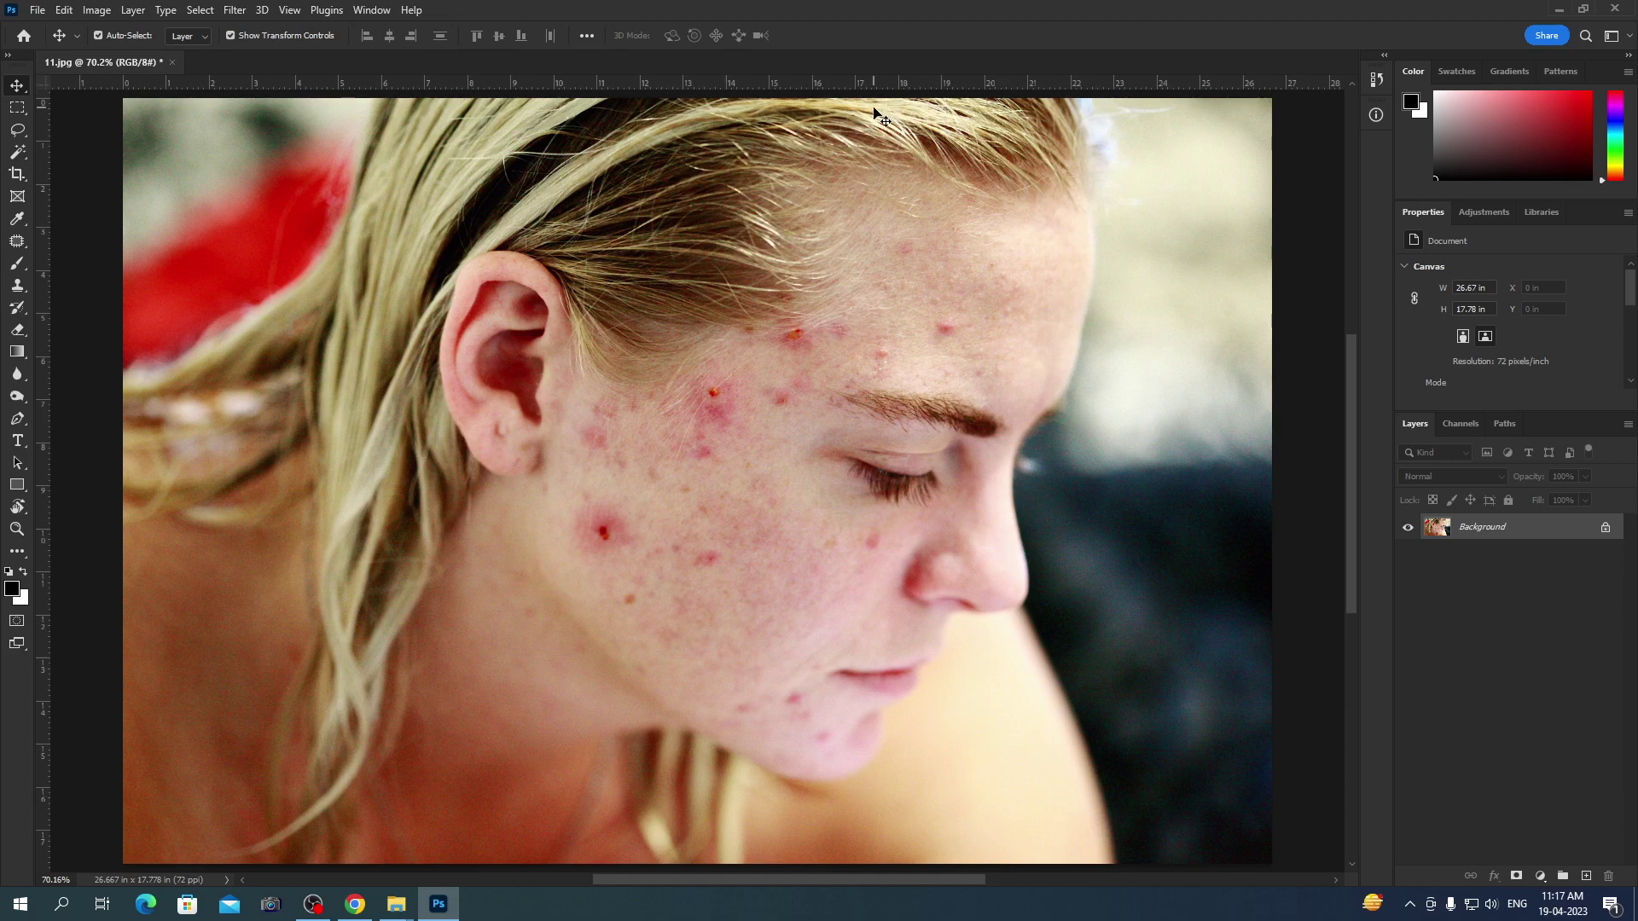
# Bring up the healing tools group to pick the Patch Tool
pyautogui.rightClick(18, 243)
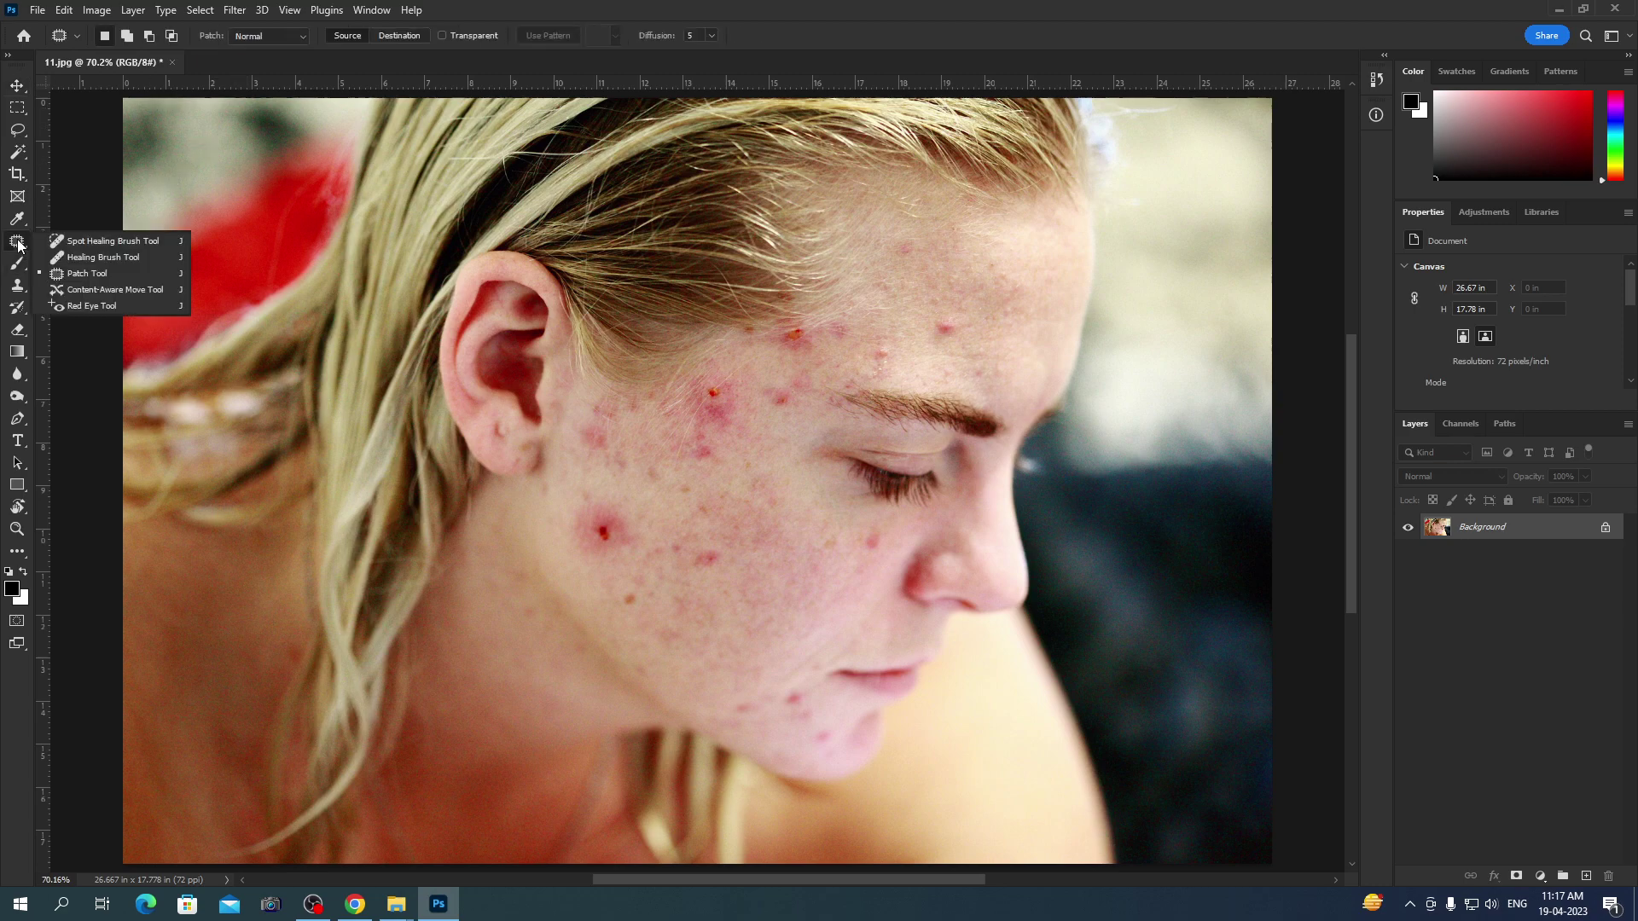
# Select the Patch Tool and make a trial patch selection on a cheek red spot
pyautogui.click(80, 274)
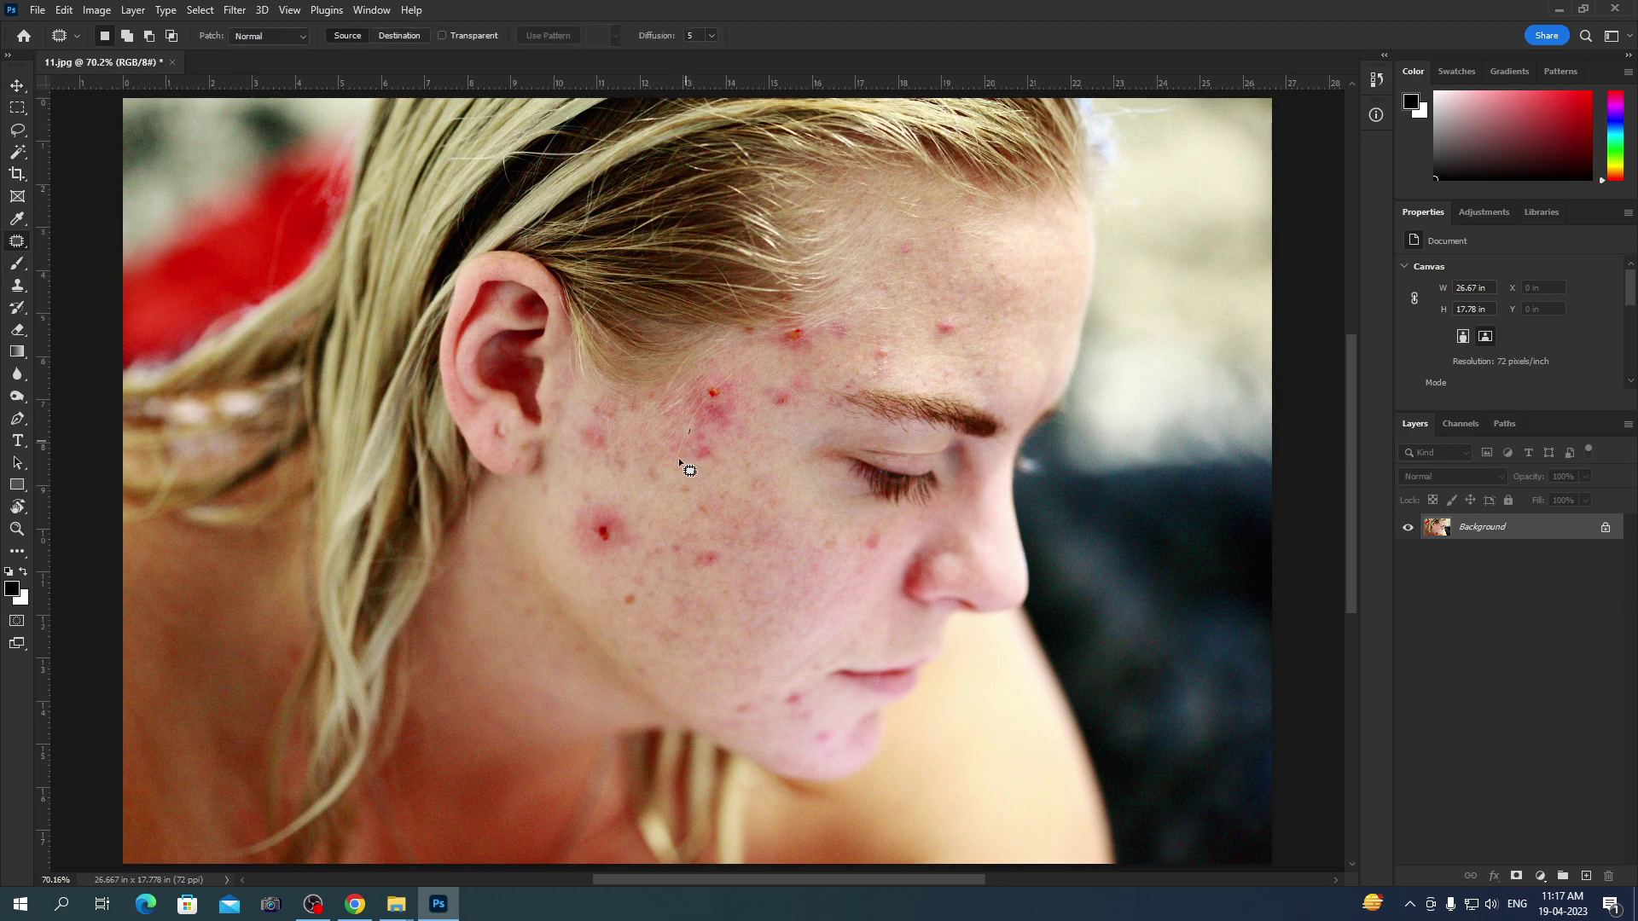
pyautogui.moveTo(705, 423); pyautogui.dragTo(785, 502)
pyautogui.hotkey('ctrl', 'd')
pyautogui.hotkey('ctrl', 'z')
# Zoom into the cheek and lasso the large red blemish in front of the ear
pyautogui.moveTo(678, 526); pyautogui.dragTo(697, 541)
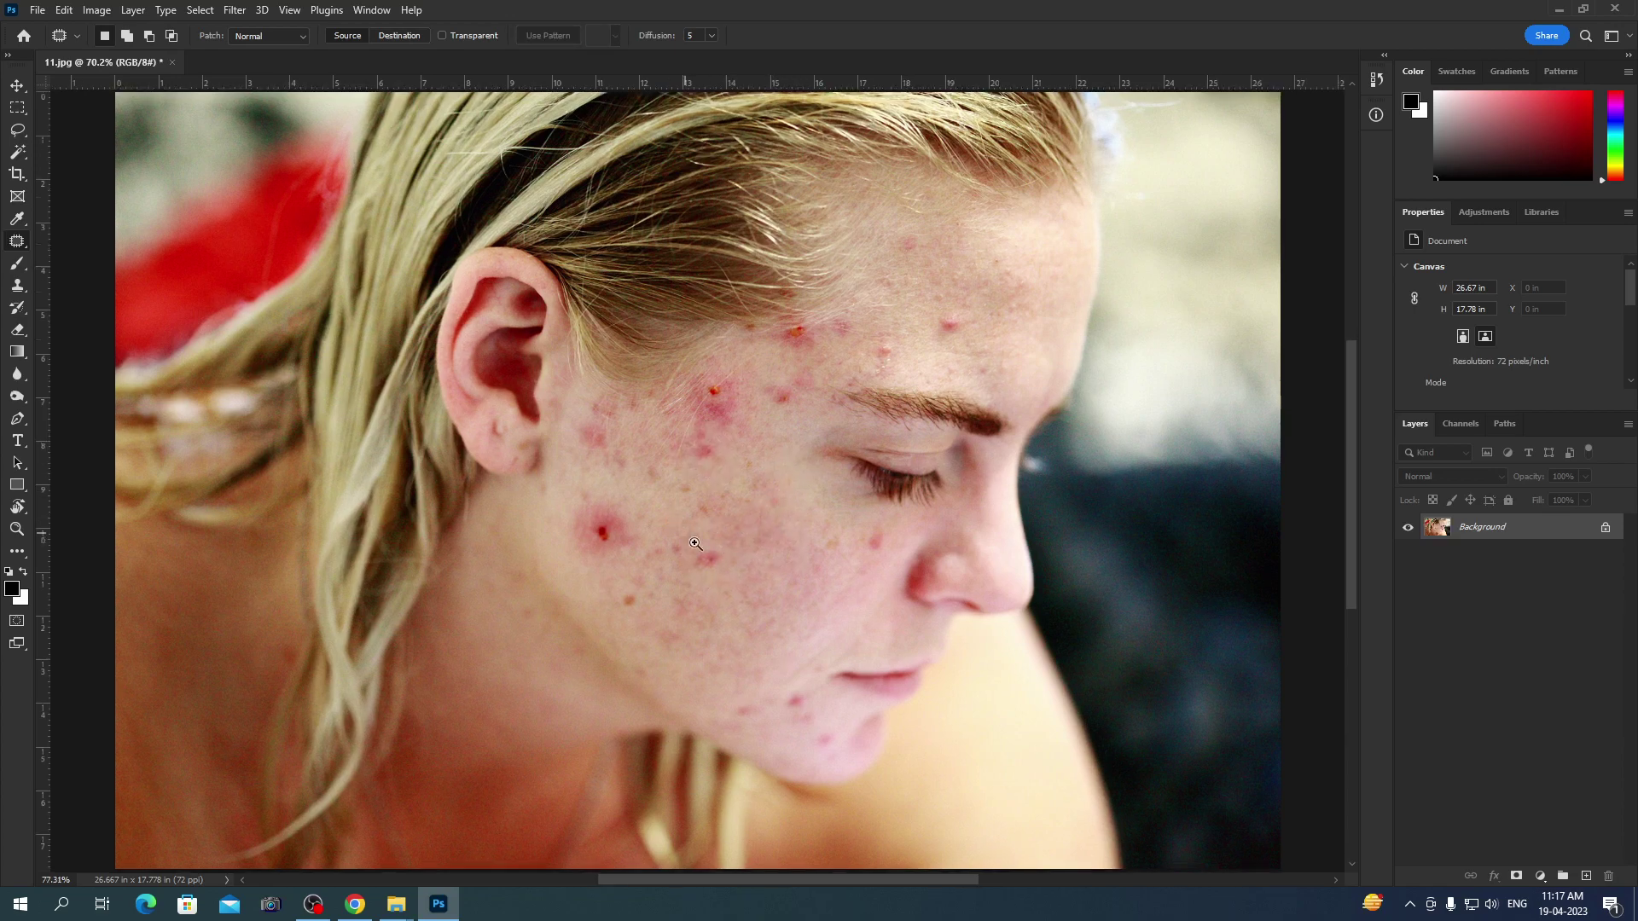
pyautogui.scroll(1, 791, 630)
pyautogui.scroll(1, 834, 670)
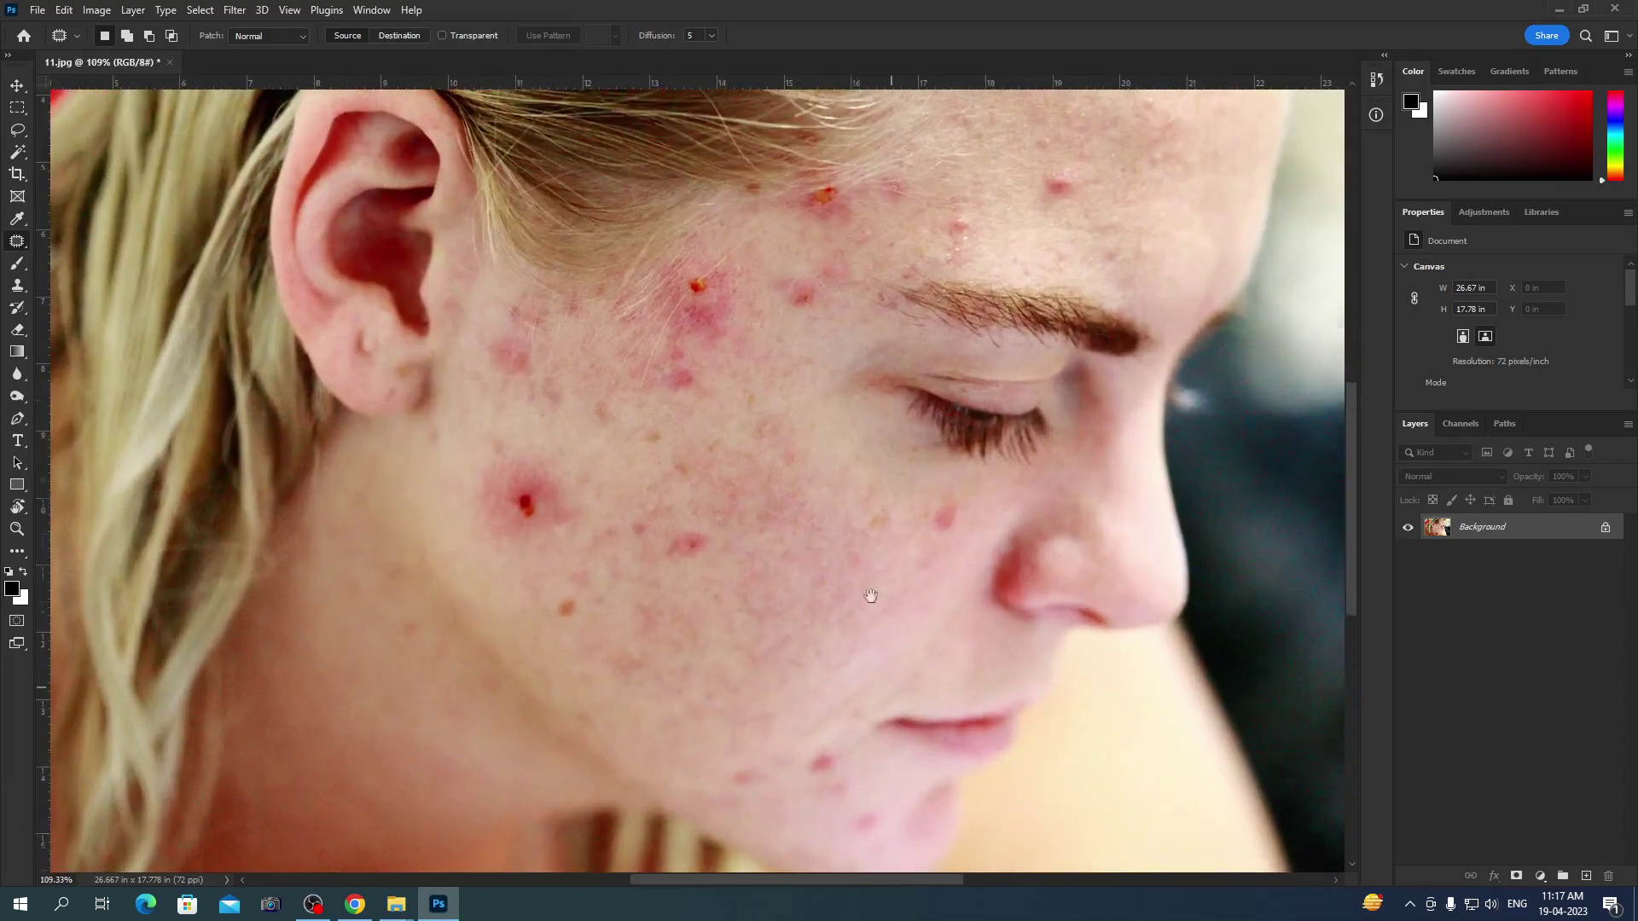
pyautogui.scroll(-2, 866, 593)
pyautogui.rightClick(535, 421)
pyautogui.click(535, 421)
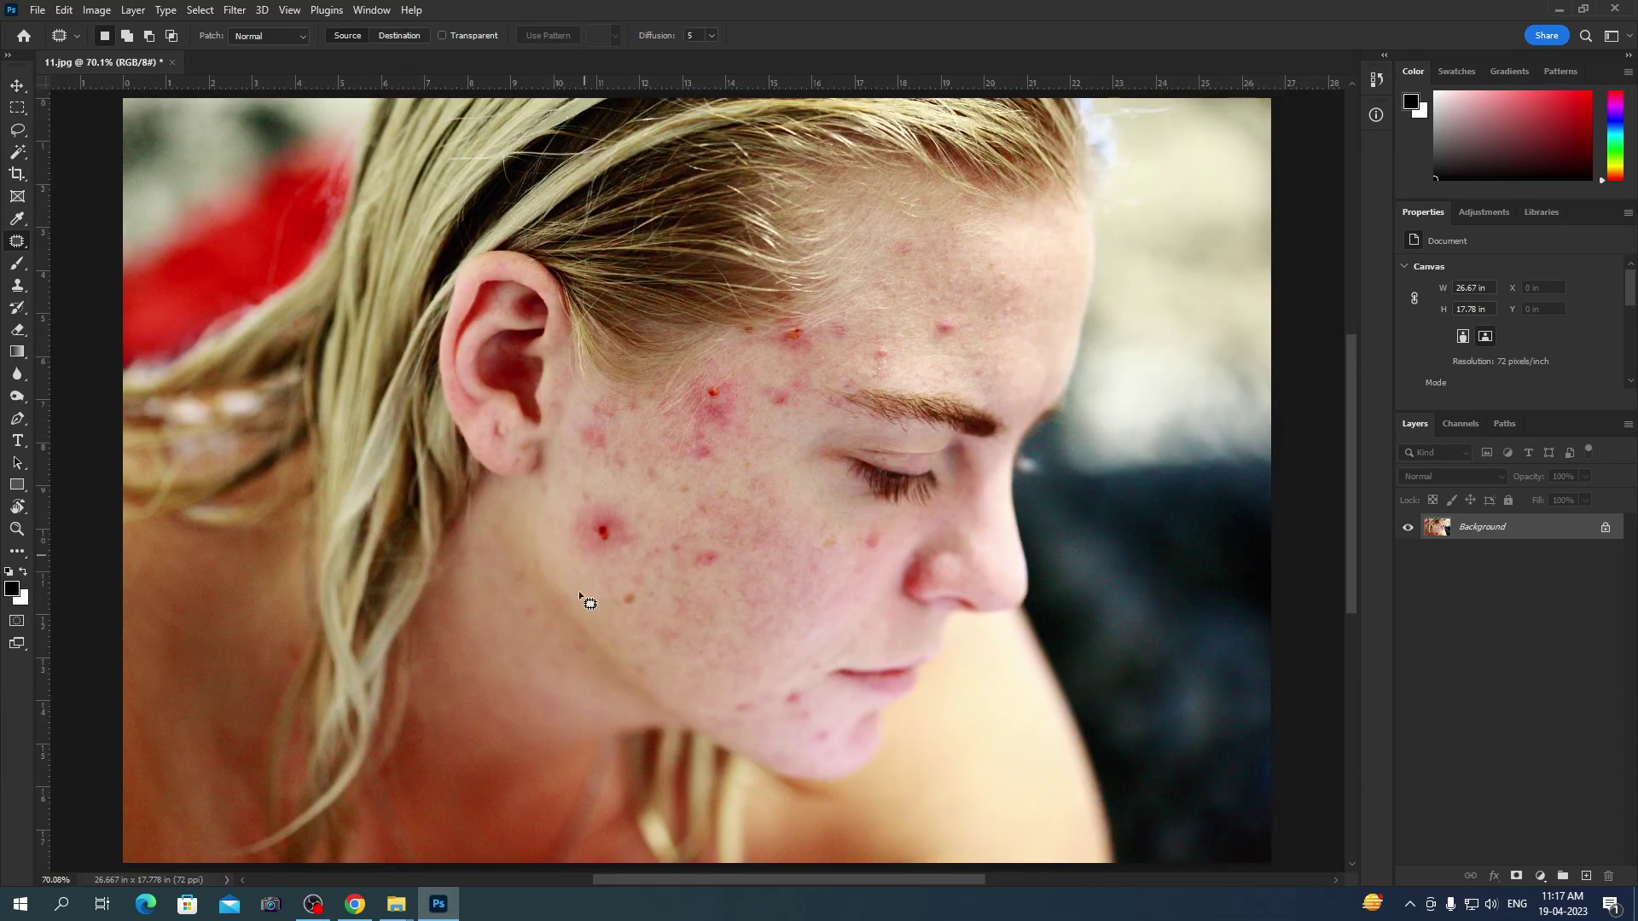
pyautogui.scroll(2, 614, 530)
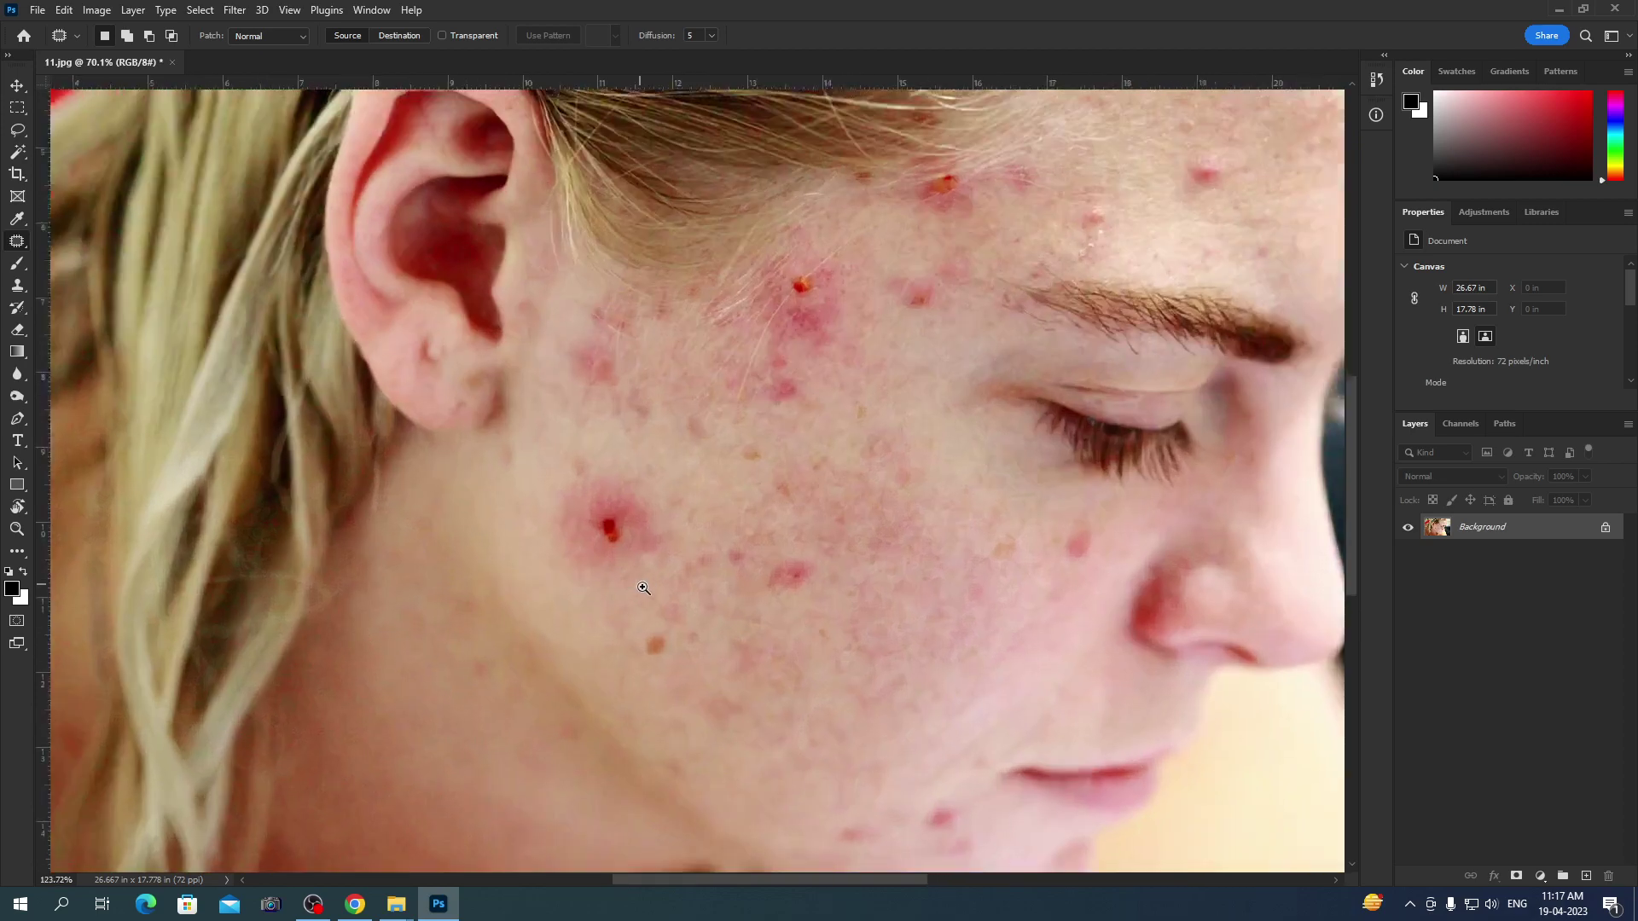
pyautogui.scroll(2, 604, 580)
pyautogui.scroll(1, 598, 597)
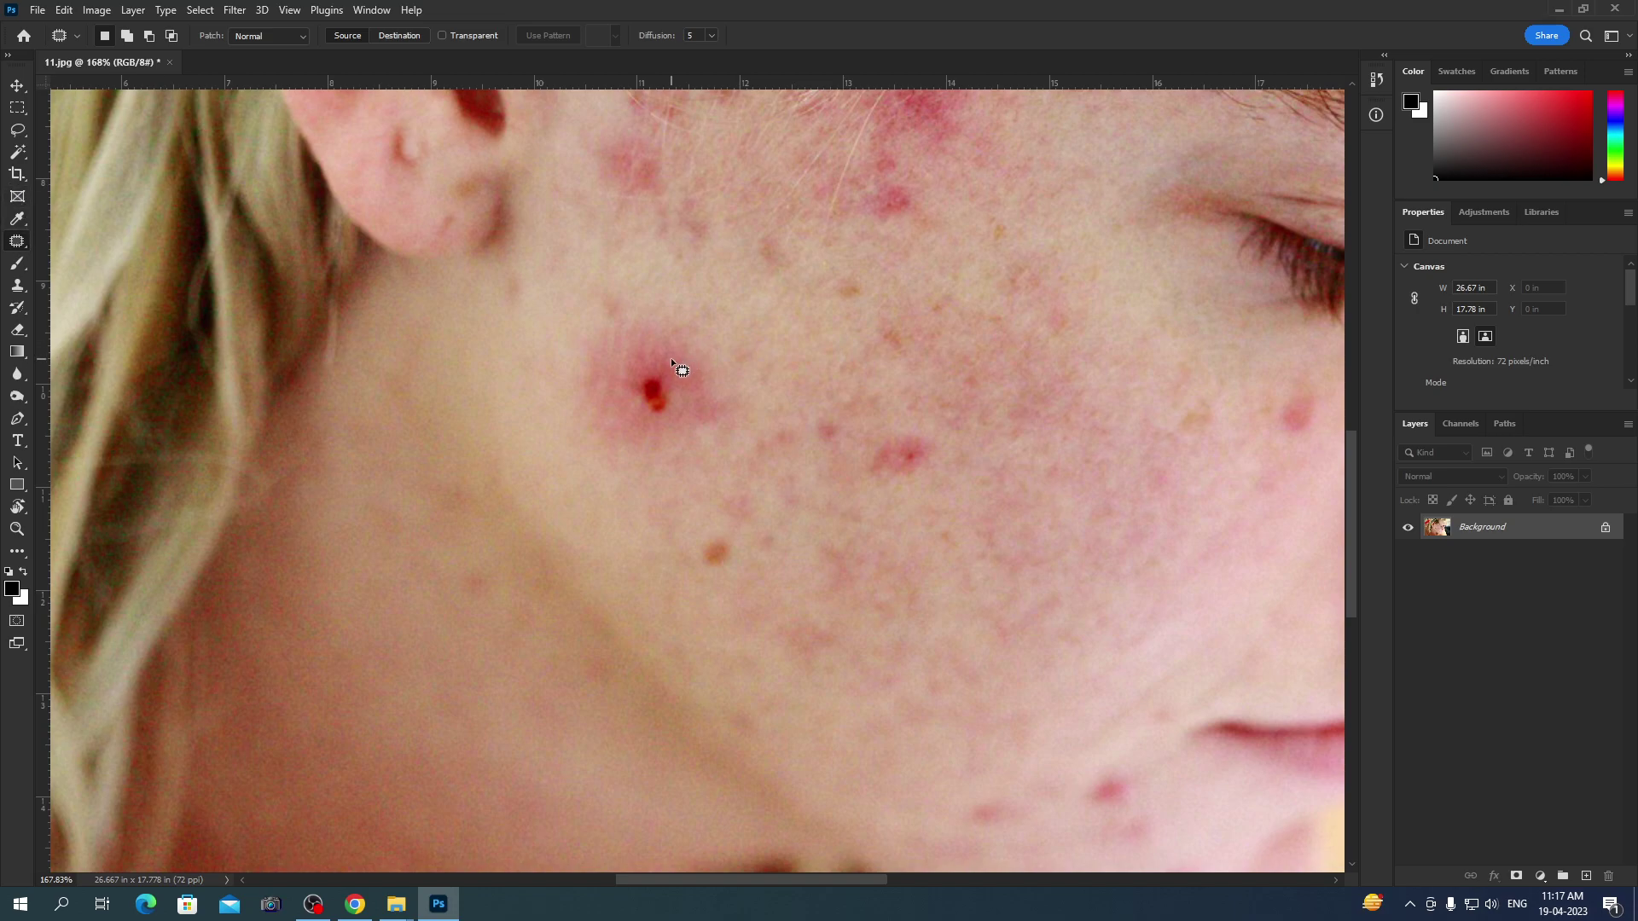
pyautogui.moveTo(580, 348); pyautogui.dragTo(569, 392)
pyautogui.moveTo(613, 459); pyautogui.dragTo(715, 435)
pyautogui.moveTo(594, 319); pyautogui.dragTo(590, 322)
# Content-aware move the outlined blemish down-left, shrink it, commit, and return to the Patch Tool
pyautogui.rightClick(17, 242)
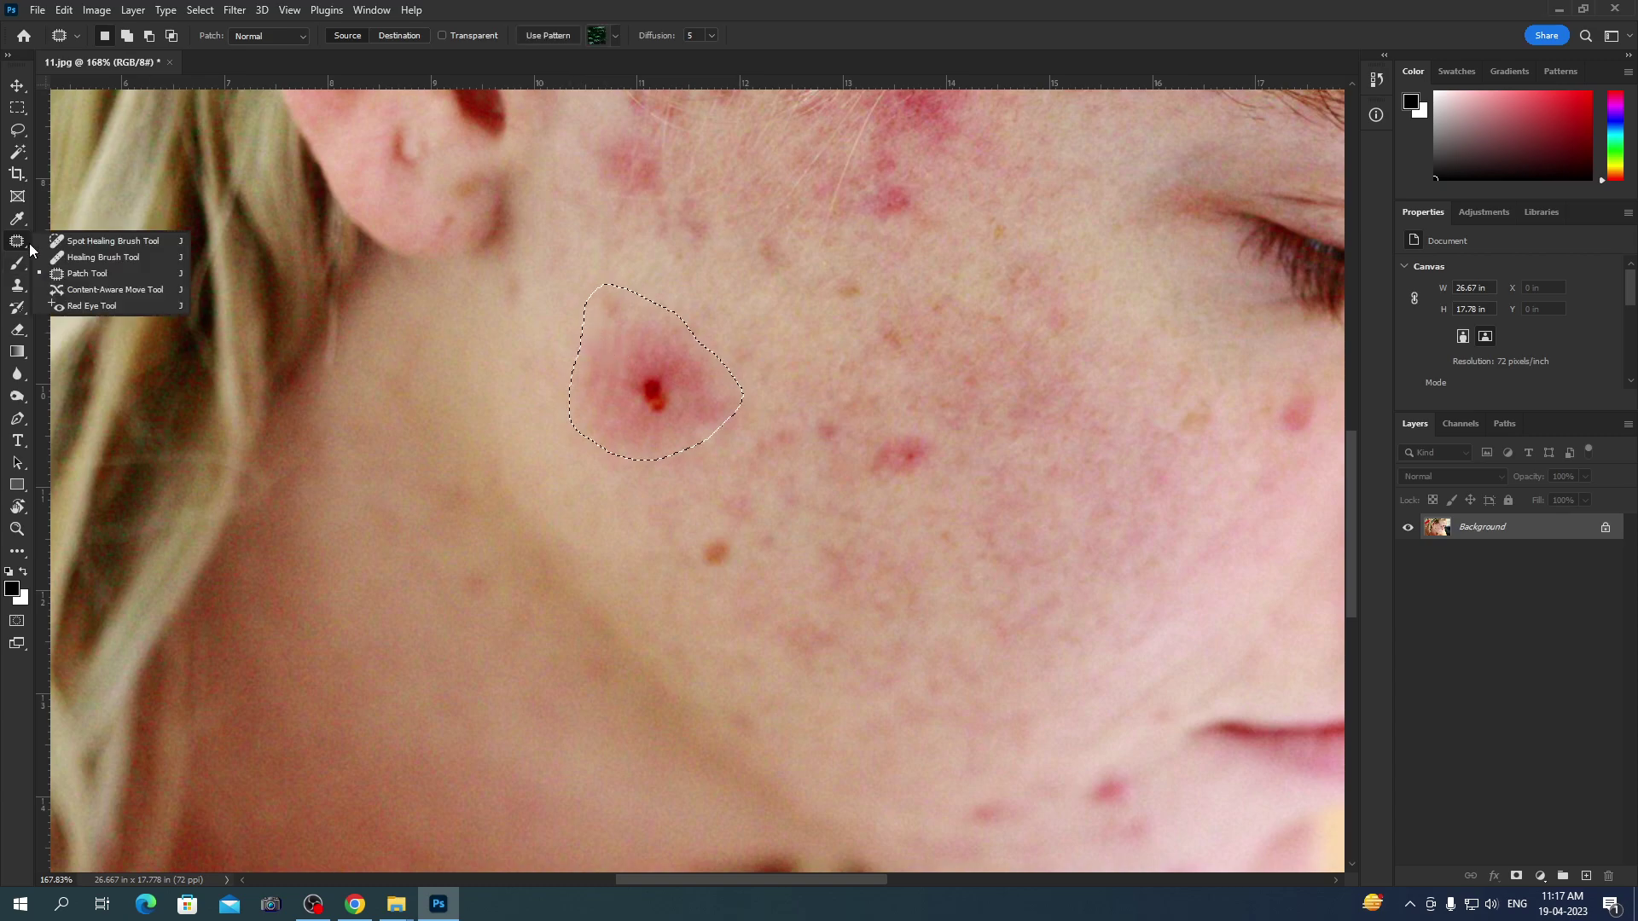
pyautogui.click(90, 294)
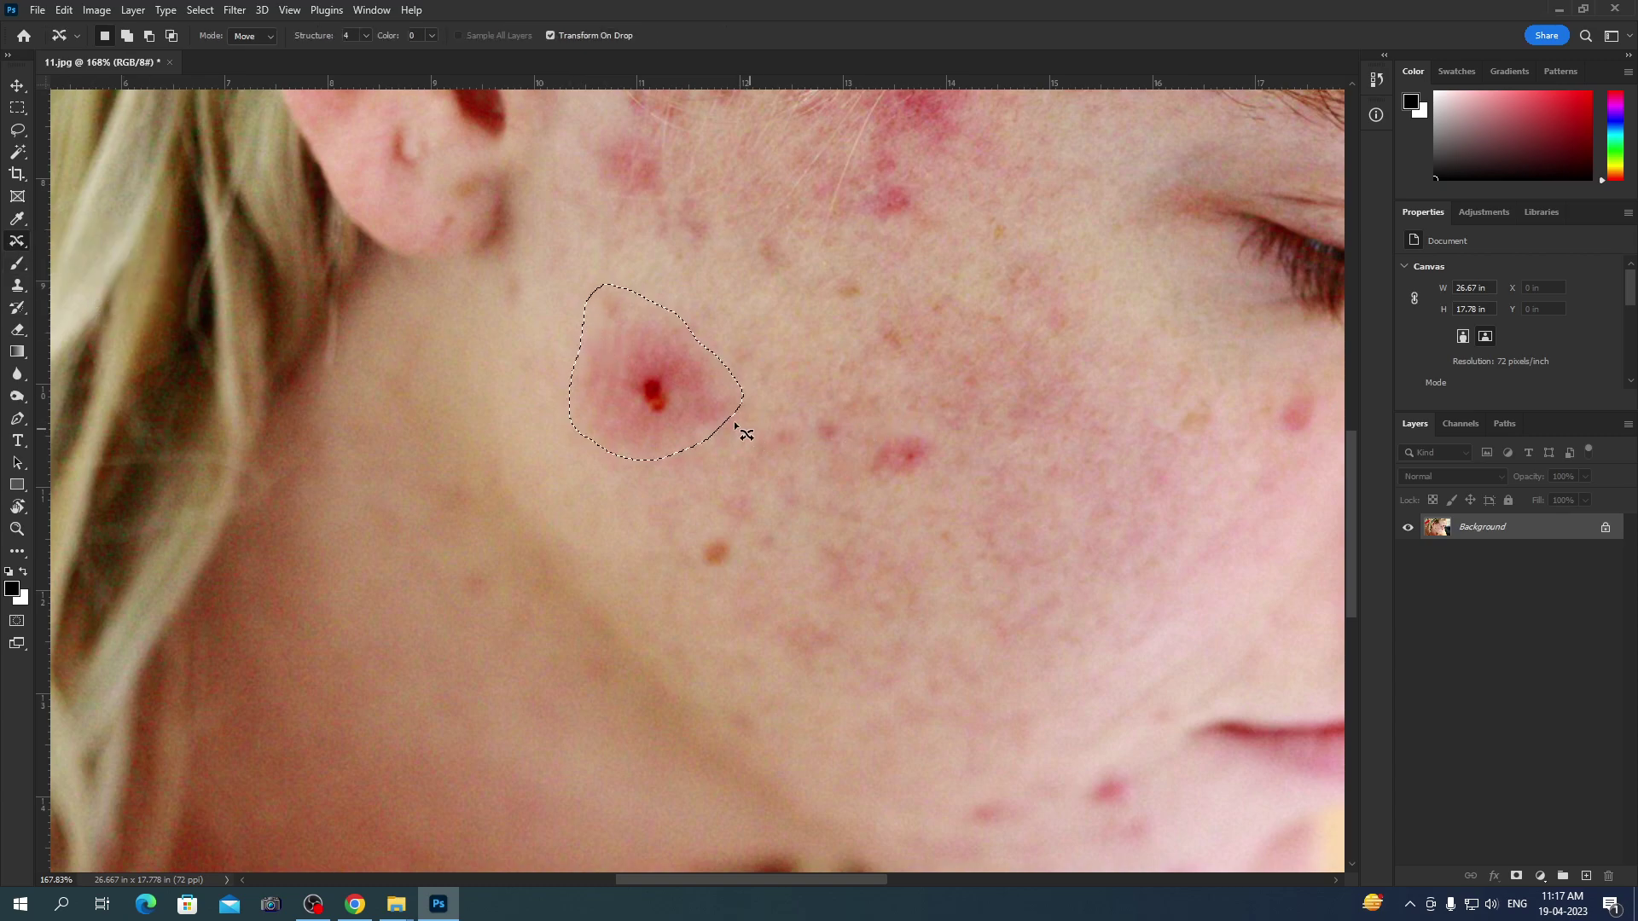
pyautogui.moveTo(672, 361); pyautogui.dragTo(624, 489)
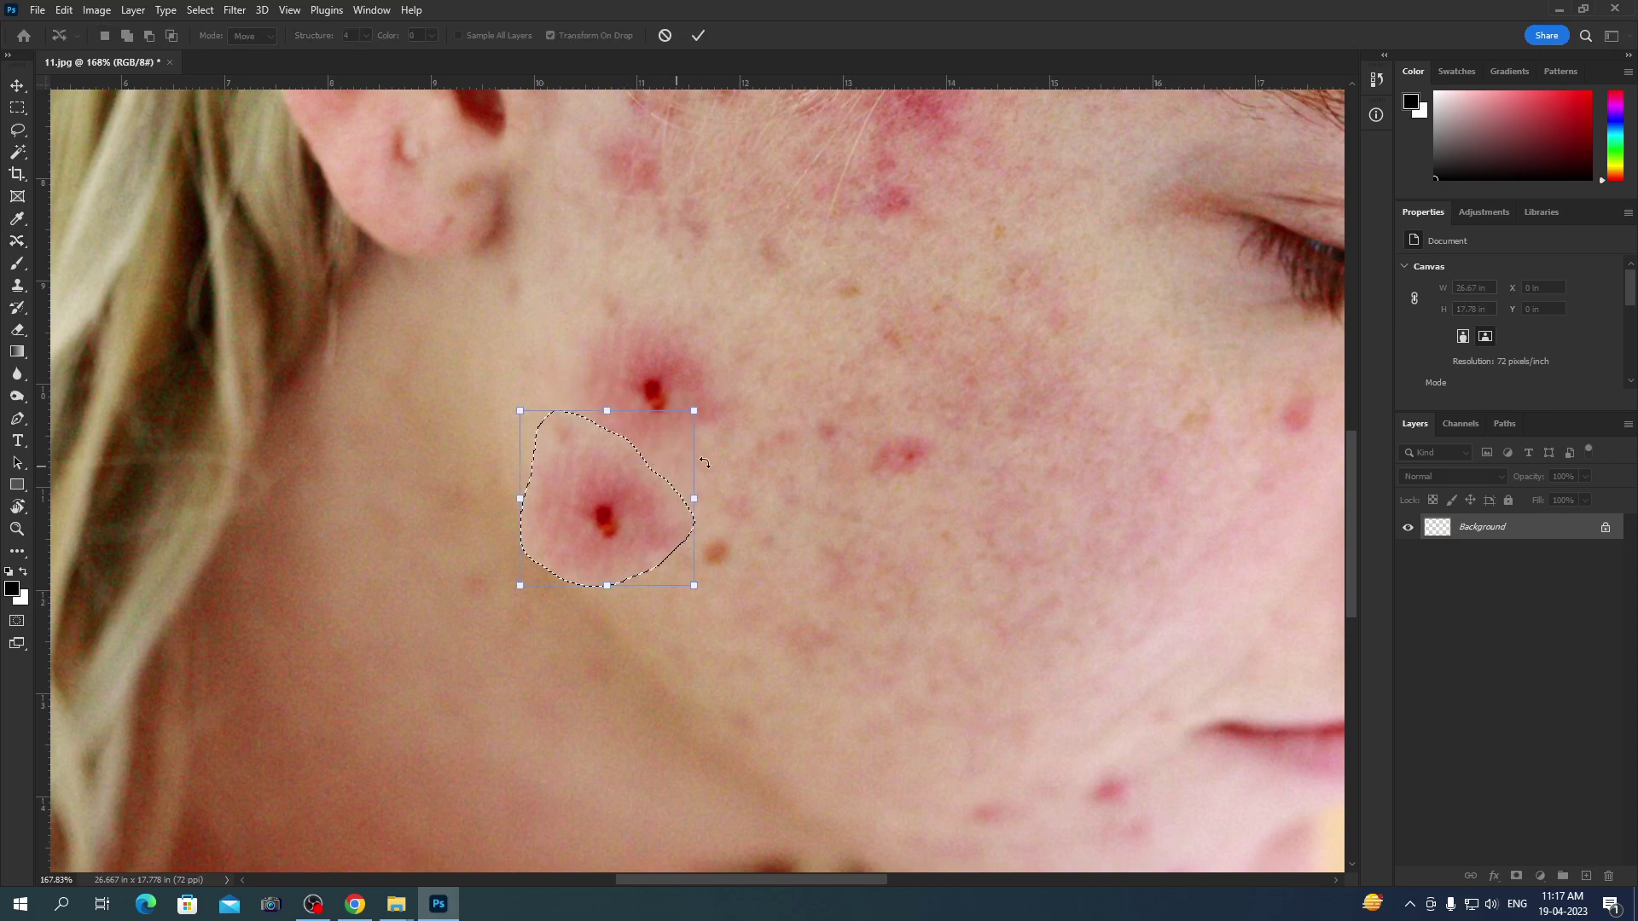
pyautogui.moveTo(693, 410)
pyautogui.mouseDown()
pyautogui.moveTo(575, 531)
pyautogui.moveTo(598, 529)
pyautogui.mouseUp()
pyautogui.press('Return')
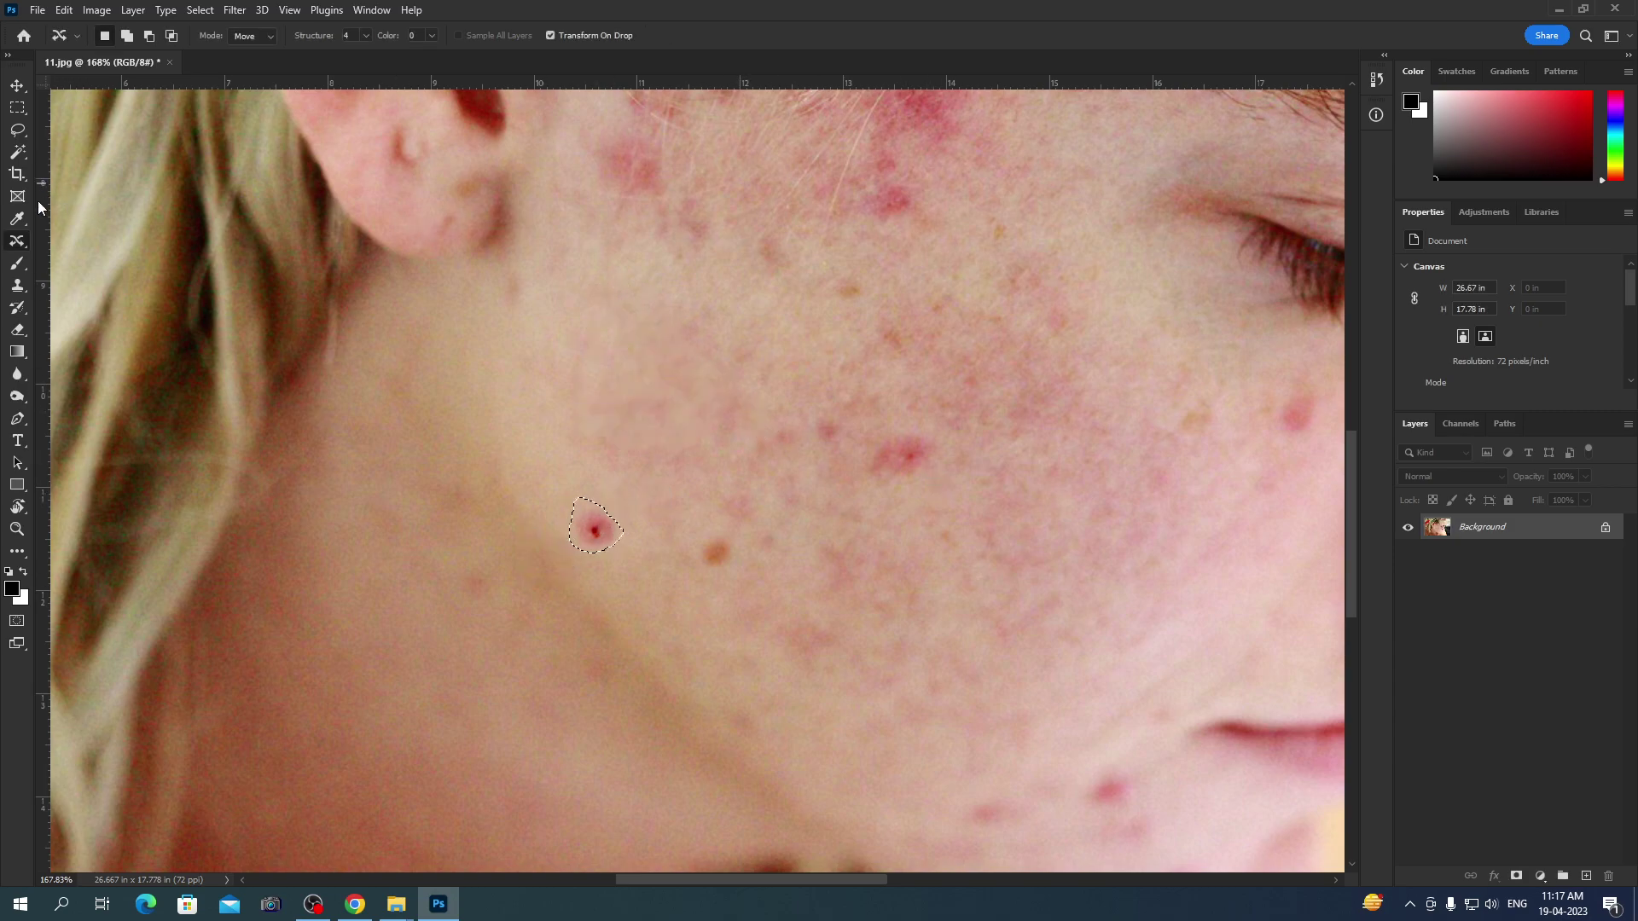
pyautogui.rightClick(17, 241)
pyautogui.click(83, 274)
# Patch the small leftover cheek spots with clean skin nearby
pyautogui.moveTo(601, 549); pyautogui.dragTo(550, 487)
pyautogui.hotkey('ctrl', 'd')
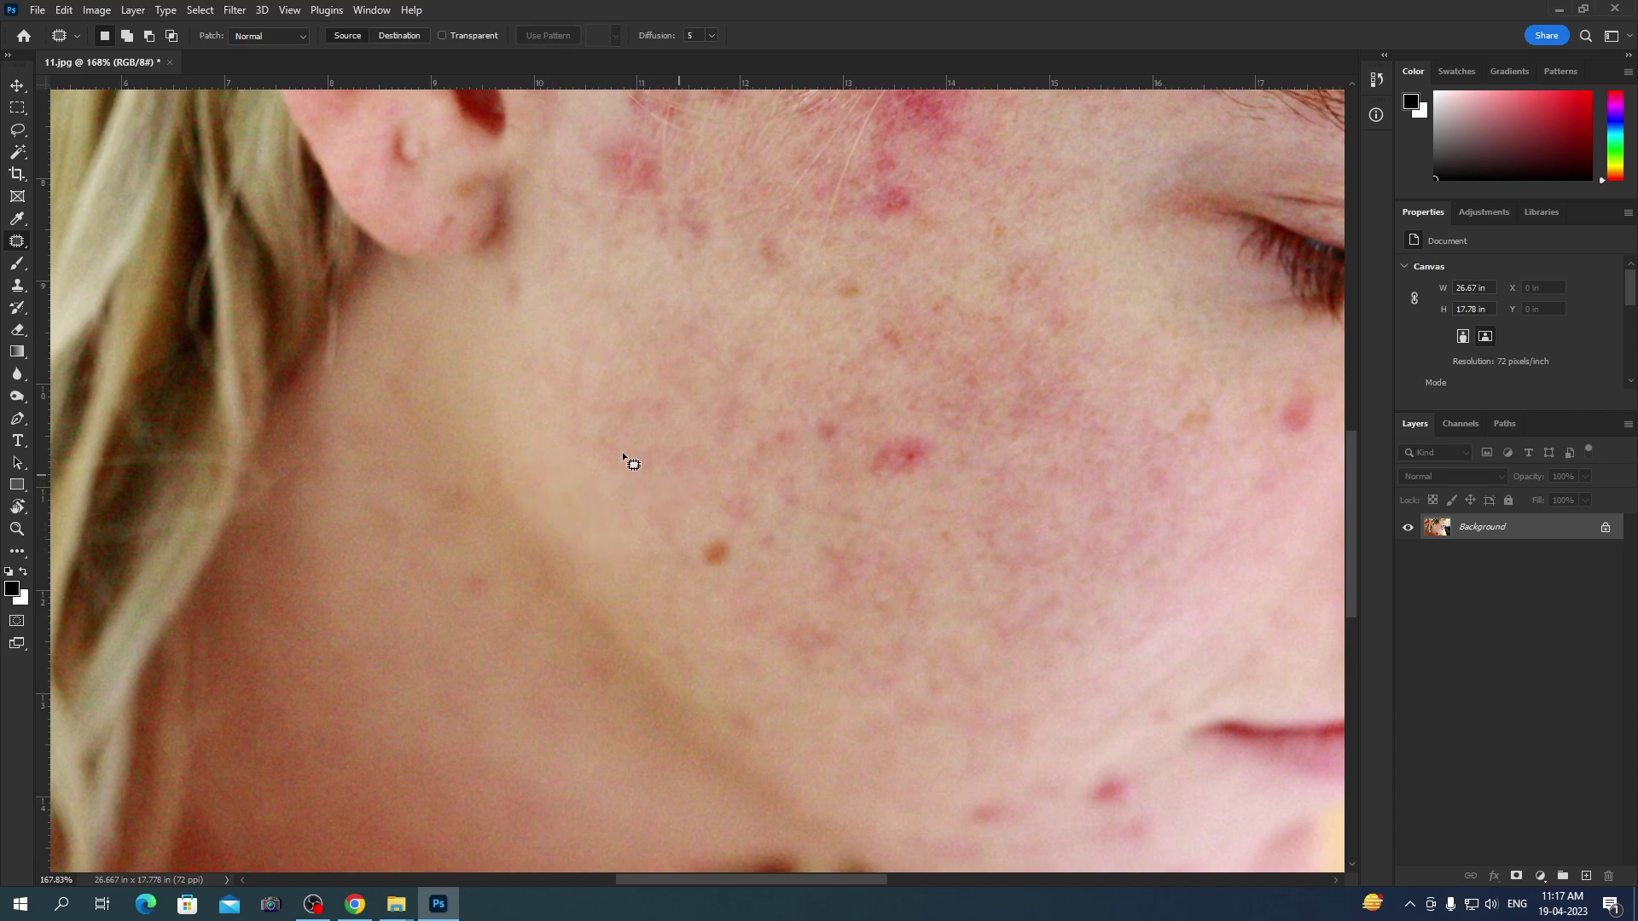
pyautogui.moveTo(702, 472); pyautogui.dragTo(578, 414)
pyautogui.moveTo(606, 476); pyautogui.dragTo(665, 524)
pyautogui.moveTo(641, 380); pyautogui.dragTo(650, 384)
pyautogui.hotkey('ctrl', 'd')
pyautogui.moveTo(751, 552)
pyautogui.mouseDown()
pyautogui.moveTo(687, 537)
pyautogui.moveTo(625, 449)
pyautogui.mouseUp()
pyautogui.hotkey('ctrl', 'd')
# Outline the red blemish near the hairline, undoing a trial patch
pyautogui.moveTo(981, 409); pyautogui.dragTo(767, 612)
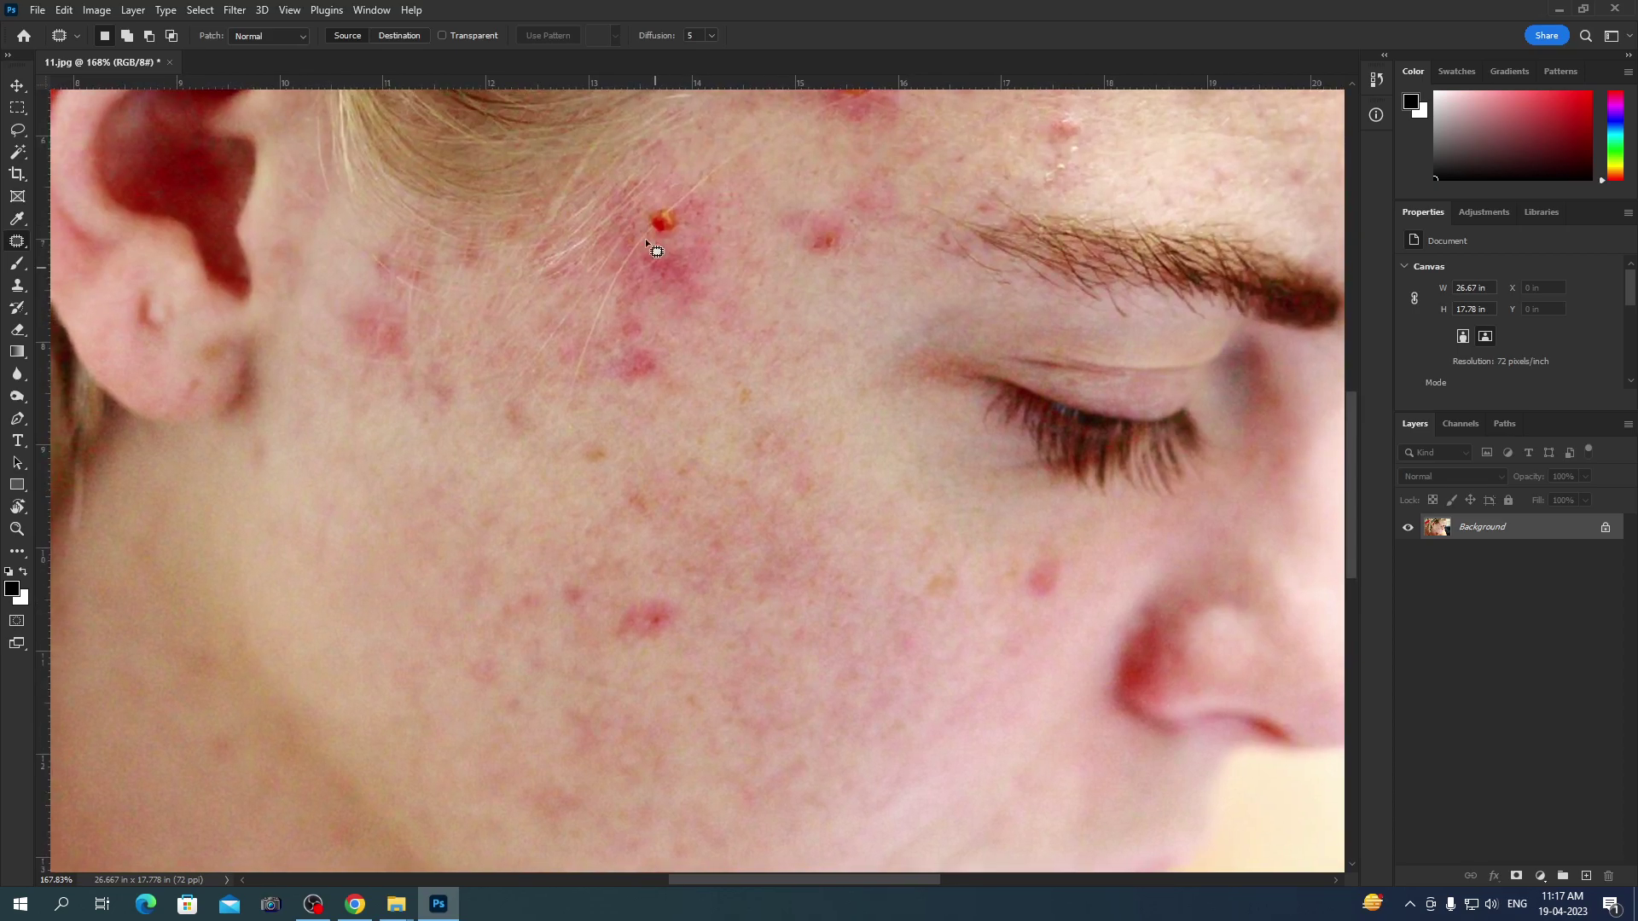
pyautogui.moveTo(642, 162)
pyautogui.mouseDown()
pyautogui.moveTo(674, 149)
pyautogui.moveTo(642, 163)
pyautogui.mouseUp()
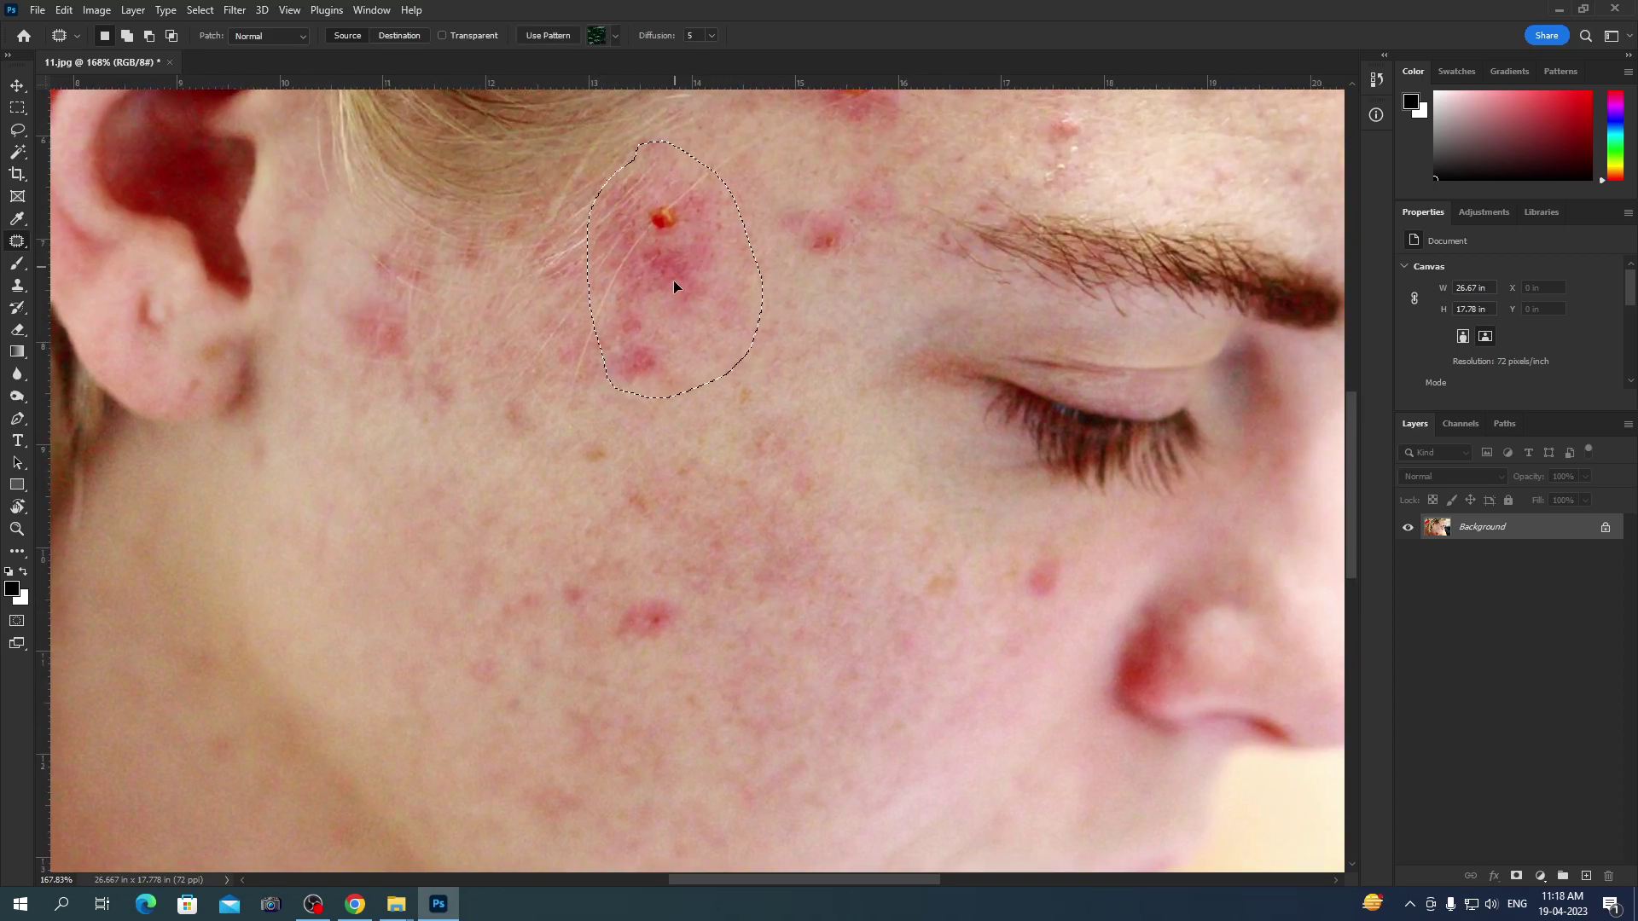
pyautogui.moveTo(673, 280); pyautogui.dragTo(389, 583)
pyautogui.hotkey('ctrl', 'z')
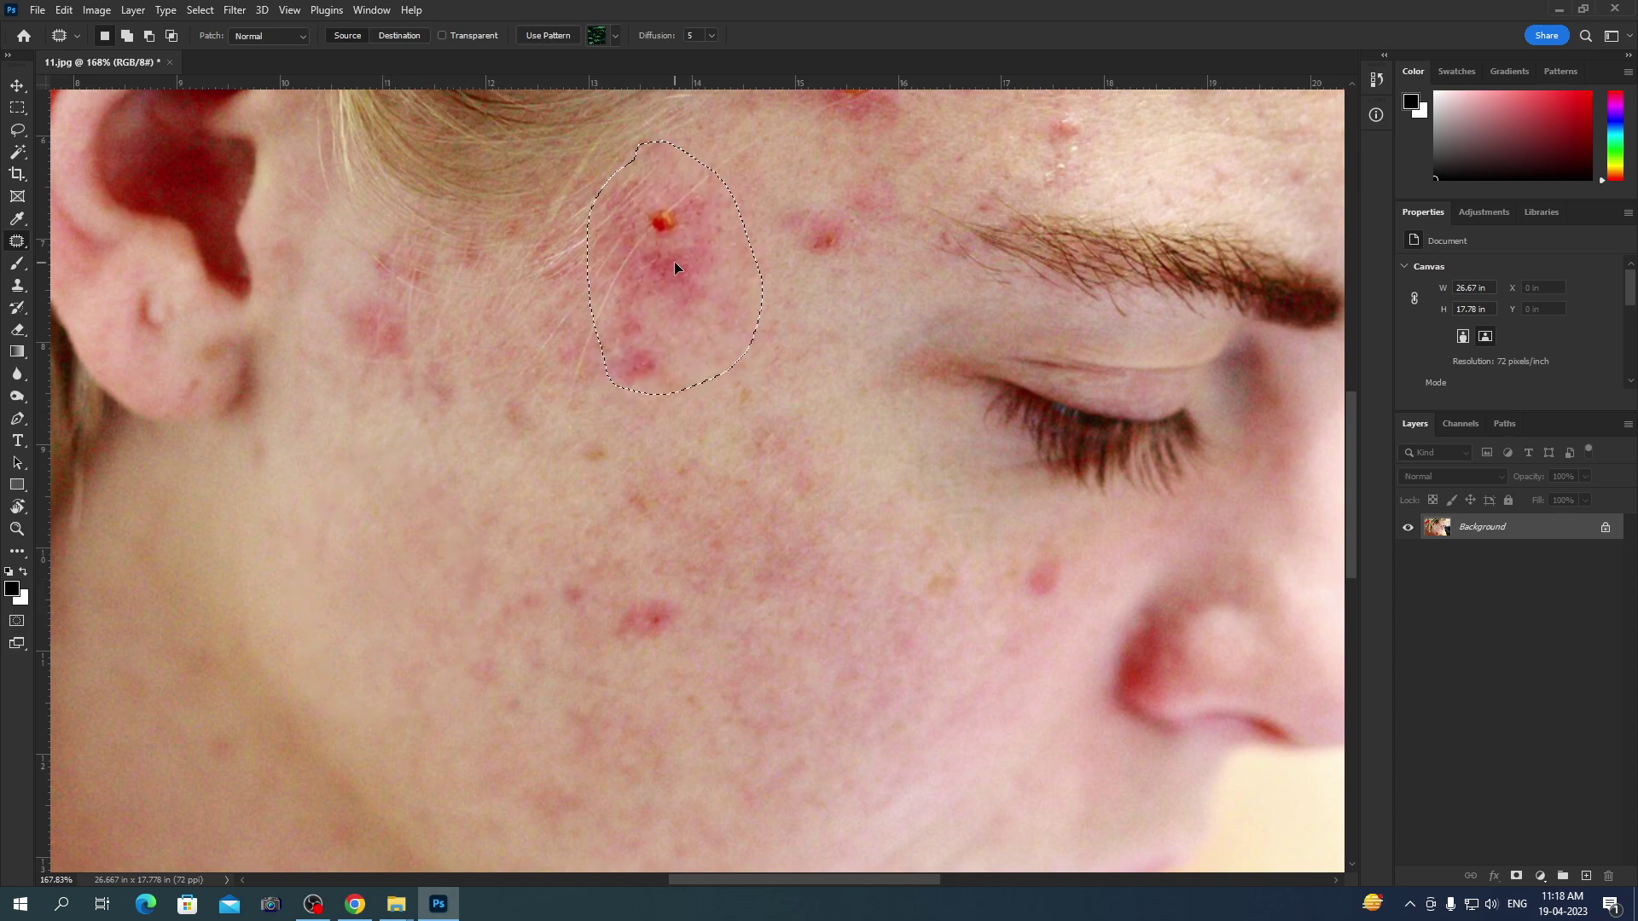
# Content-aware move the hairline blemish to the lower cheek, scale it down and commit
pyautogui.rightClick(17, 242)
pyautogui.click(107, 290)
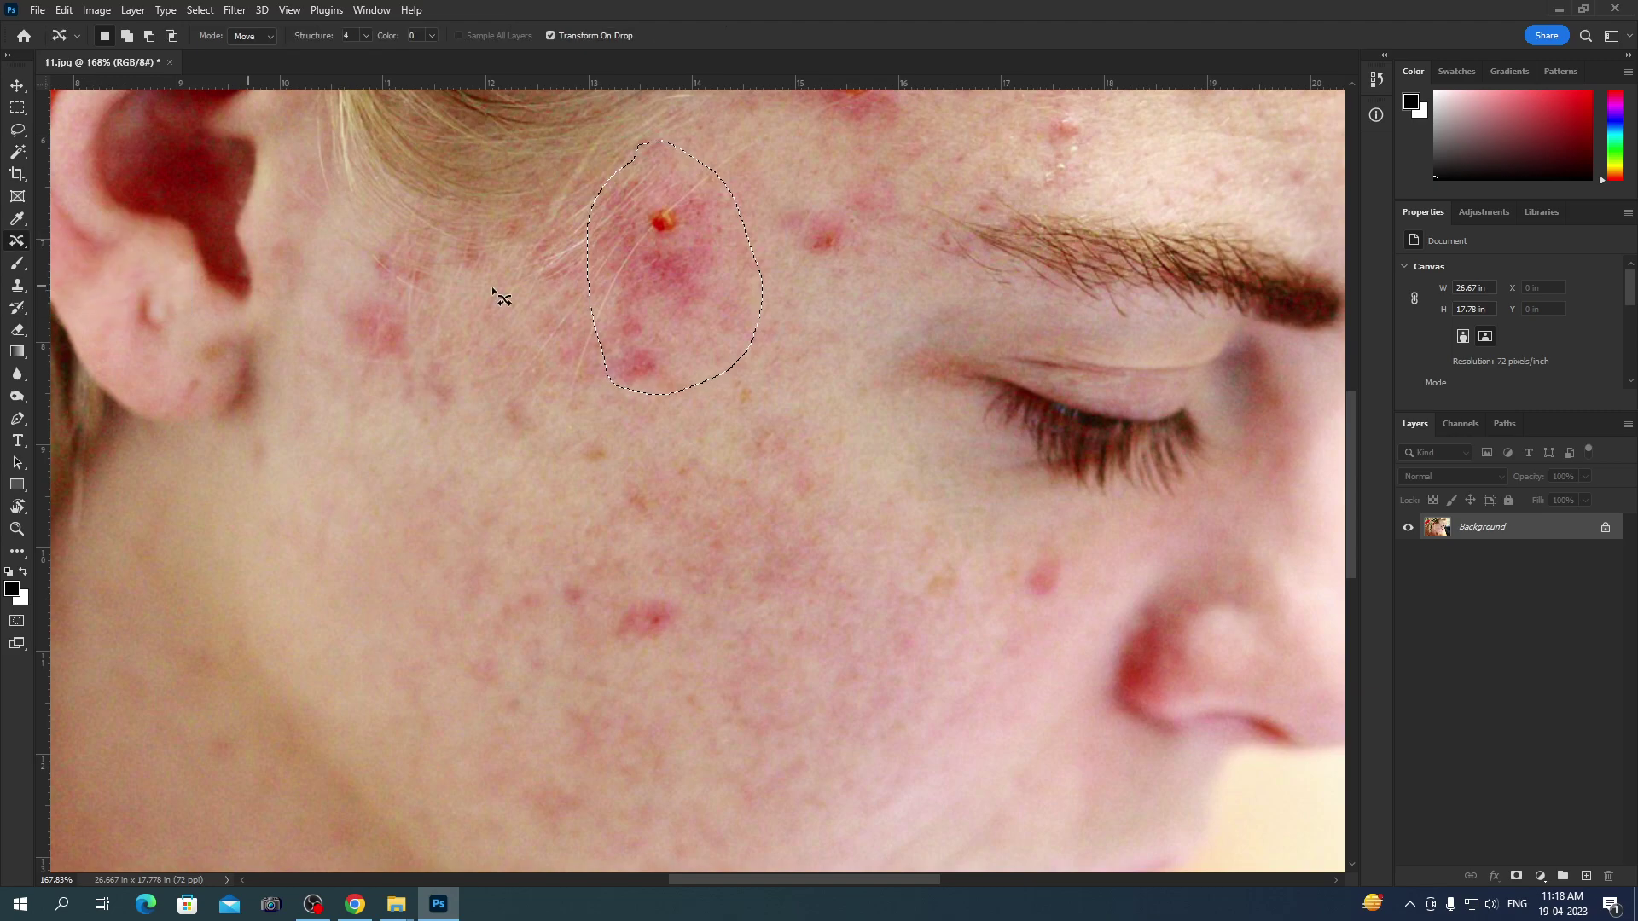
pyautogui.moveTo(699, 249); pyautogui.dragTo(381, 597)
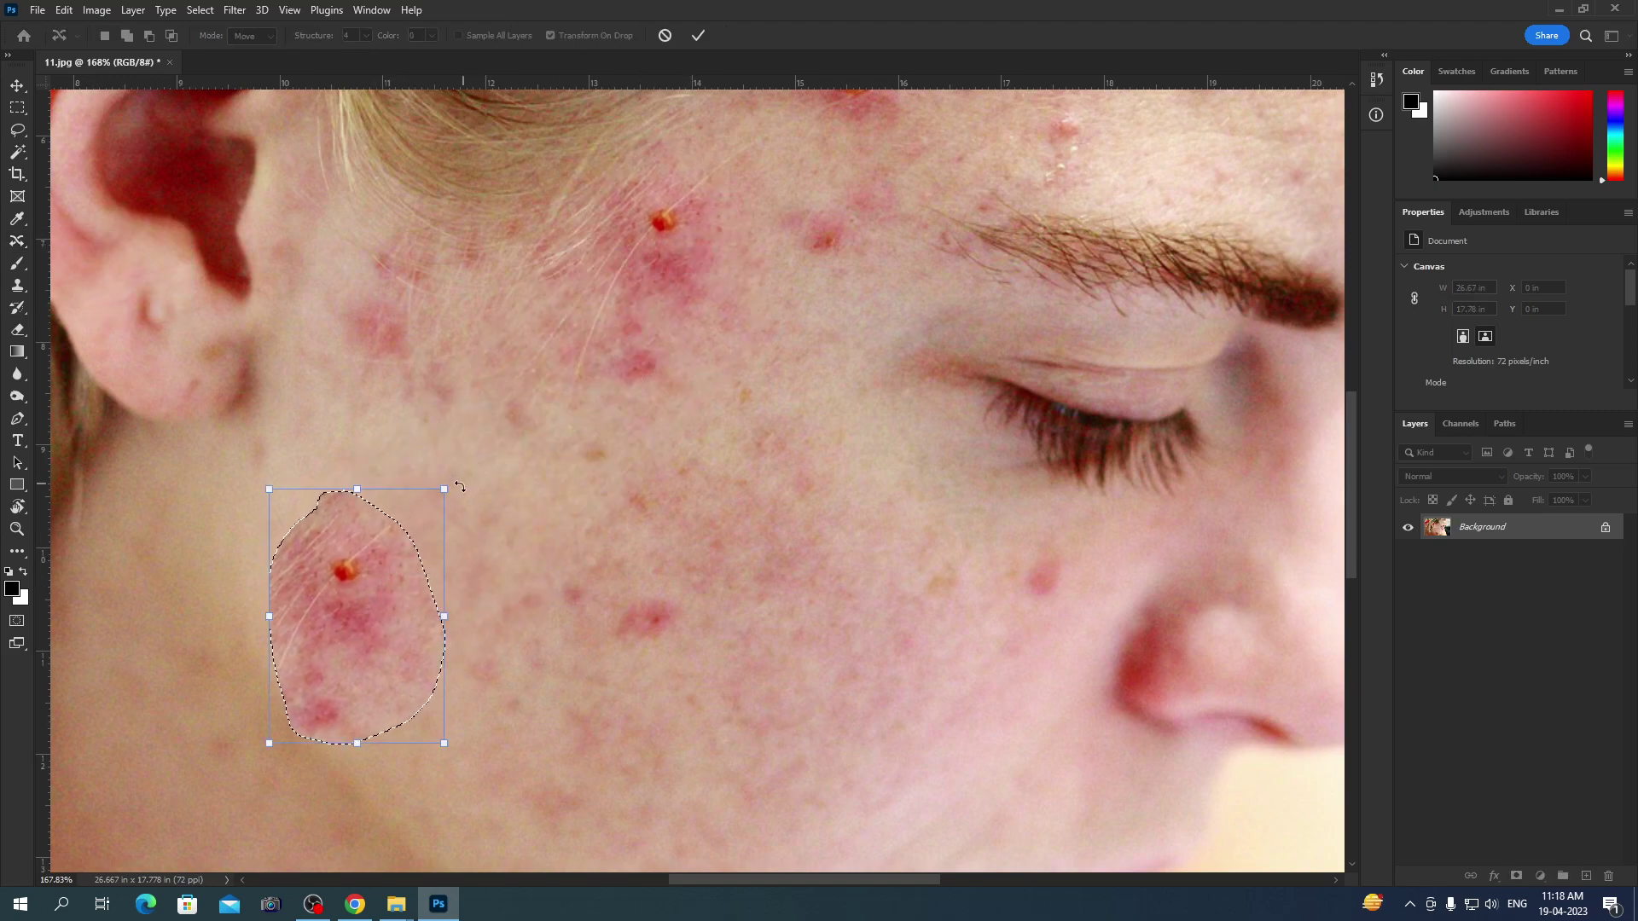
pyautogui.moveTo(444, 489)
pyautogui.mouseDown()
pyautogui.moveTo(350, 666)
pyautogui.moveTo(338, 621)
pyautogui.mouseUp()
pyautogui.press('Return')
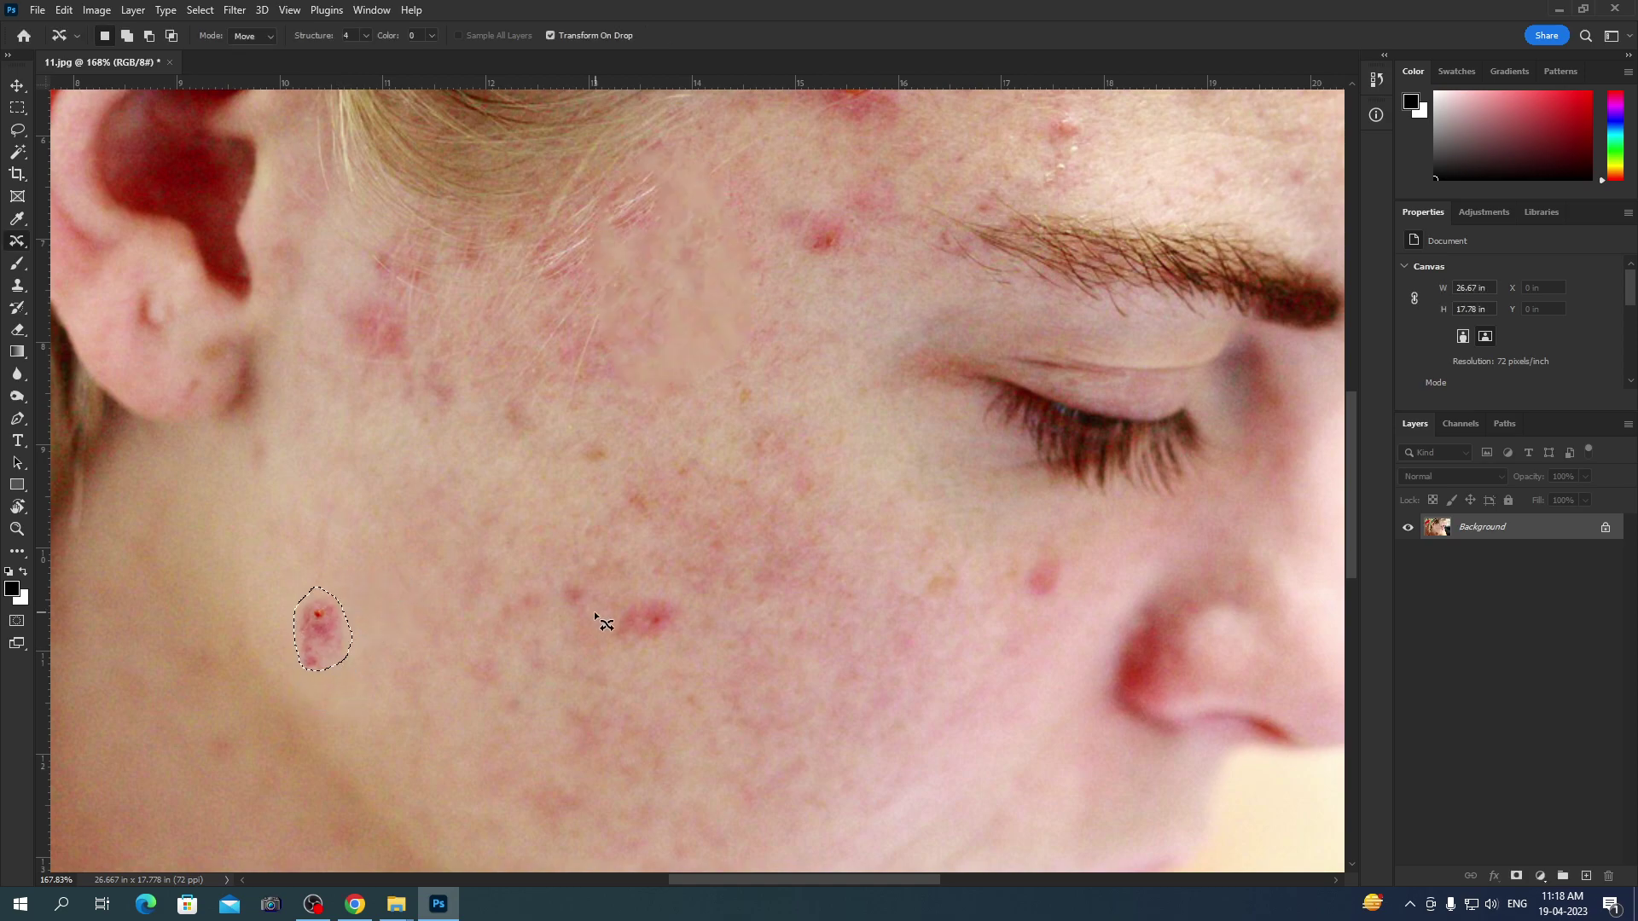
pyautogui.rightClick(12, 244)
pyautogui.click(77, 275)
# Patch the shrunken moved blemish, a forehead spot and the red spot near the ear
pyautogui.moveTo(330, 650); pyautogui.dragTo(350, 708)
pyautogui.hotkey('ctrl', 'd')
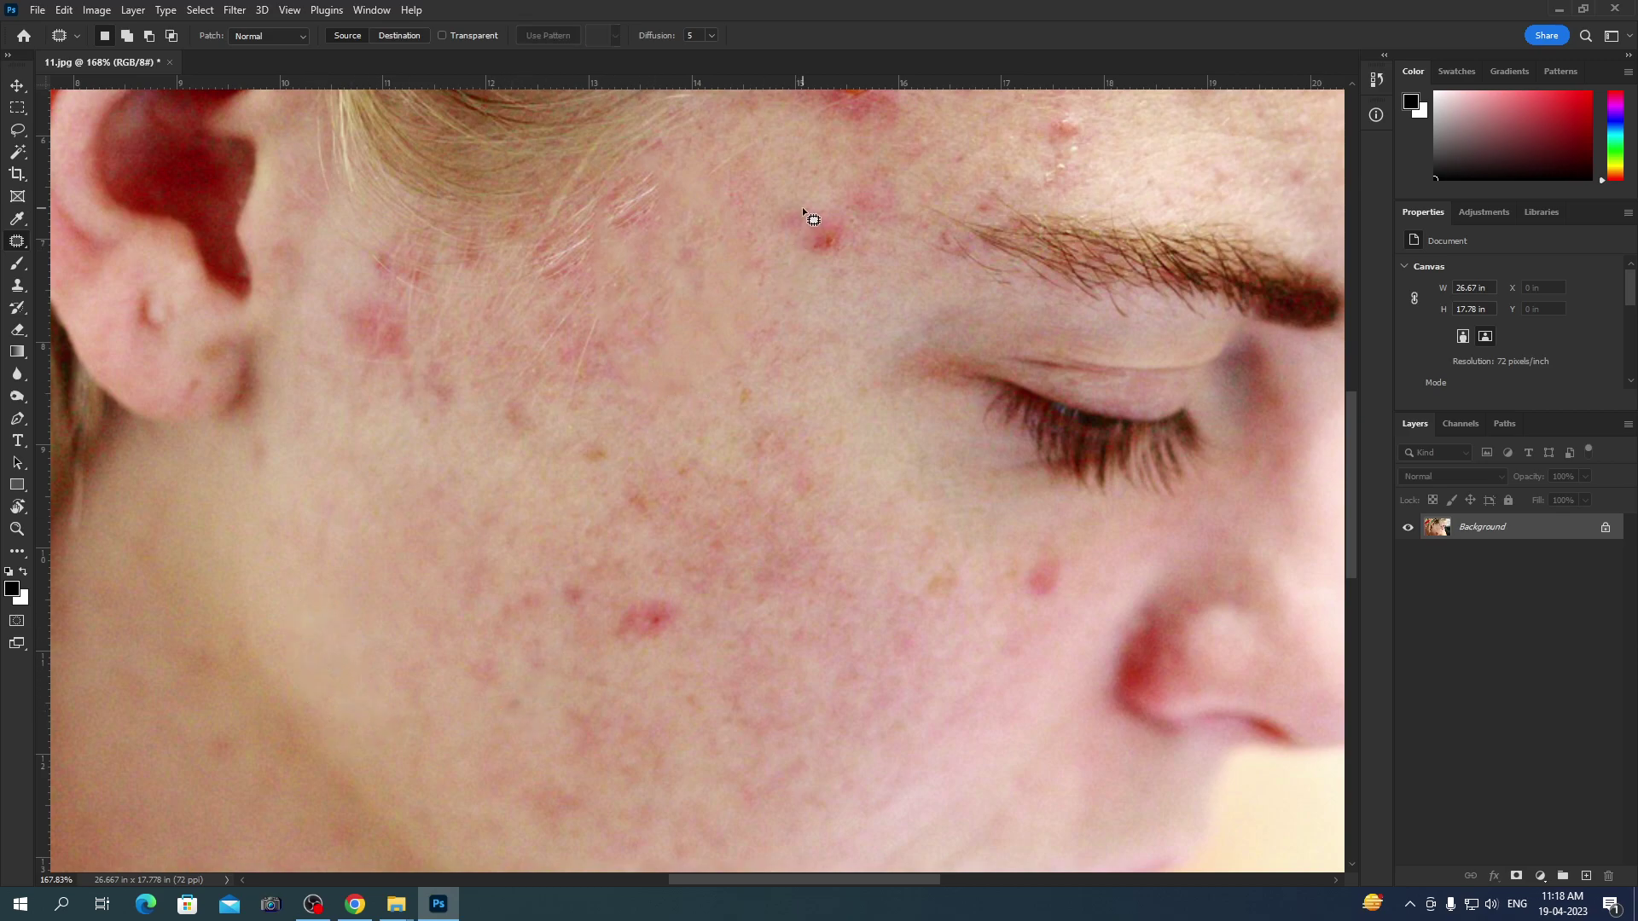
pyautogui.moveTo(793, 202); pyautogui.dragTo(362, 685)
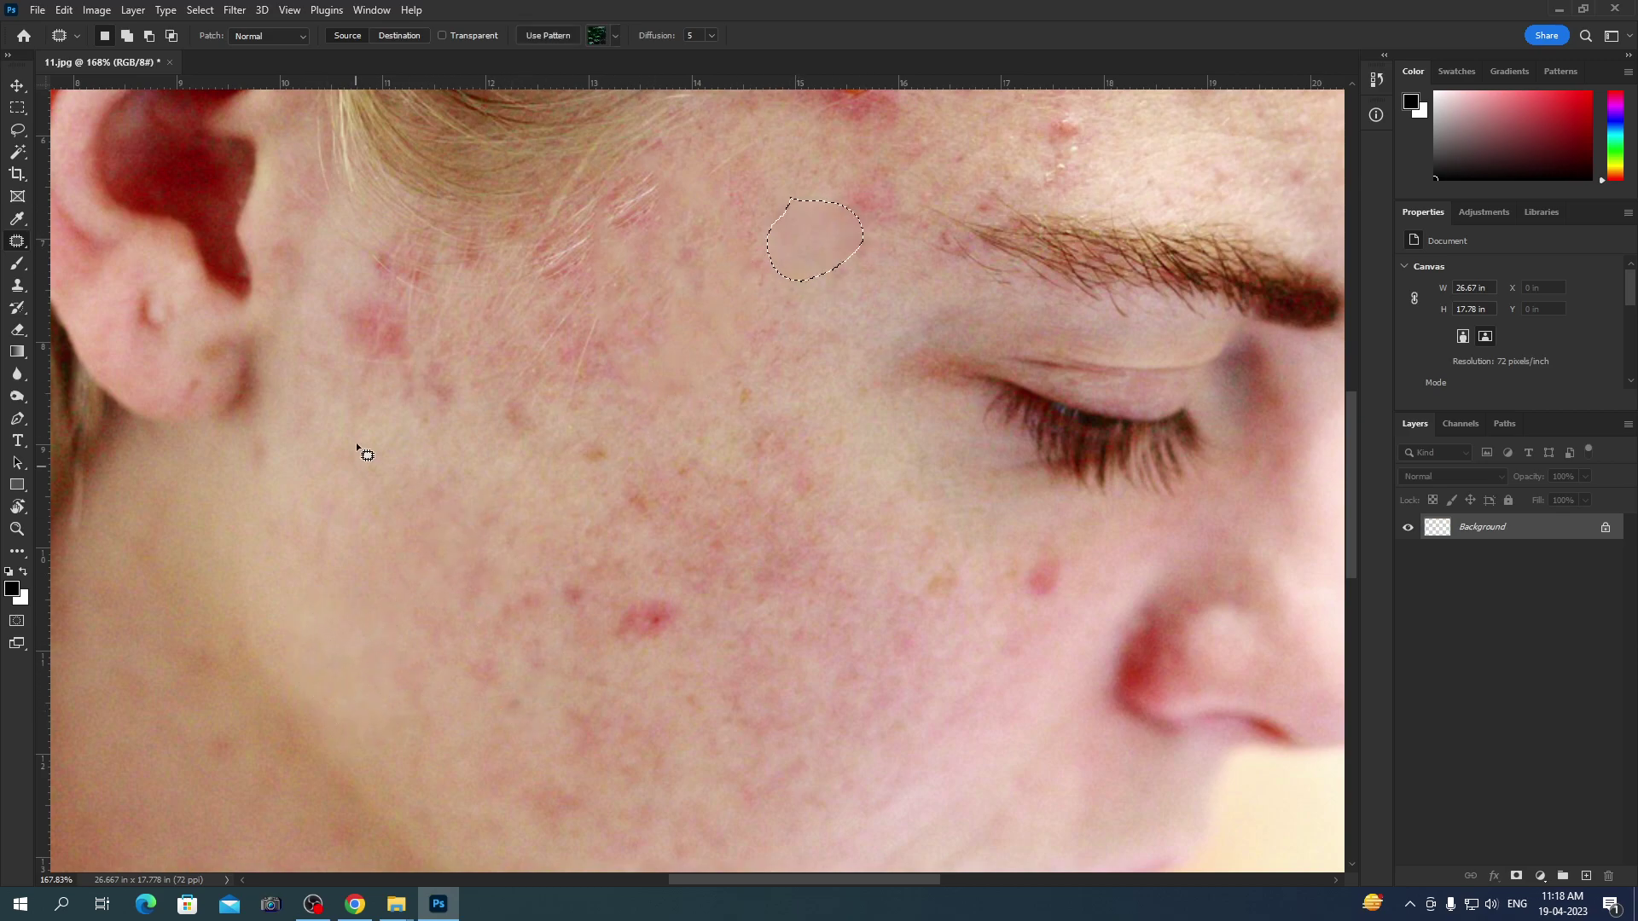
pyautogui.hotkey('ctrl', 'd')
pyautogui.moveTo(406, 320)
pyautogui.mouseDown()
pyautogui.moveTo(355, 285)
pyautogui.moveTo(355, 574)
pyautogui.mouseUp()
pyautogui.hotkey('ctrl', 'd')
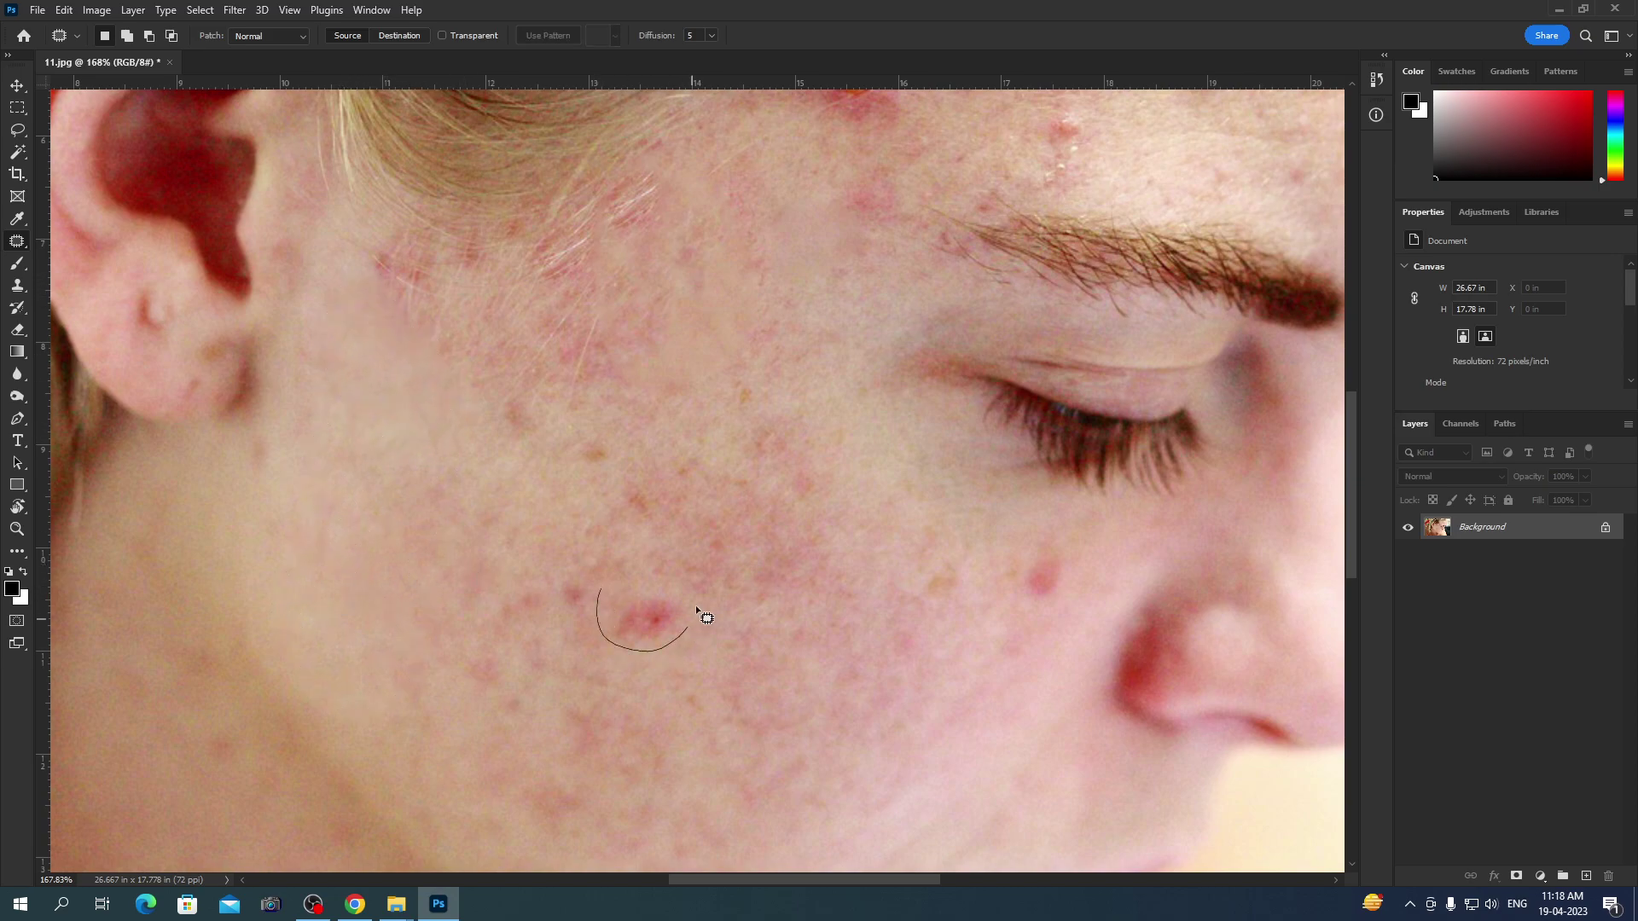
# Patch several red spots across the mid-cheek with skin to their left
pyautogui.moveTo(697, 609); pyautogui.dragTo(687, 627)
pyautogui.moveTo(648, 619); pyautogui.dragTo(479, 592)
pyautogui.moveTo(567, 561)
pyautogui.mouseDown()
pyautogui.moveTo(585, 576)
pyautogui.moveTo(567, 561)
pyautogui.mouseUp()
pyautogui.moveTo(546, 588); pyautogui.dragTo(410, 622)
pyautogui.hotkey('ctrl', 'd')
pyautogui.moveTo(501, 395); pyautogui.dragTo(371, 414)
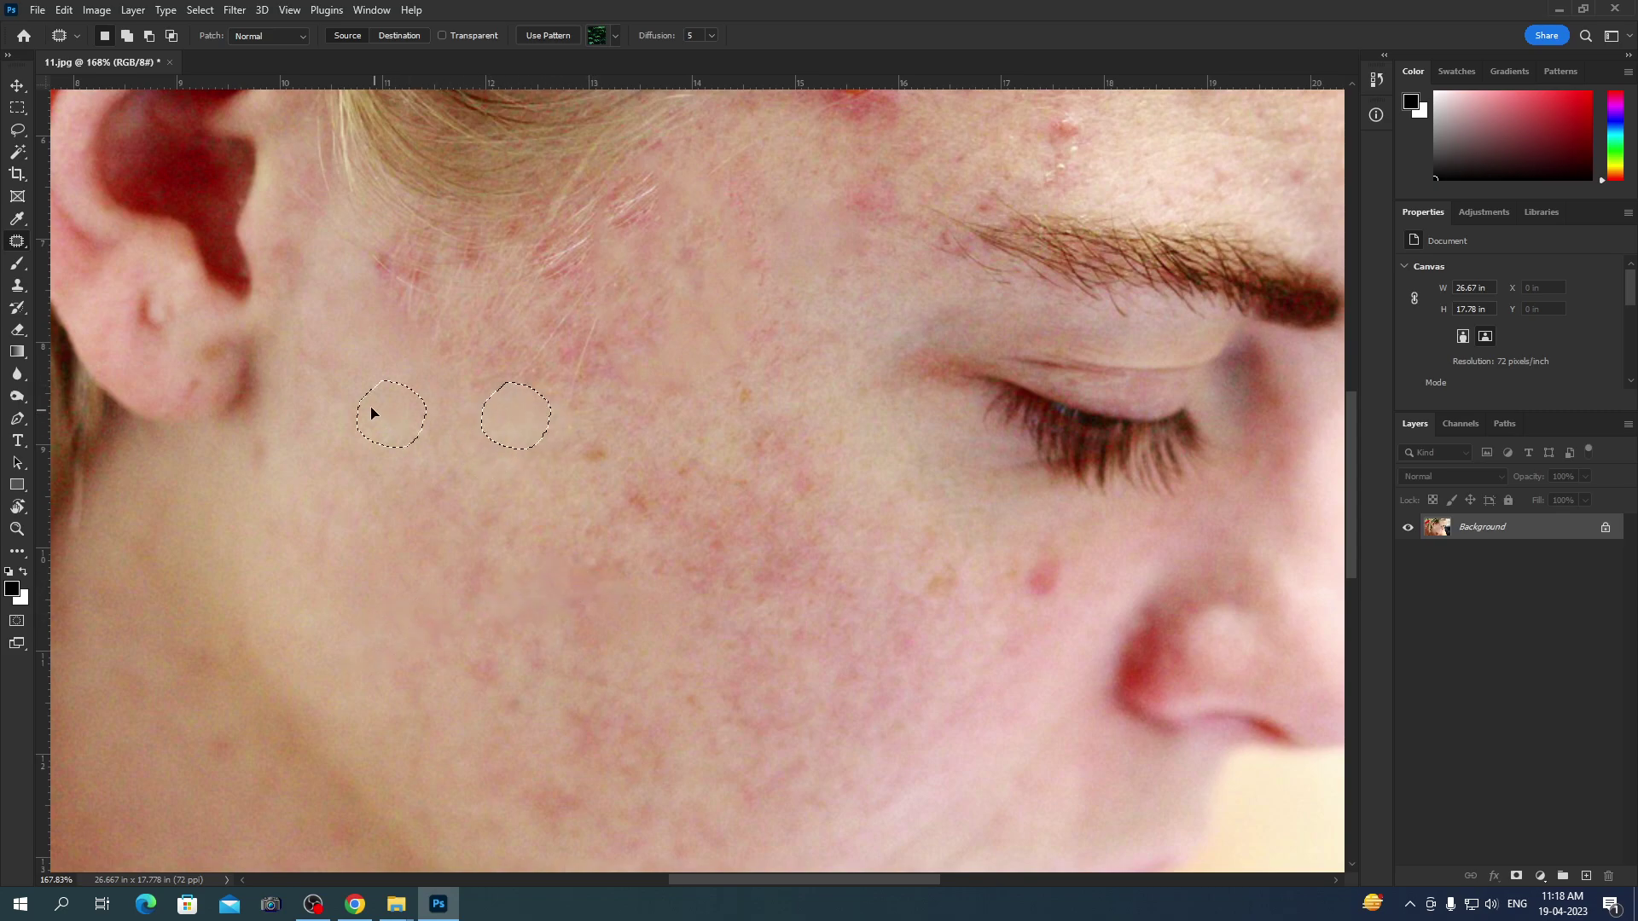
pyautogui.hotkey('ctrl', 'd')
pyautogui.moveTo(582, 419)
pyautogui.mouseDown()
pyautogui.moveTo(642, 457)
pyautogui.moveTo(447, 428)
pyautogui.mouseUp()
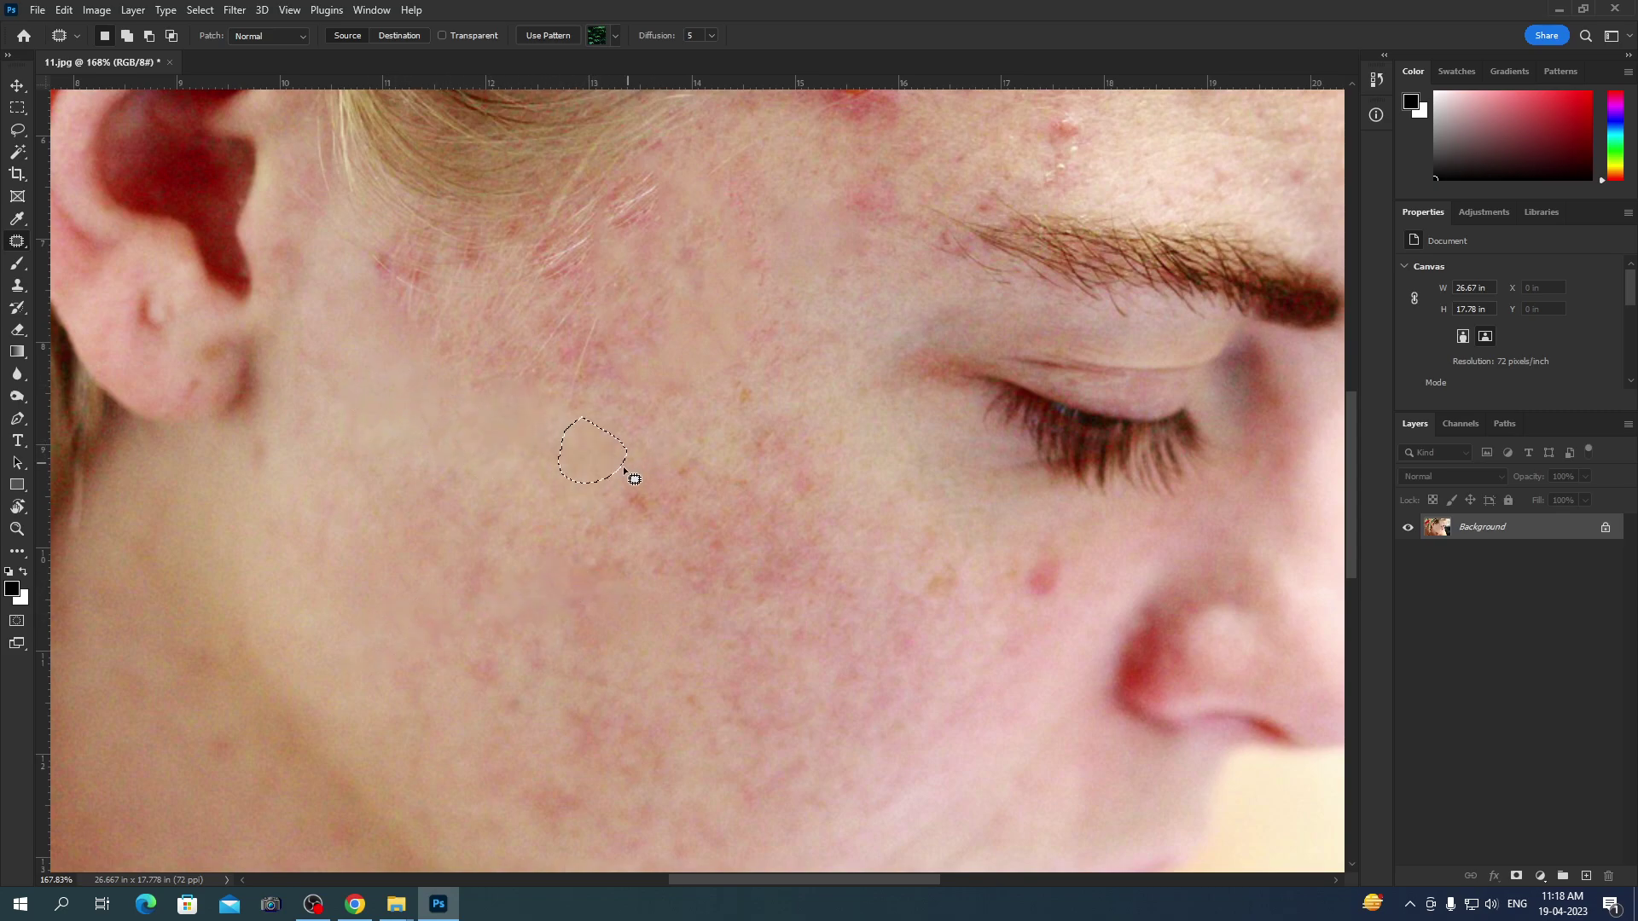
pyautogui.moveTo(635, 479)
pyautogui.mouseDown()
pyautogui.moveTo(676, 509)
pyautogui.moveTo(720, 457)
pyautogui.moveTo(622, 475)
pyautogui.moveTo(465, 452)
pyautogui.moveTo(367, 403)
pyautogui.mouseUp()
pyautogui.hotkey('ctrl', 'd')
# Patch the spots below the ear and one more cheek spot, then zoom out
pyautogui.moveTo(238, 432)
pyautogui.mouseDown()
pyautogui.moveTo(282, 427)
pyautogui.moveTo(256, 467)
pyautogui.mouseUp()
pyautogui.moveTo(256, 471); pyautogui.dragTo(282, 488)
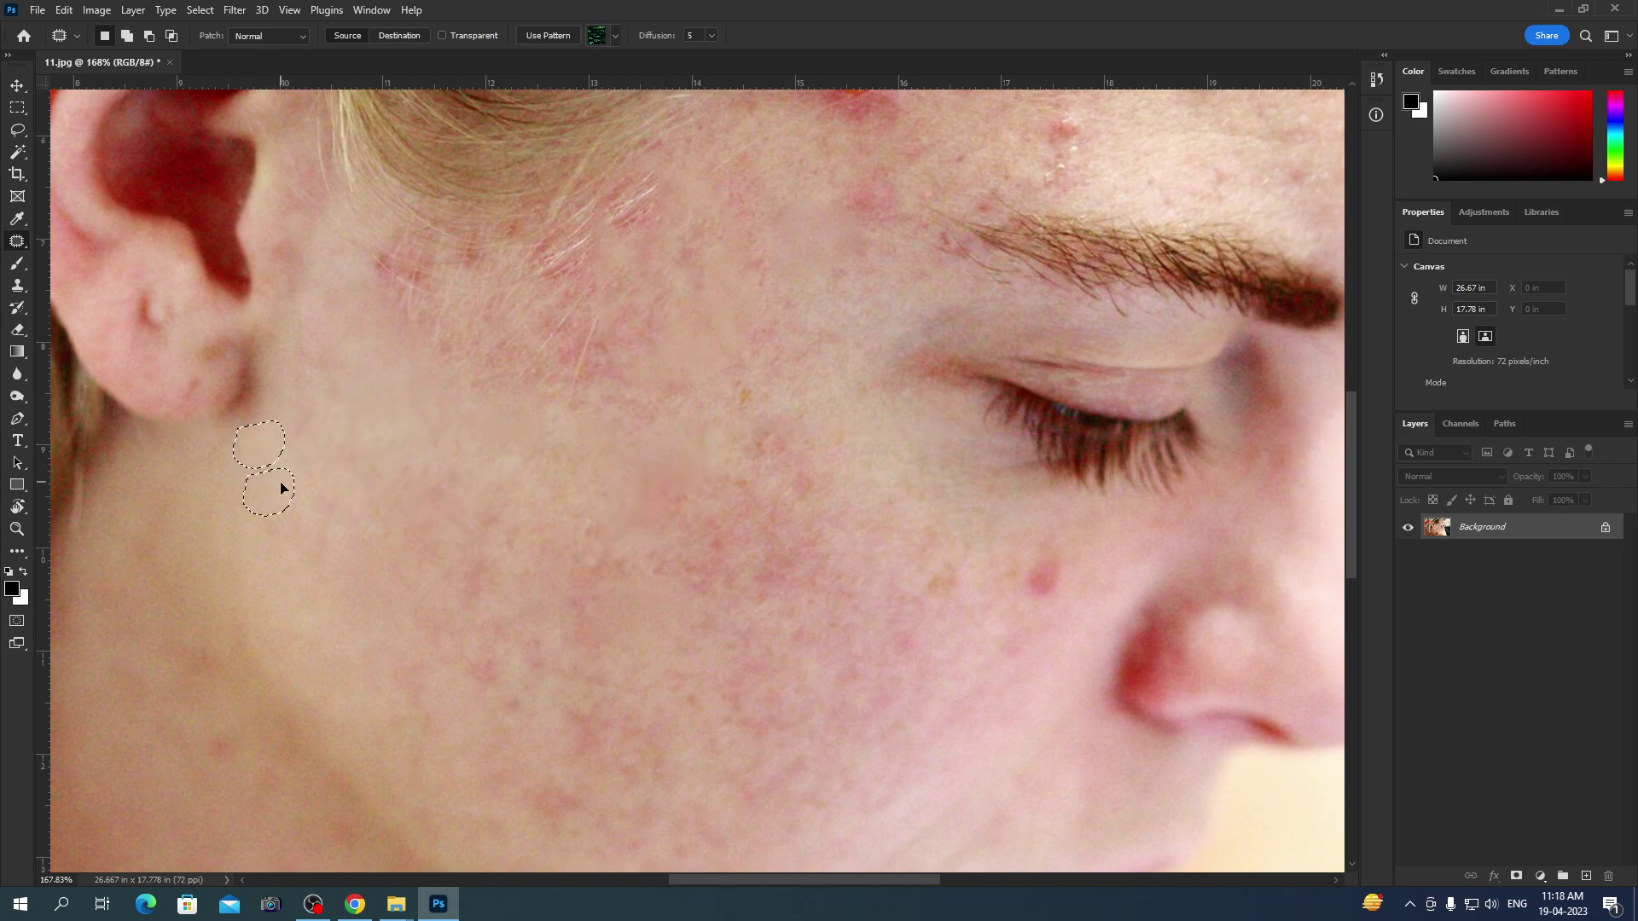
pyautogui.hotkey('ctrl', 'd')
pyautogui.moveTo(295, 384)
pyautogui.mouseDown()
pyautogui.moveTo(300, 431)
pyautogui.moveTo(304, 330)
pyautogui.moveTo(358, 384)
pyautogui.mouseUp()
pyautogui.hotkey('ctrl', 'd')
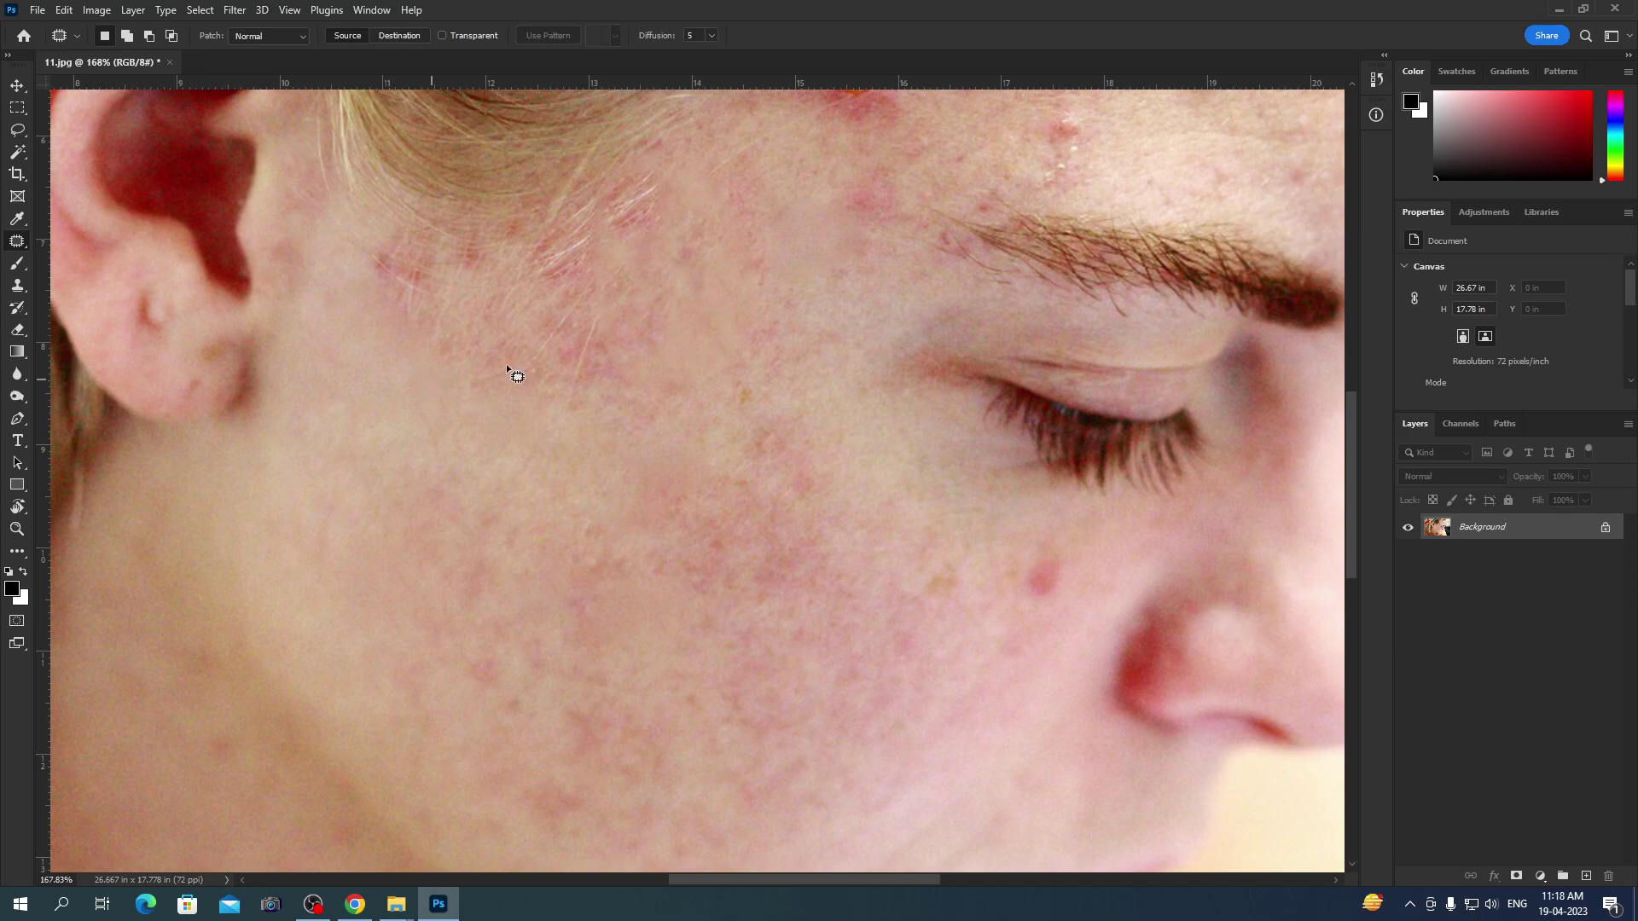
pyautogui.hotkey('ctrl', '-')
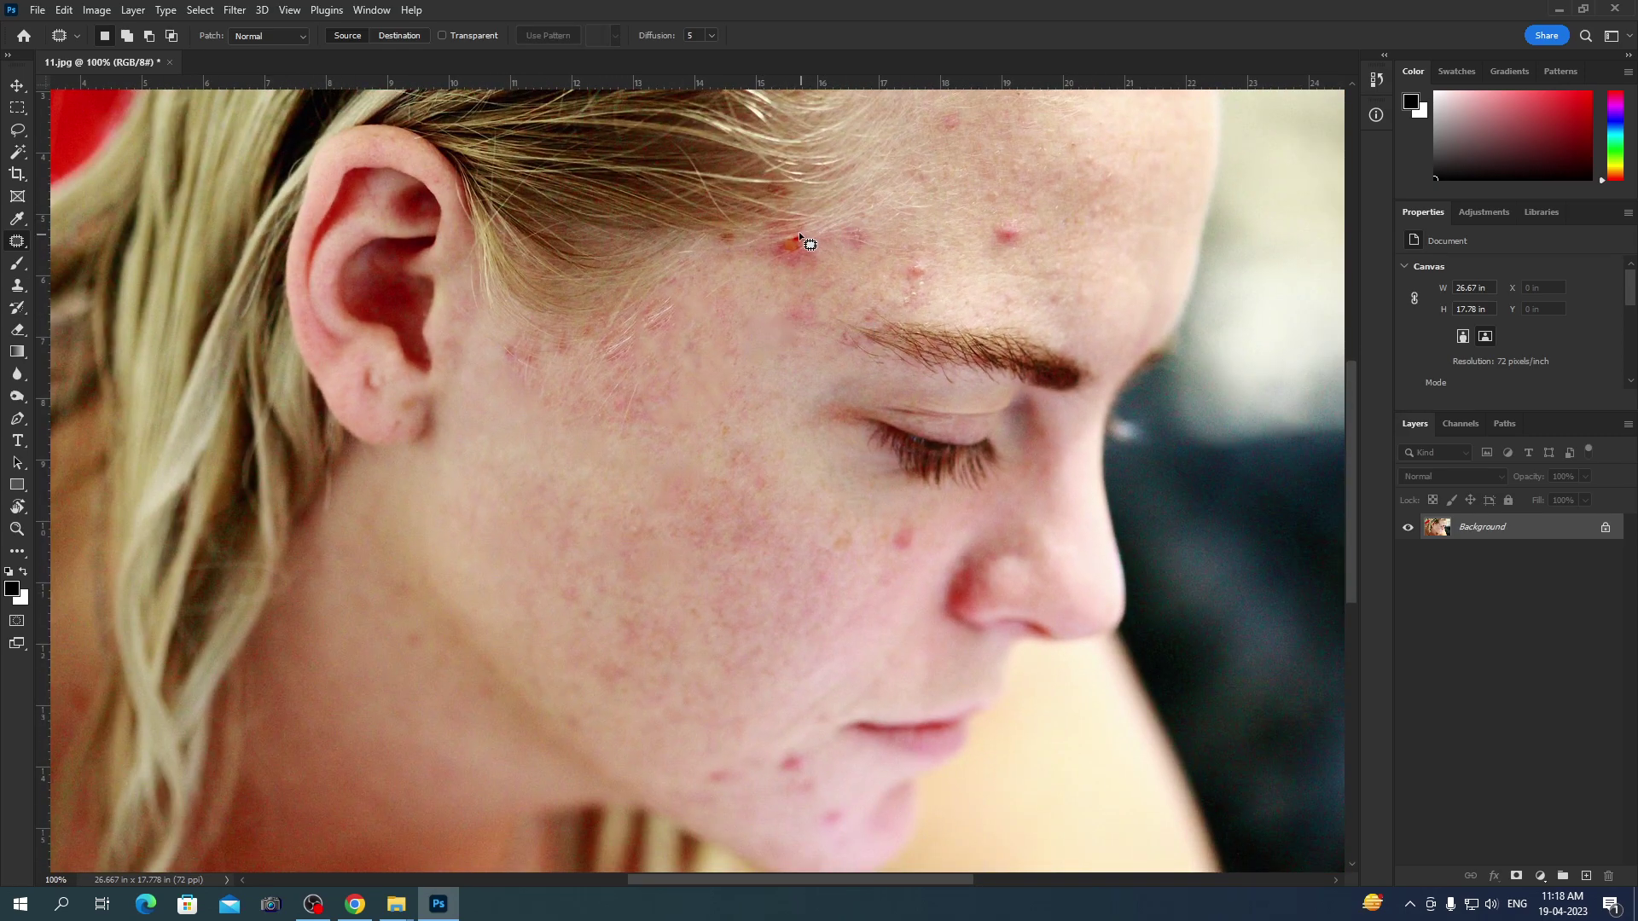
# Patch the forehead pimples and the temple spot with nearby clean skin
pyautogui.moveTo(817, 228)
pyautogui.mouseDown()
pyautogui.moveTo(832, 261)
pyautogui.moveTo(749, 304)
pyautogui.mouseUp()
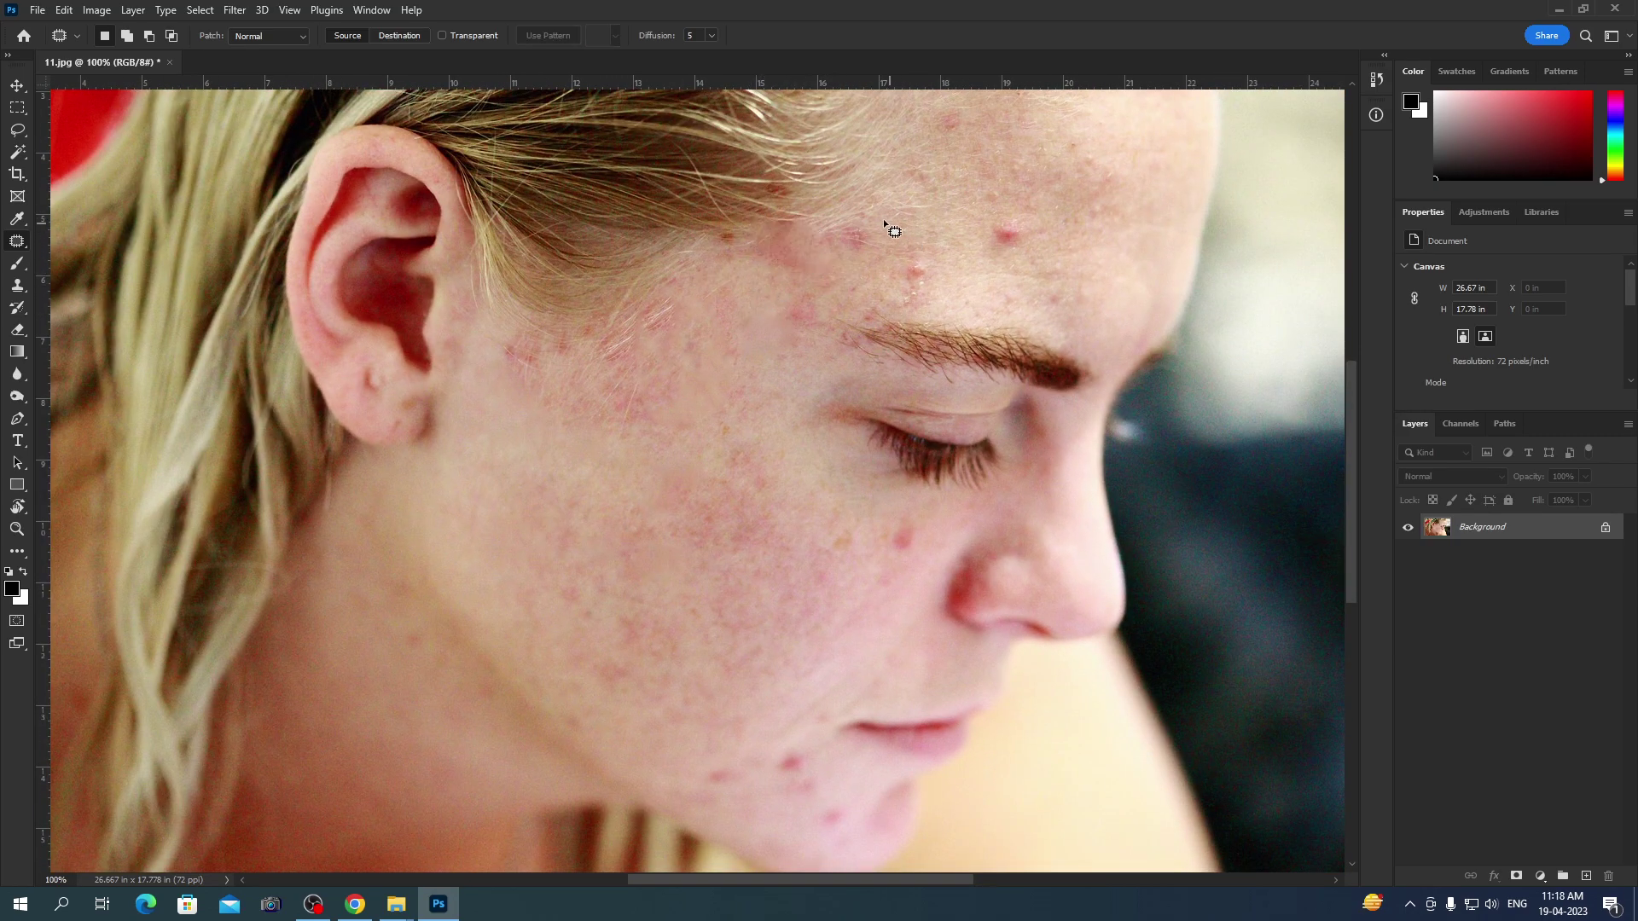
pyautogui.moveTo(888, 223)
pyautogui.mouseDown()
pyautogui.moveTo(830, 256)
pyautogui.moveTo(951, 285)
pyautogui.mouseUp()
pyautogui.moveTo(994, 209)
pyautogui.mouseDown()
pyautogui.moveTo(1021, 253)
pyautogui.moveTo(924, 251)
pyautogui.mouseUp()
pyautogui.moveTo(832, 304)
pyautogui.mouseDown()
pyautogui.moveTo(839, 265)
pyautogui.moveTo(832, 304)
pyautogui.moveTo(745, 379)
pyautogui.mouseUp()
pyautogui.click(790, 409)
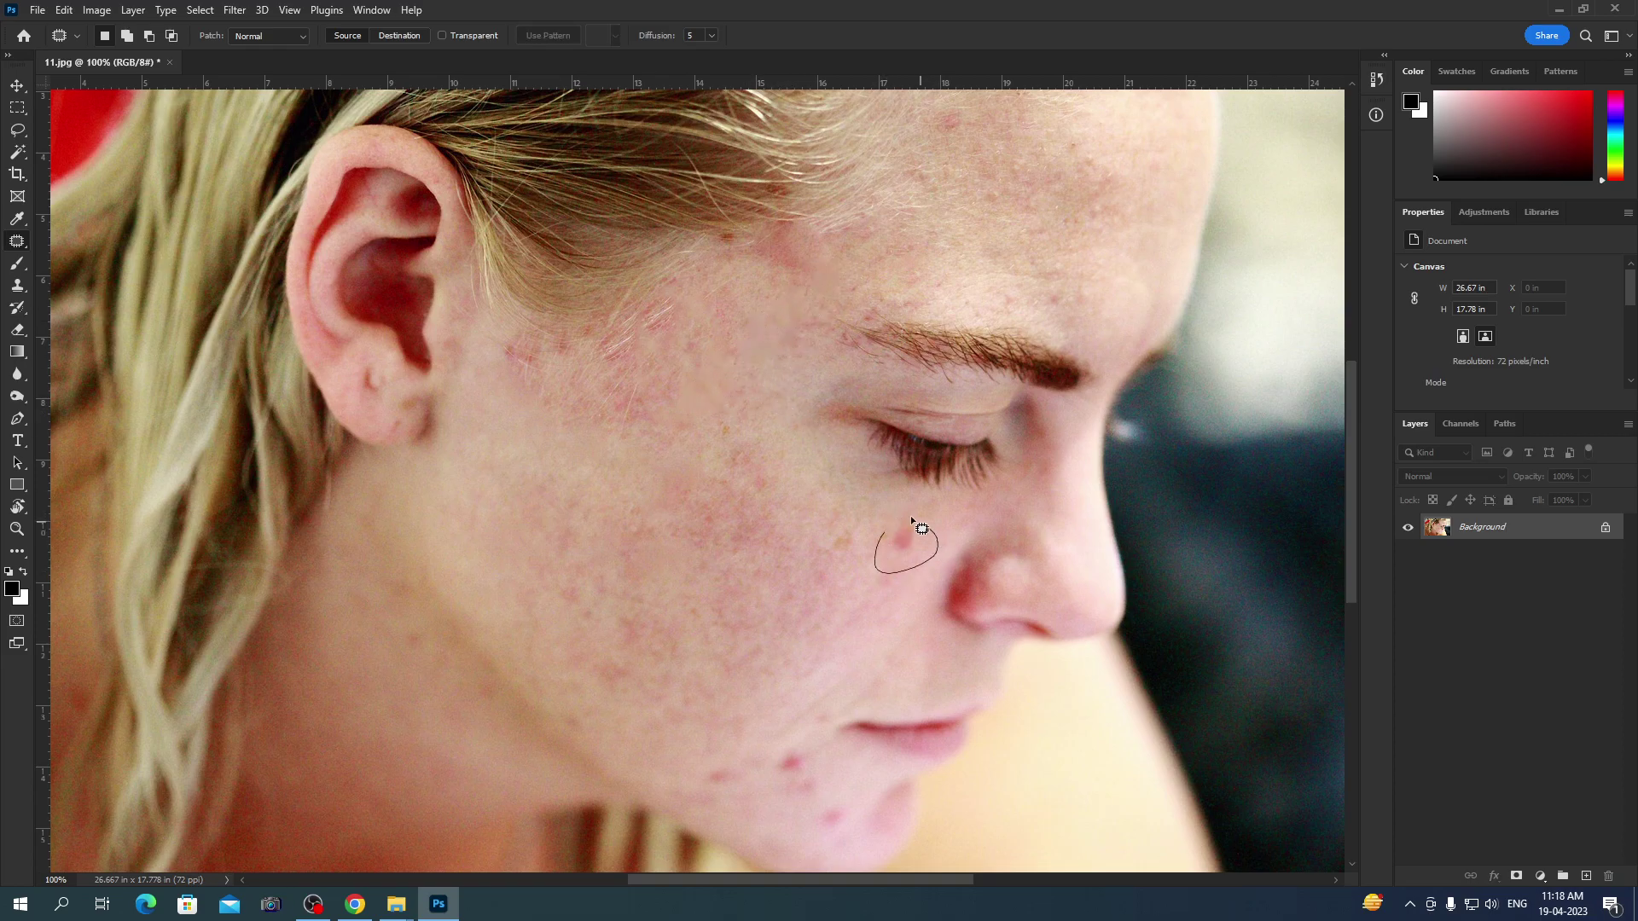
# Patch the blotchy spots under the eye and the chin spots
pyautogui.moveTo(913, 522)
pyautogui.mouseDown()
pyautogui.moveTo(887, 531)
pyautogui.moveTo(887, 606)
pyautogui.mouseUp()
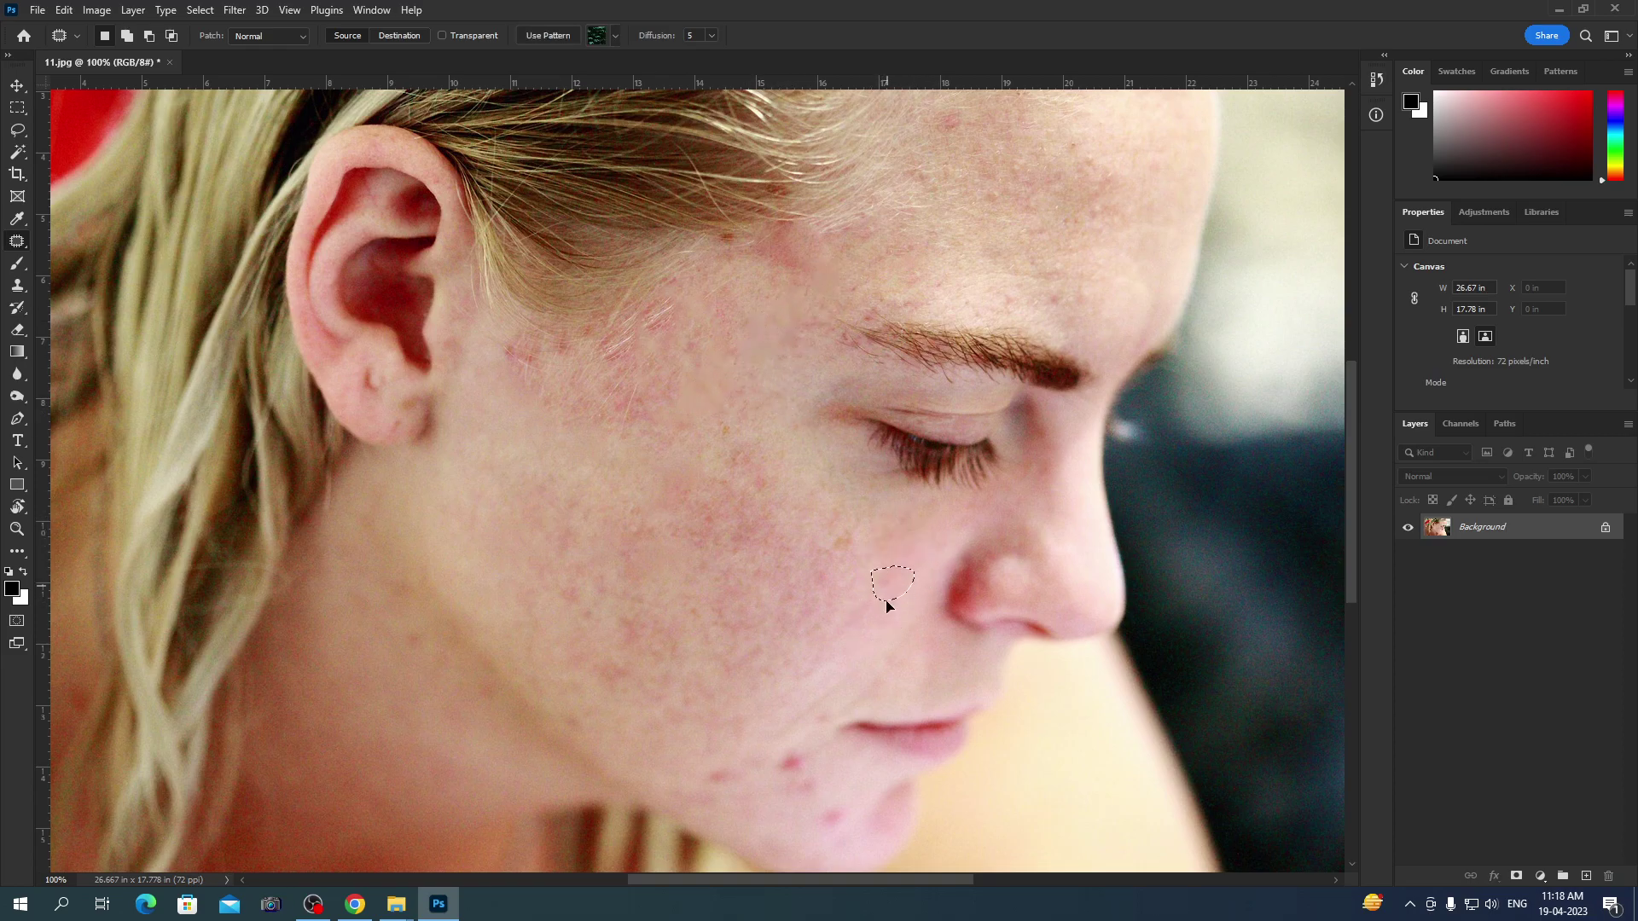
pyautogui.moveTo(913, 513); pyautogui.dragTo(910, 517)
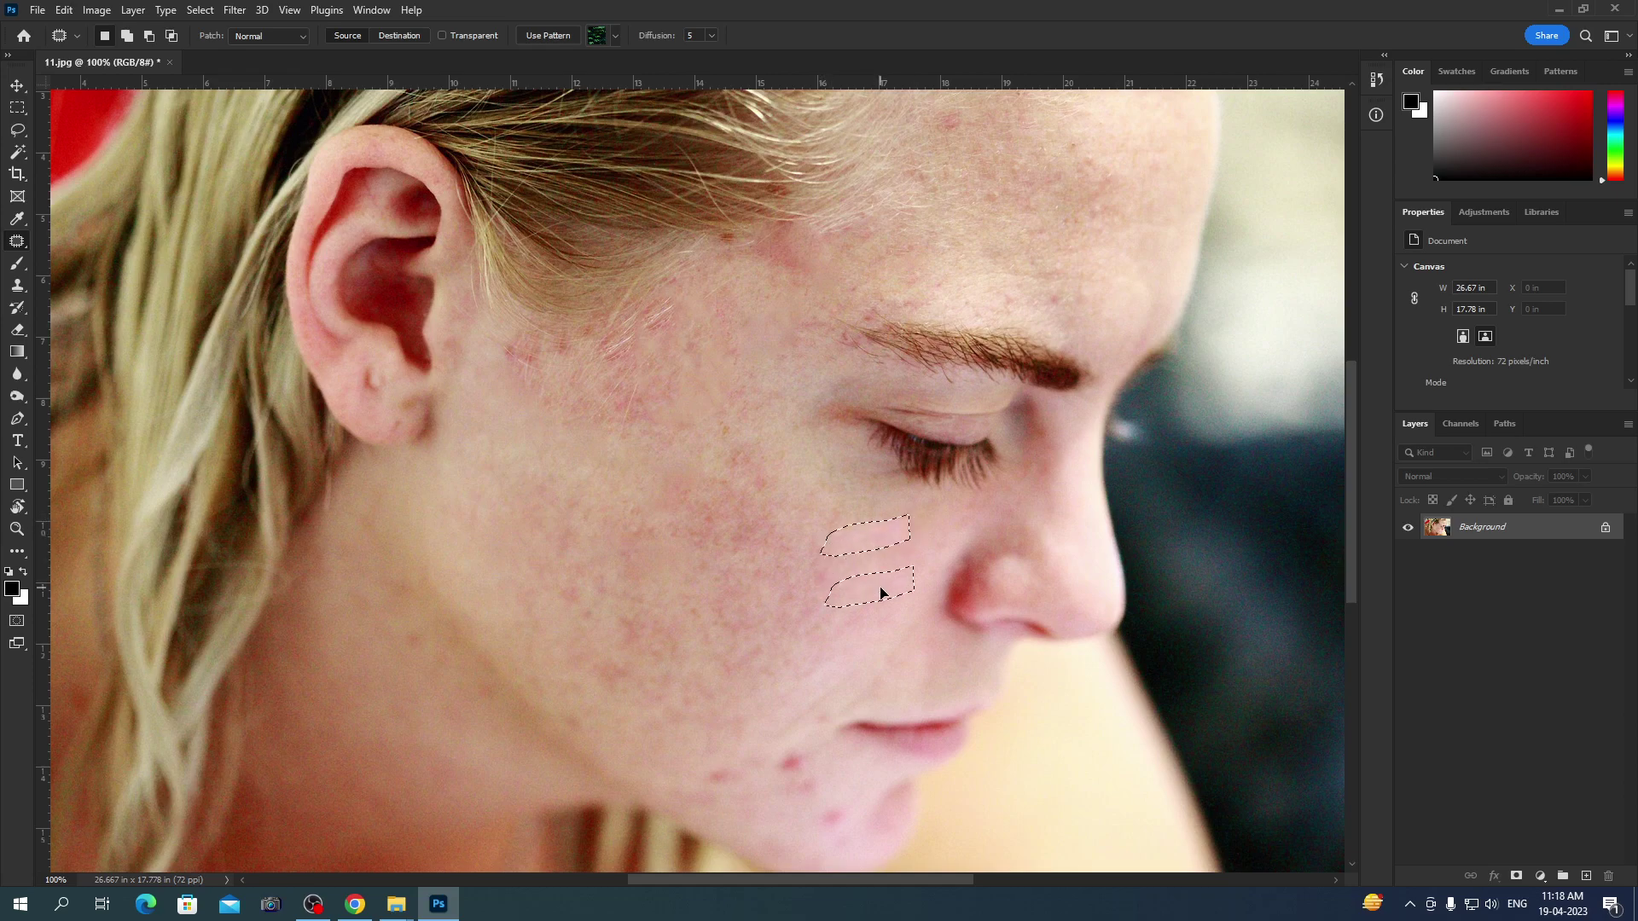
pyautogui.moveTo(882, 588); pyautogui.dragTo(818, 718)
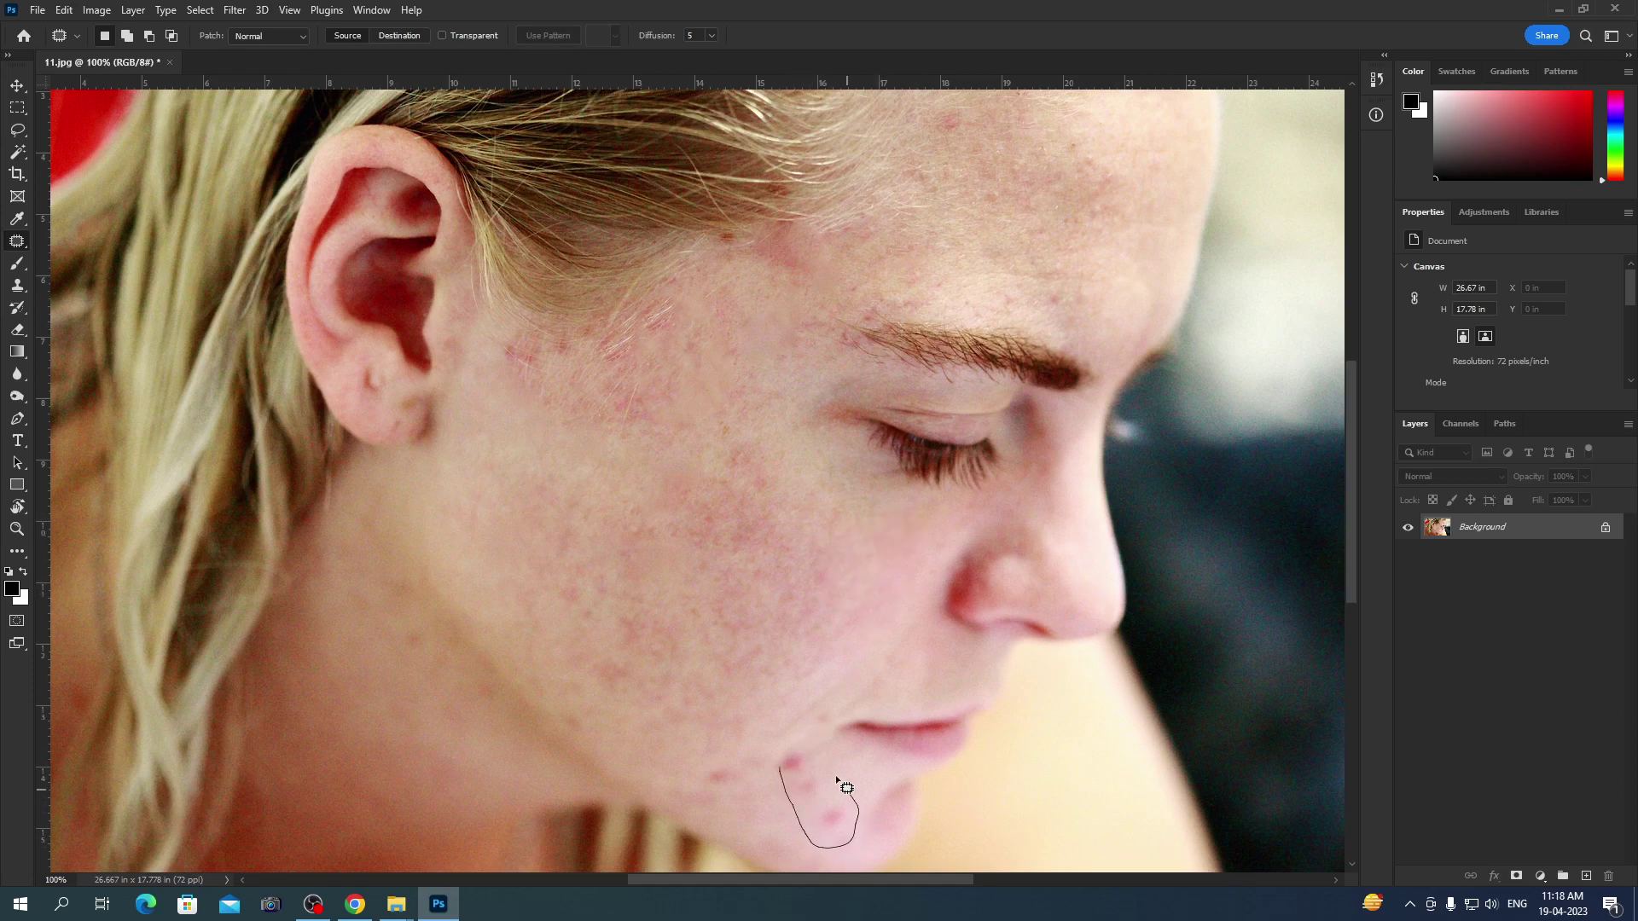
pyautogui.moveTo(844, 787)
pyautogui.mouseDown()
pyautogui.moveTo(811, 779)
pyautogui.moveTo(870, 622)
pyautogui.mouseUp()
pyautogui.moveTo(768, 792); pyautogui.dragTo(854, 797)
pyautogui.hotkey('ctrl', 'd')
pyautogui.moveTo(686, 762)
pyautogui.mouseDown()
pyautogui.moveTo(699, 761)
pyautogui.moveTo(591, 673)
pyautogui.mouseUp()
pyautogui.hotkey('ctrl', 'd')
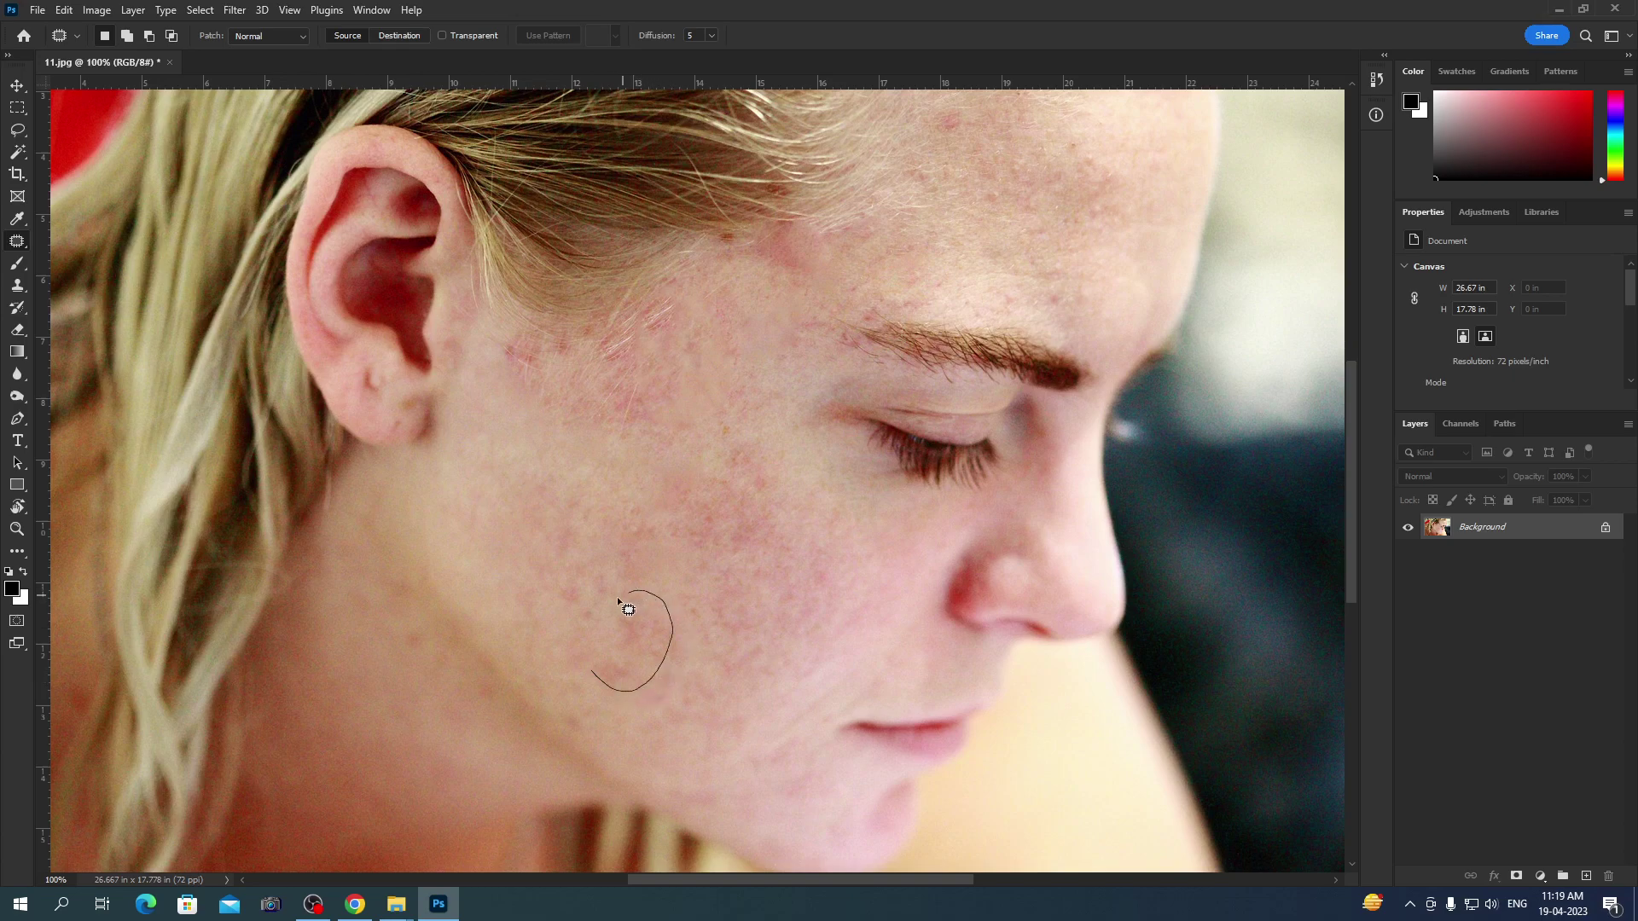
# Patch the lower-cheek blemishes, then fit the photo on screen
pyautogui.moveTo(629, 609)
pyautogui.mouseDown()
pyautogui.moveTo(594, 671)
pyautogui.moveTo(471, 534)
pyautogui.mouseUp()
pyautogui.hotkey('ctrl', 'd')
pyautogui.moveTo(611, 602)
pyautogui.mouseDown()
pyautogui.moveTo(578, 541)
pyautogui.moveTo(512, 509)
pyautogui.moveTo(554, 493)
pyautogui.moveTo(658, 516)
pyautogui.mouseUp()
pyautogui.hotkey('ctrl', 'd')
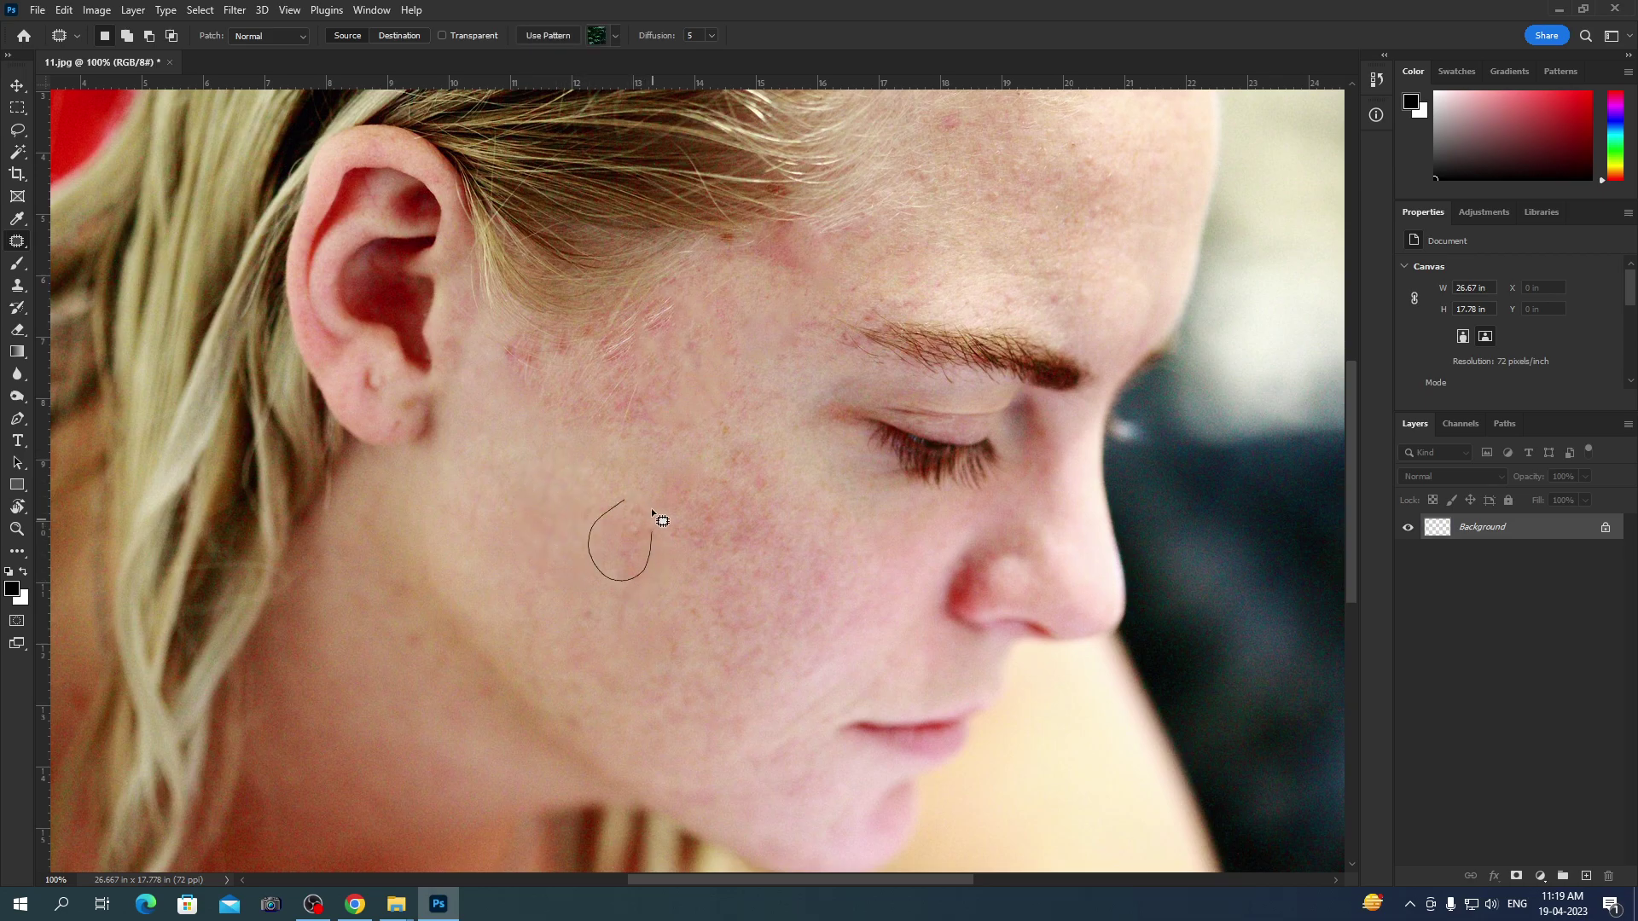
pyautogui.hotkey('ctrl', 'd')
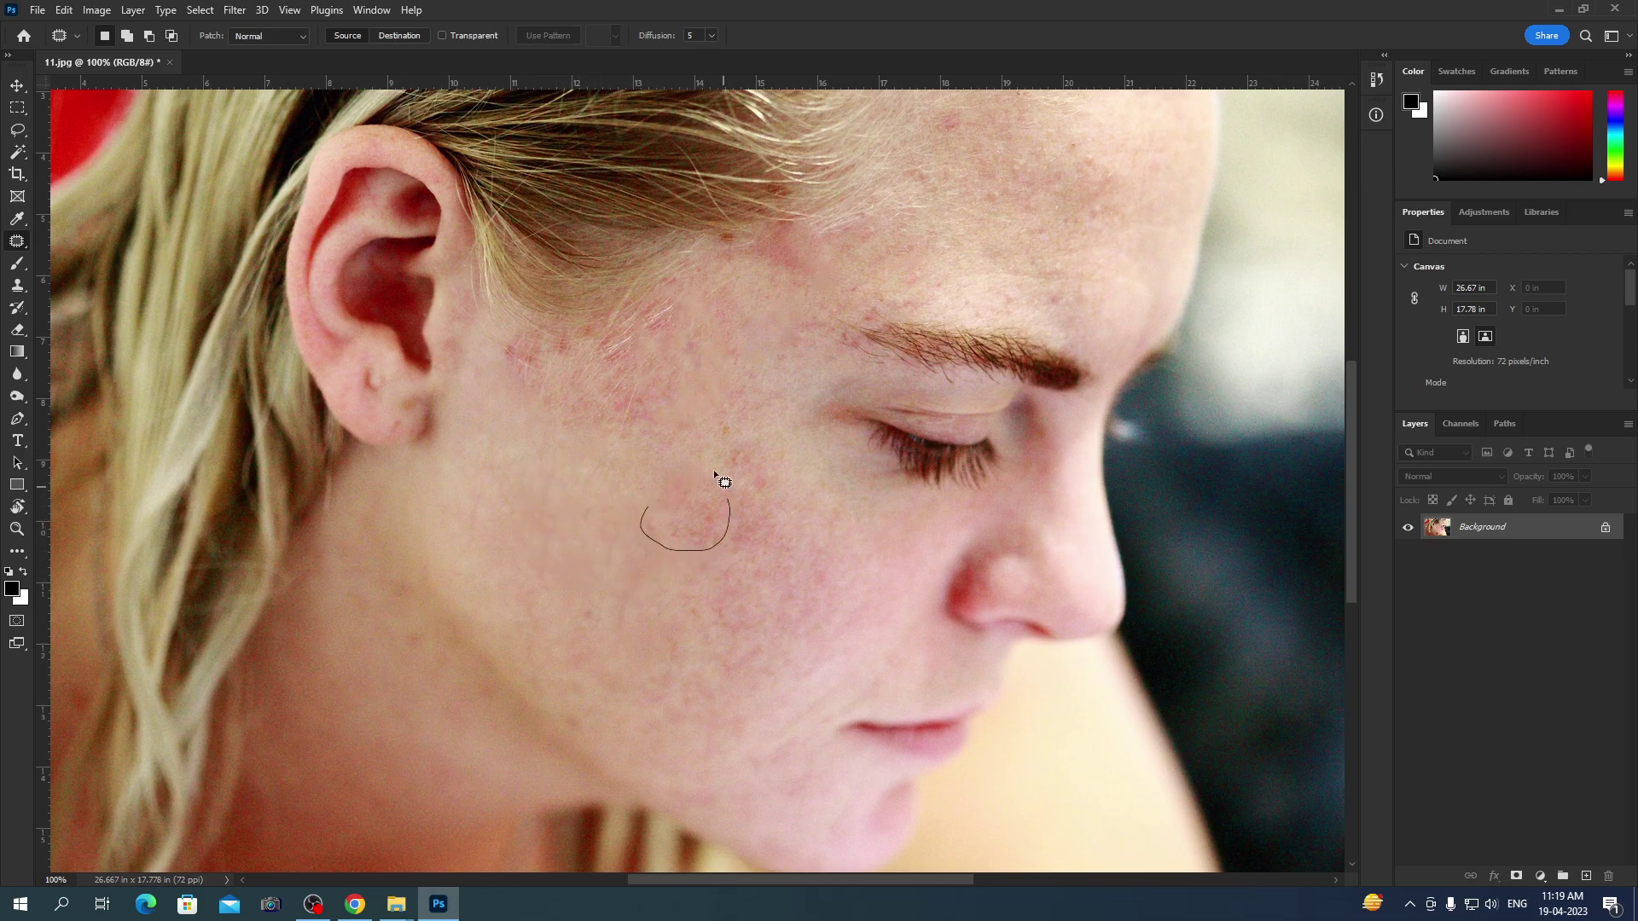
pyautogui.hotkey('ctrl', 'd')
pyautogui.hotkey('ctrl', '0')
# Return to the Patch tool with J and patch the first forehead spots
pyautogui.press('v')
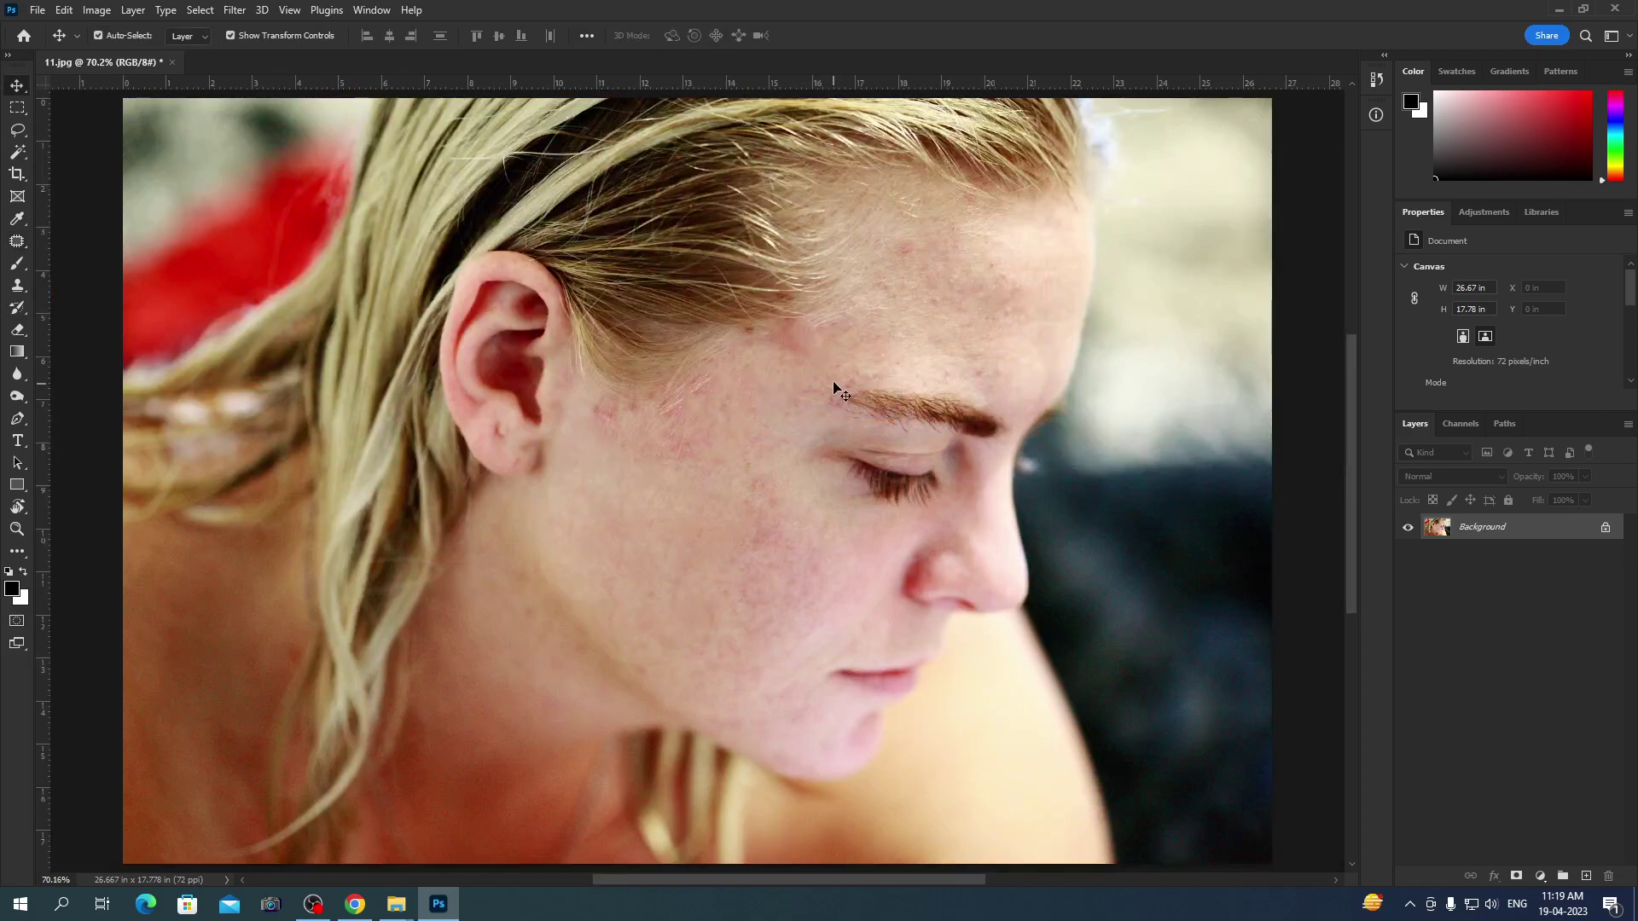
pyautogui.press('j')
pyautogui.scroll(5, 842, 256)
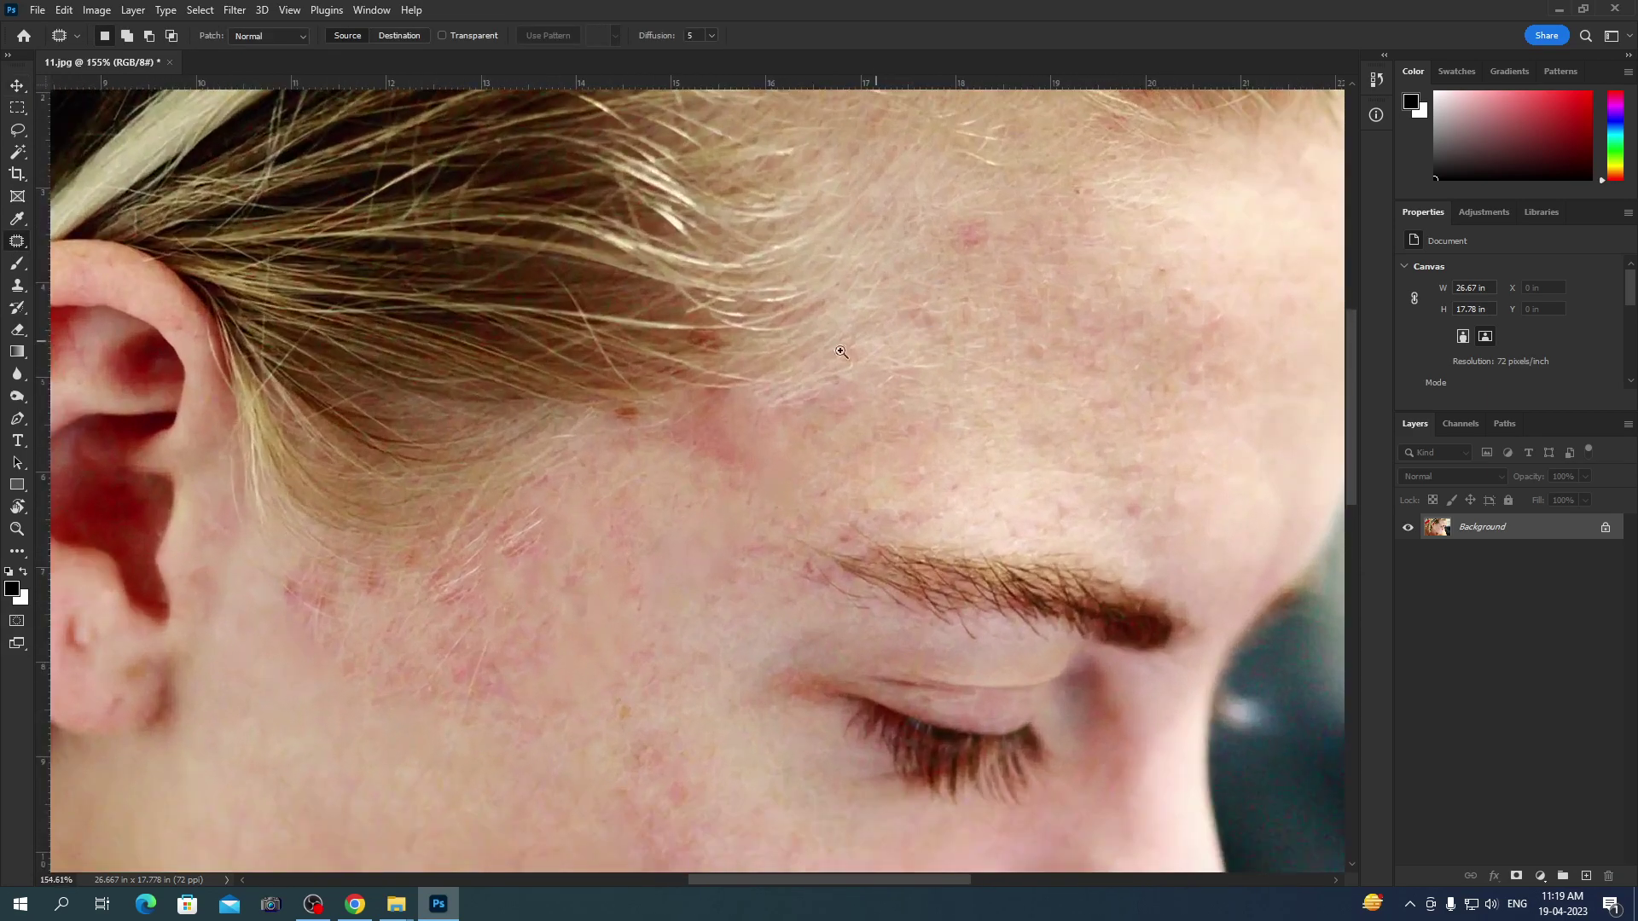
pyautogui.moveTo(623, 396)
pyautogui.mouseDown()
pyautogui.moveTo(629, 418)
pyautogui.moveTo(677, 381)
pyautogui.mouseUp()
pyautogui.hotkey('ctrl', 'd')
pyautogui.moveTo(987, 249)
pyautogui.mouseDown()
pyautogui.moveTo(955, 215)
pyautogui.moveTo(990, 208)
pyautogui.moveTo(995, 230)
pyautogui.mouseUp()
pyautogui.moveTo(1065, 275)
pyautogui.mouseDown()
pyautogui.moveTo(1039, 370)
pyautogui.moveTo(1066, 282)
pyautogui.moveTo(966, 373)
pyautogui.moveTo(1011, 432)
pyautogui.mouseUp()
pyautogui.hotkey('ctrl', 'd')
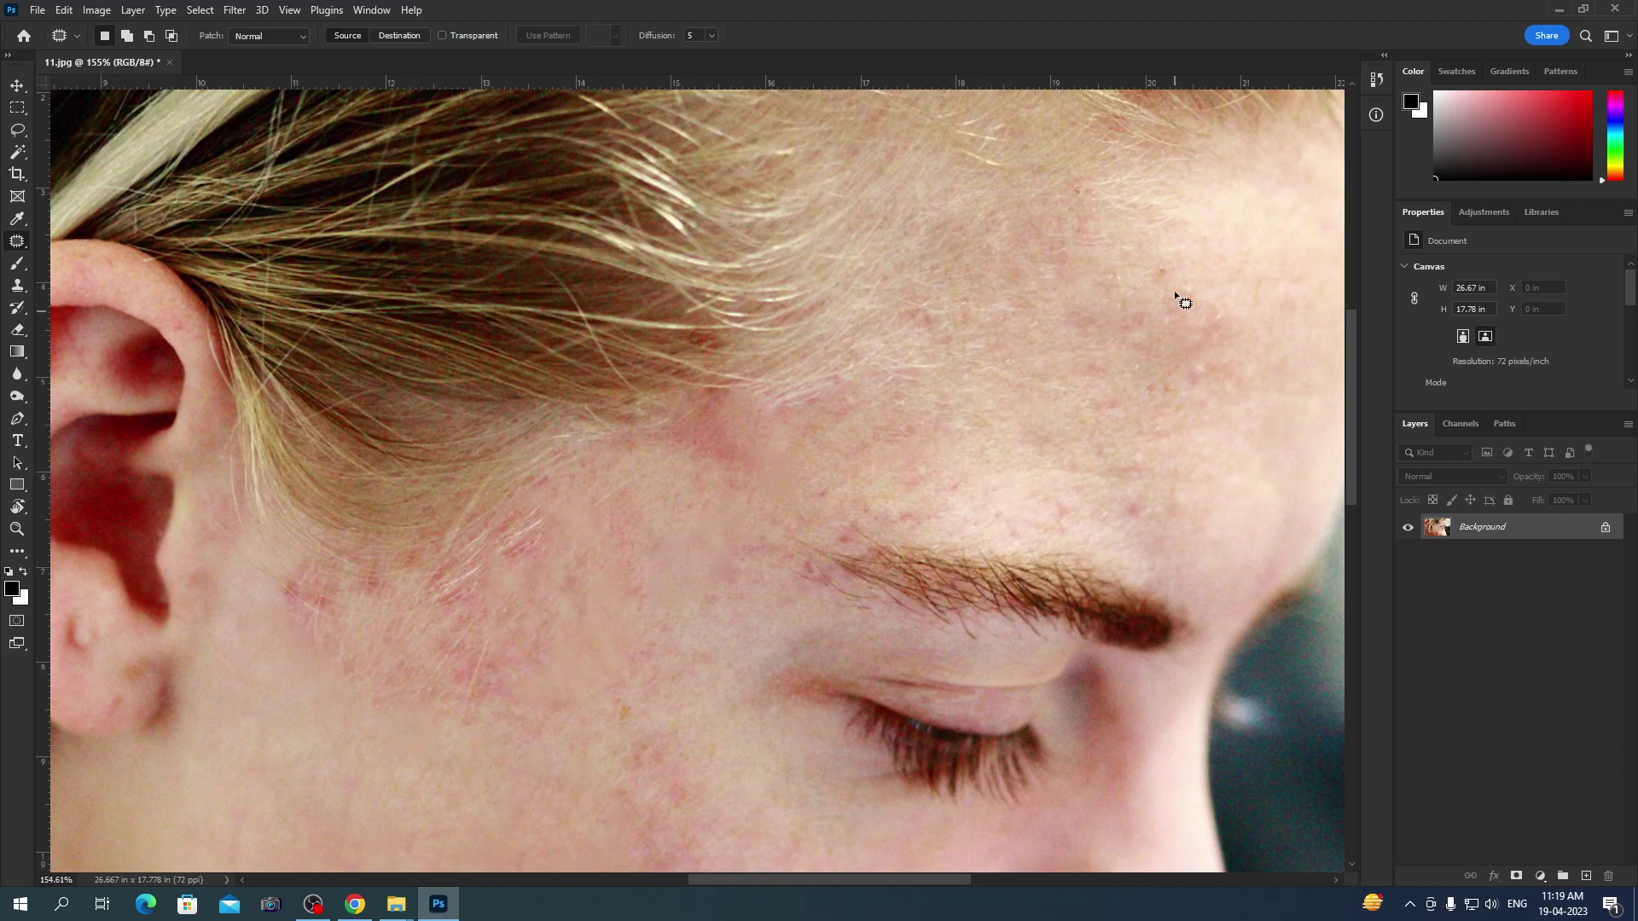
# Patch the remaining small spots on the right side of the forehead
pyautogui.moveTo(1169, 290); pyautogui.dragTo(1165, 256)
pyautogui.hotkey('ctrl', 'd')
pyautogui.moveTo(1310, 279); pyautogui.dragTo(1280, 272)
pyautogui.moveTo(1289, 290)
pyautogui.mouseDown()
pyautogui.moveTo(1269, 391)
pyautogui.moveTo(1269, 377)
pyautogui.mouseUp()
pyautogui.hotkey('ctrl', 'd')
pyautogui.moveTo(1179, 287); pyautogui.dragTo(1198, 333)
# Fit the photo on screen and open the History panel
pyautogui.rightClick(840, 352)
pyautogui.click(883, 365)
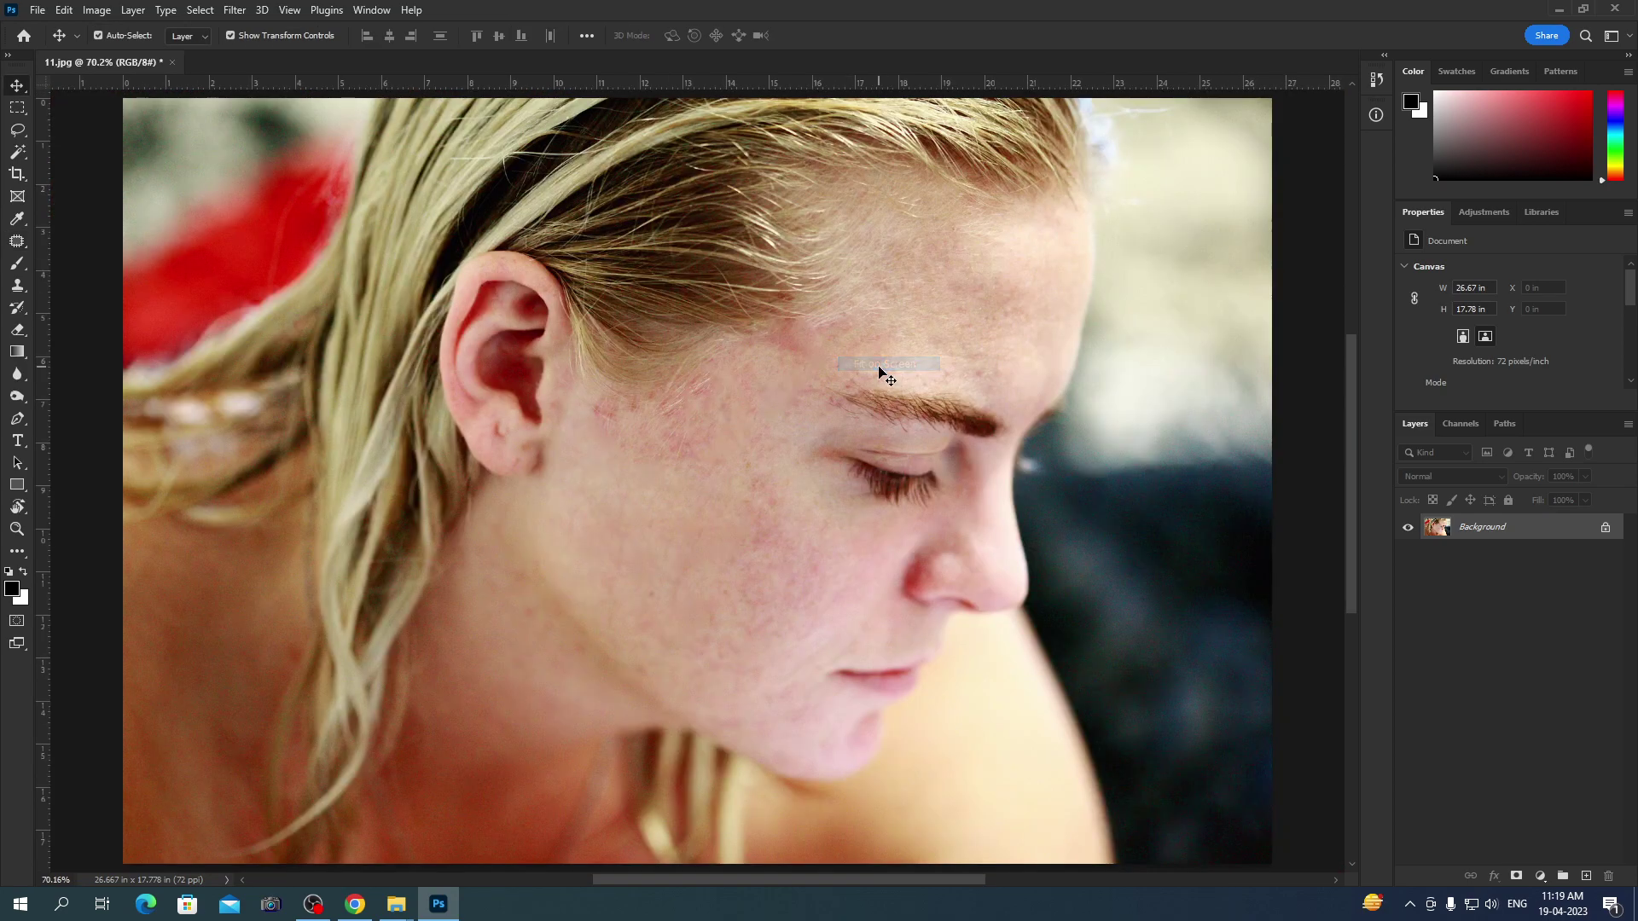
pyautogui.rightClick(858, 335)
pyautogui.click(888, 342)
pyautogui.click(1377, 77)
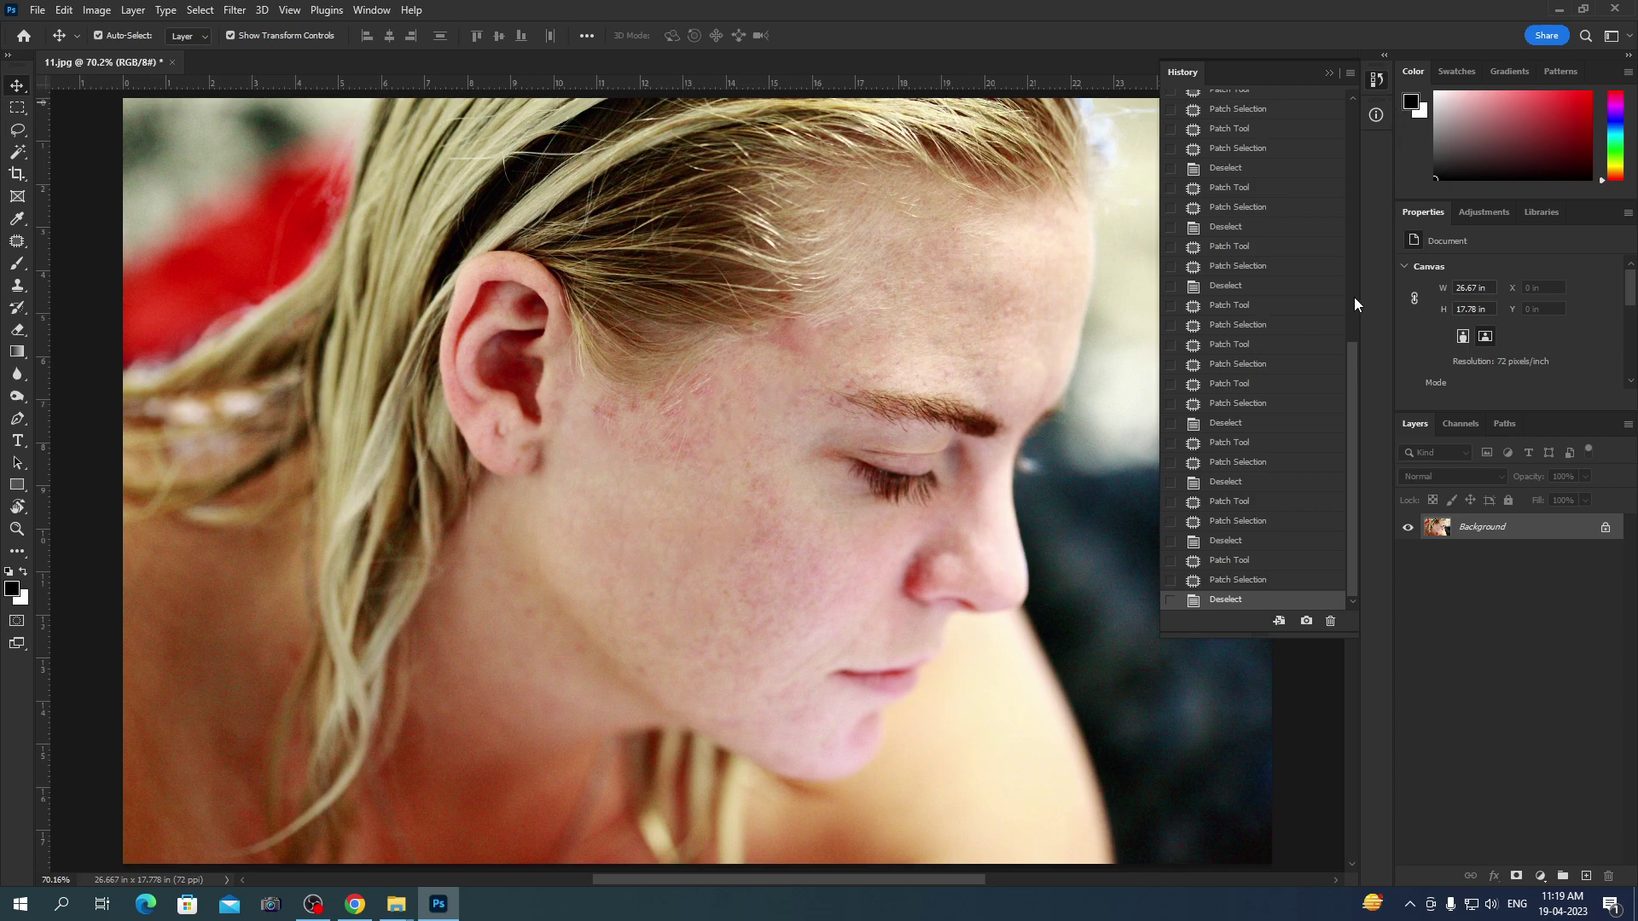
pyautogui.moveTo(1354, 369); pyautogui.dragTo(1353, 111)
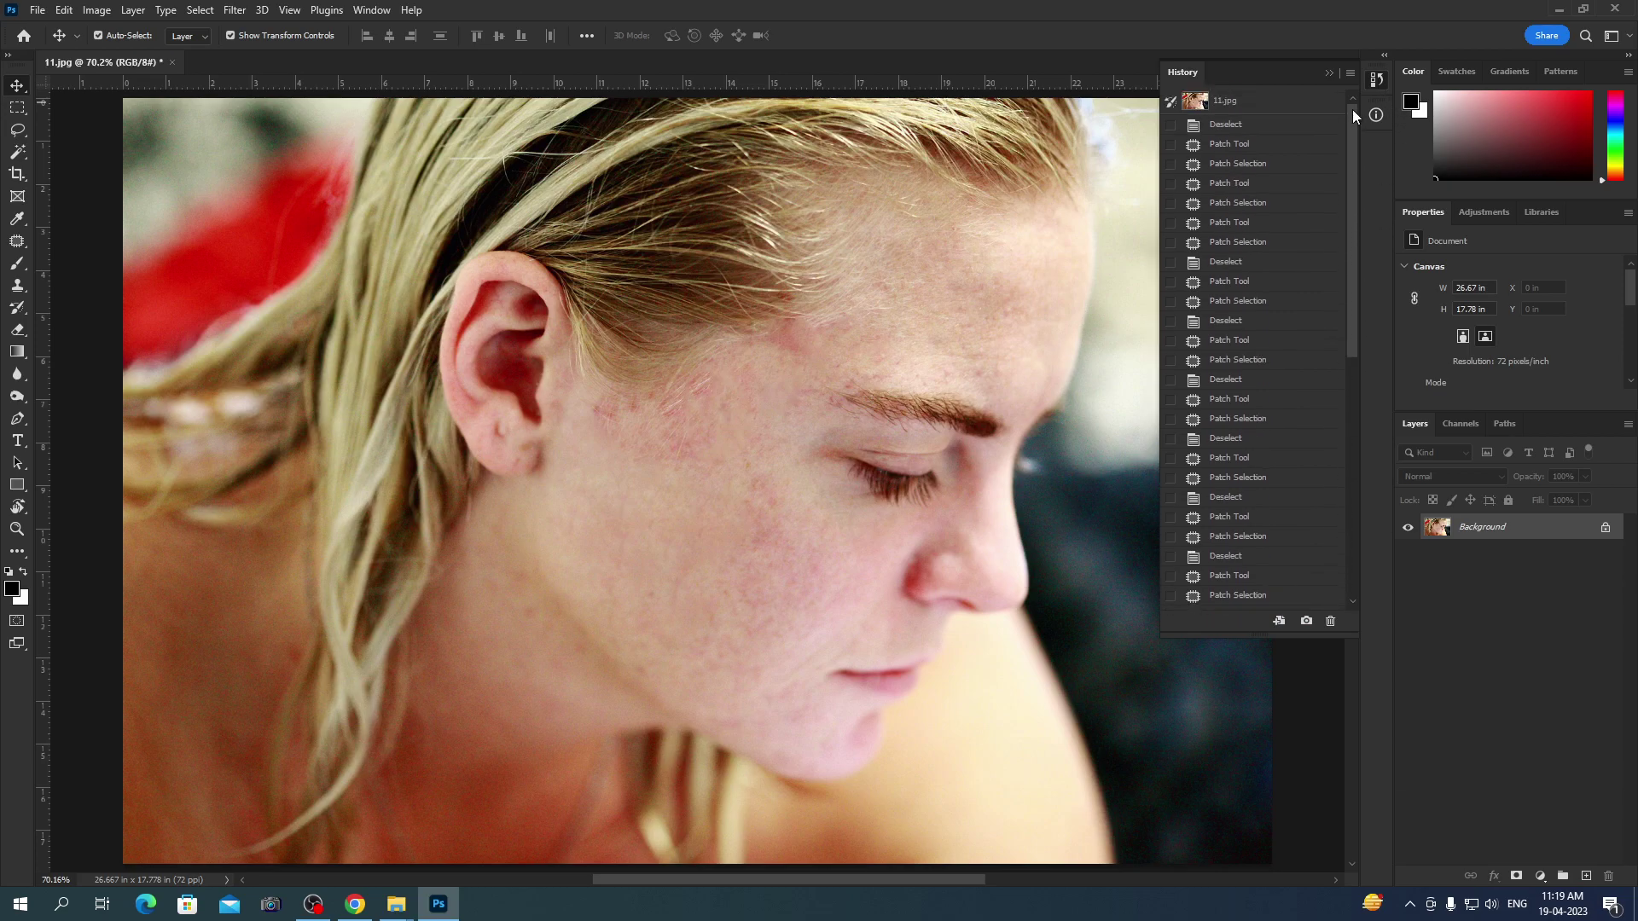
# Copy the original 11.jpg state and paste it onto the retouched image as Layer 1
pyautogui.click(1249, 102)
pyautogui.hotkey('ctrl', 'a')
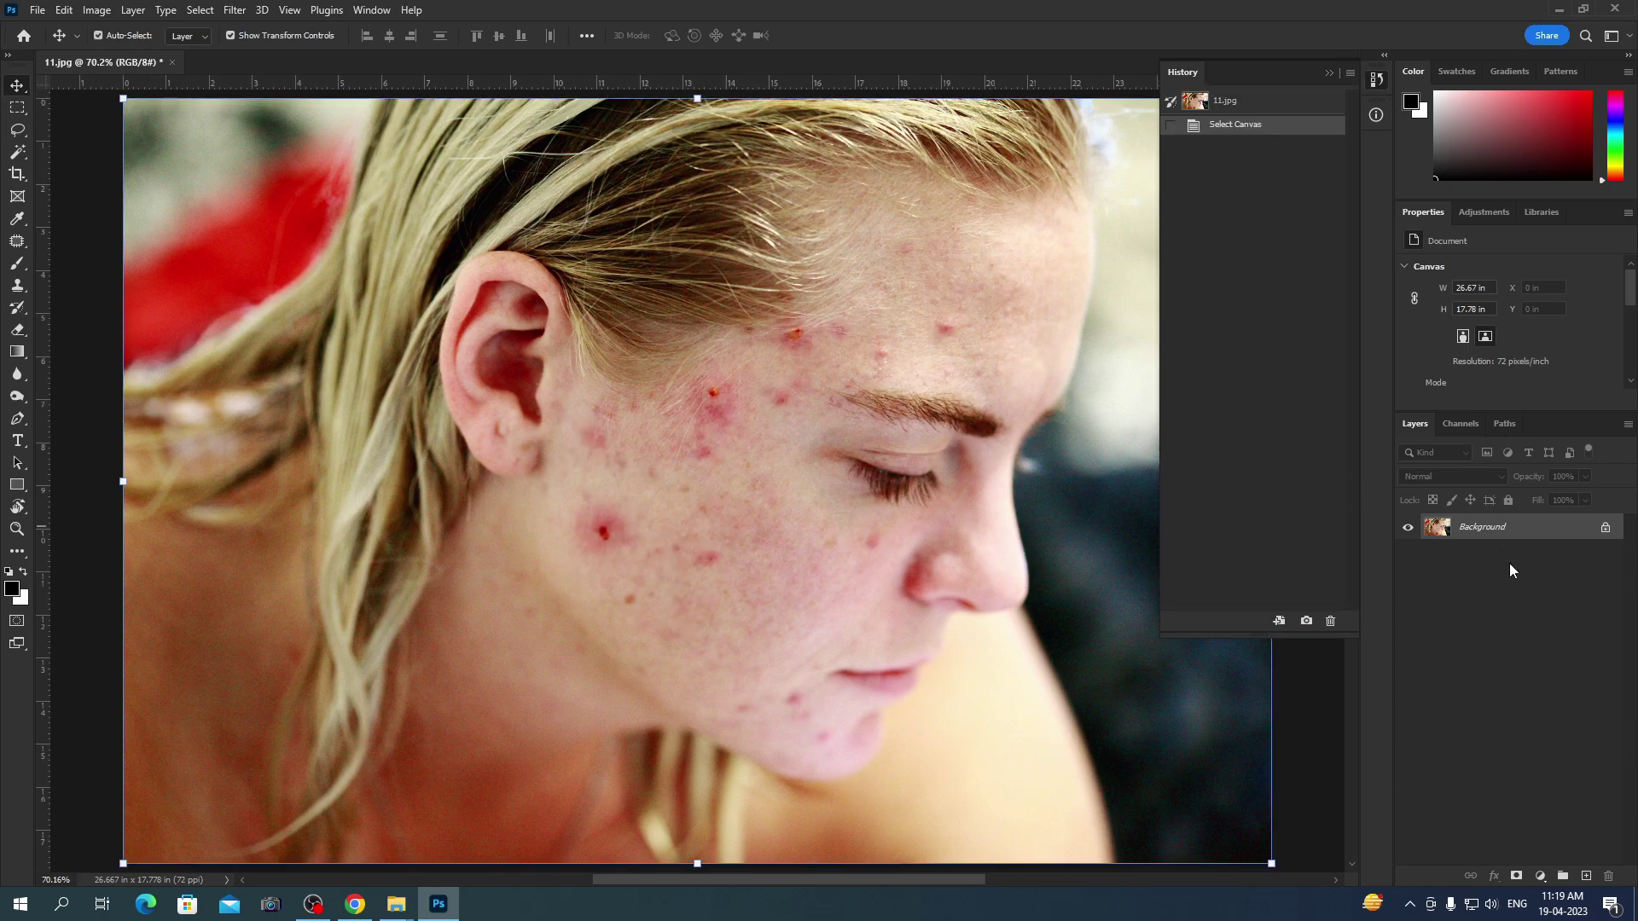
pyautogui.hotkey('ctrl', 'z')
pyautogui.scroll(-5, 1271, 503)
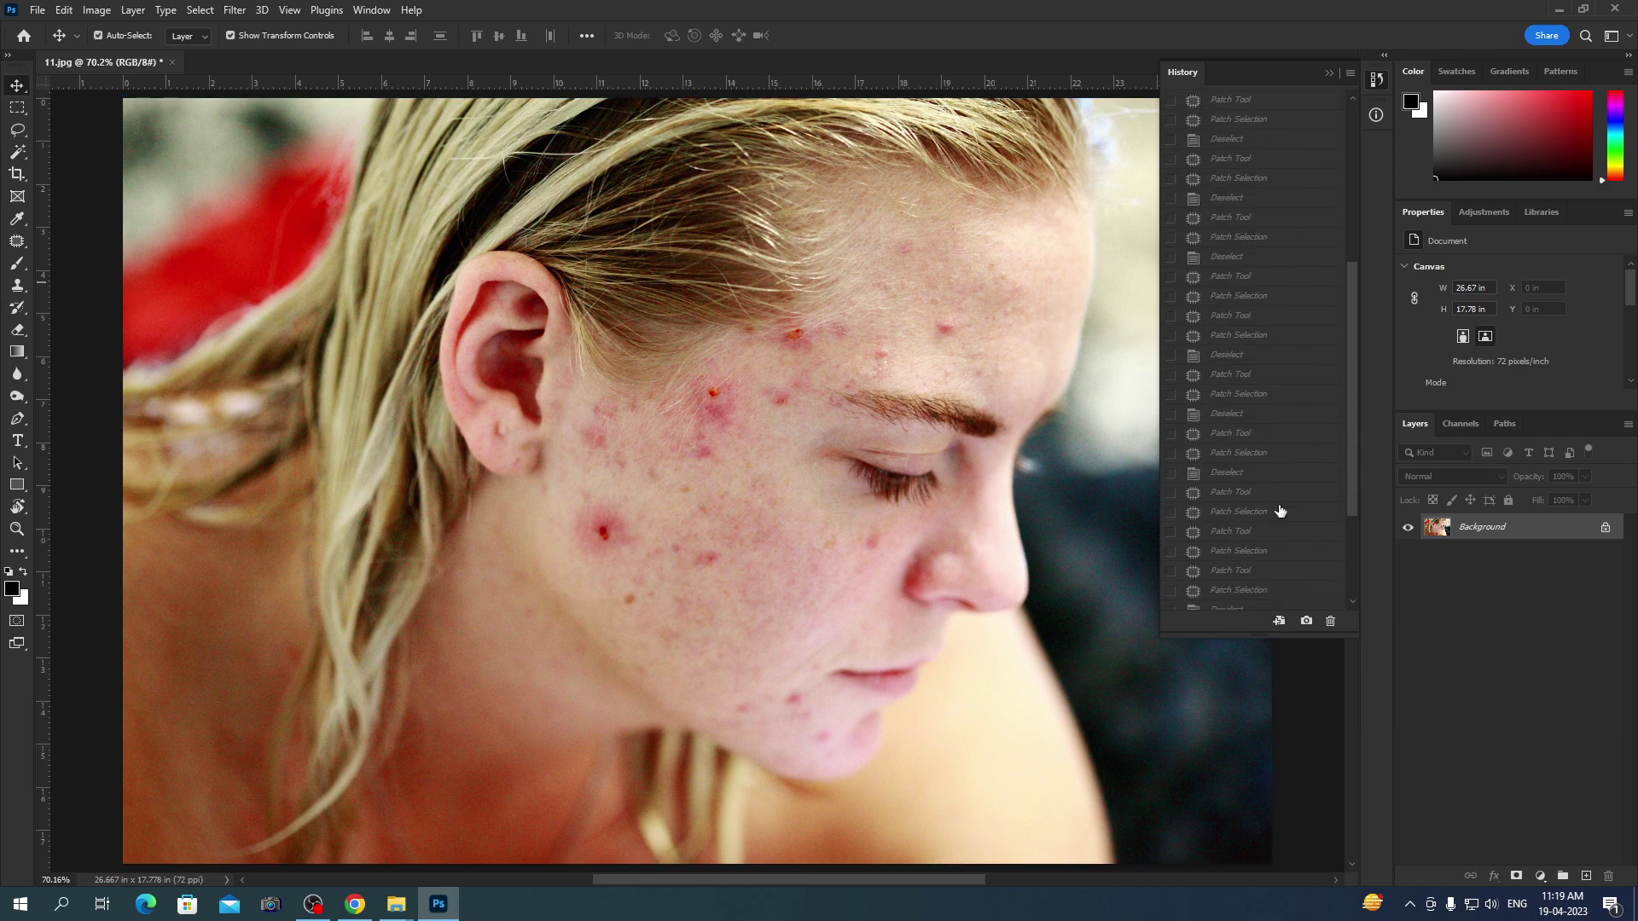
pyautogui.scroll(-5, 1271, 529)
pyautogui.click(1246, 602)
pyautogui.hotkey('ctrl', 'v')
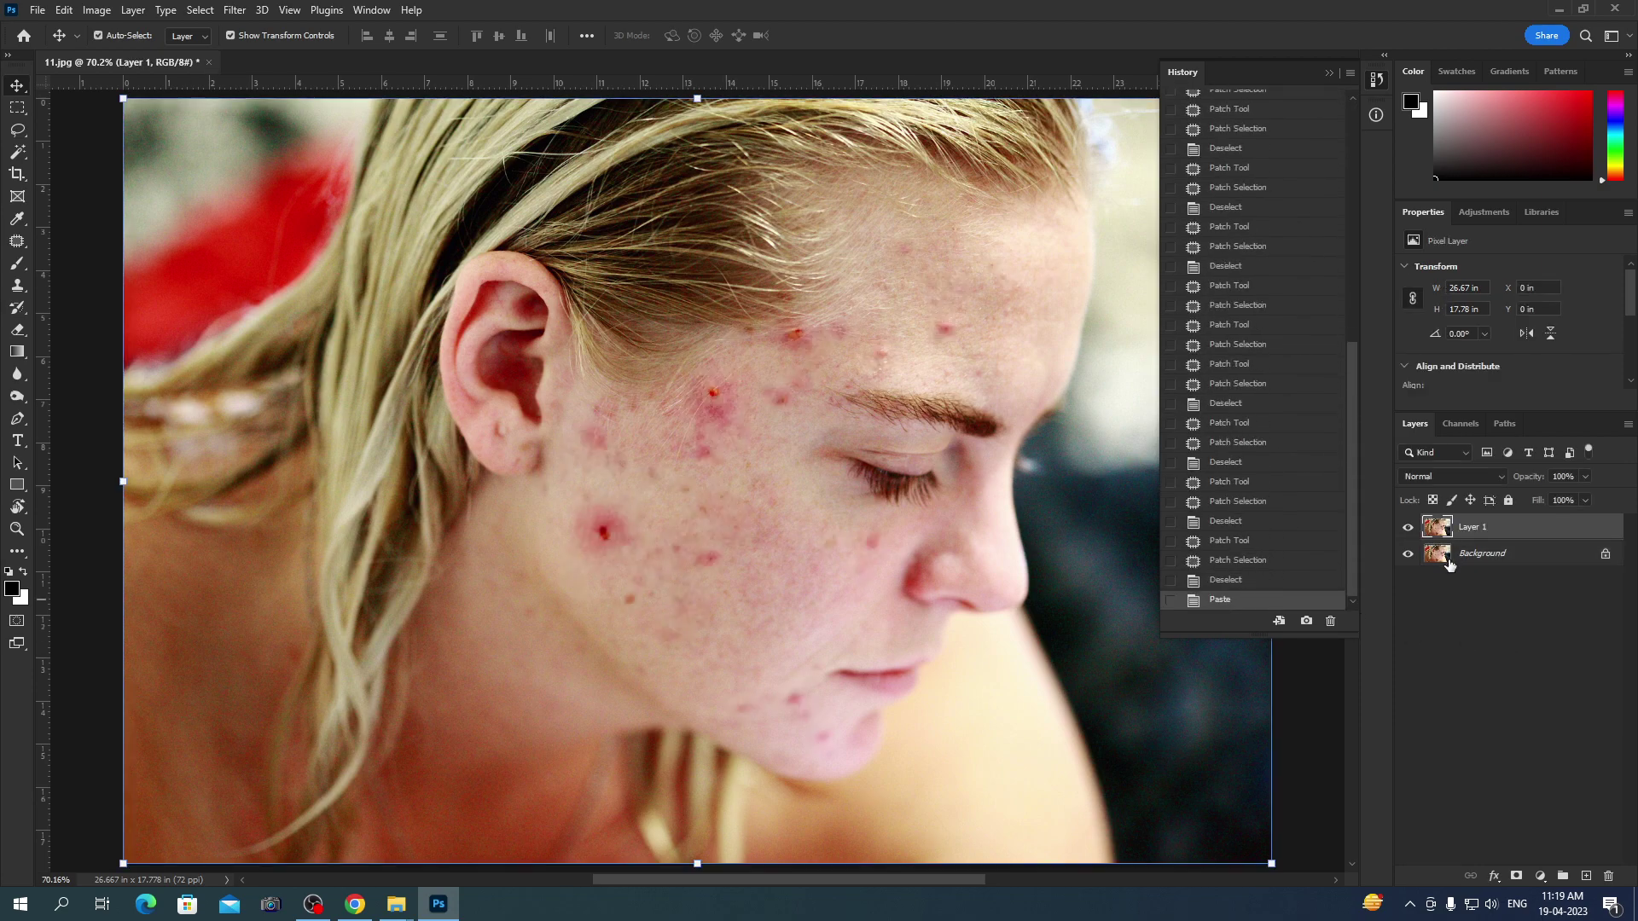
# Toggle Layer 1 on and off to compare before and after, leaving it hidden
pyautogui.click(1408, 528)
pyautogui.click(1409, 528)
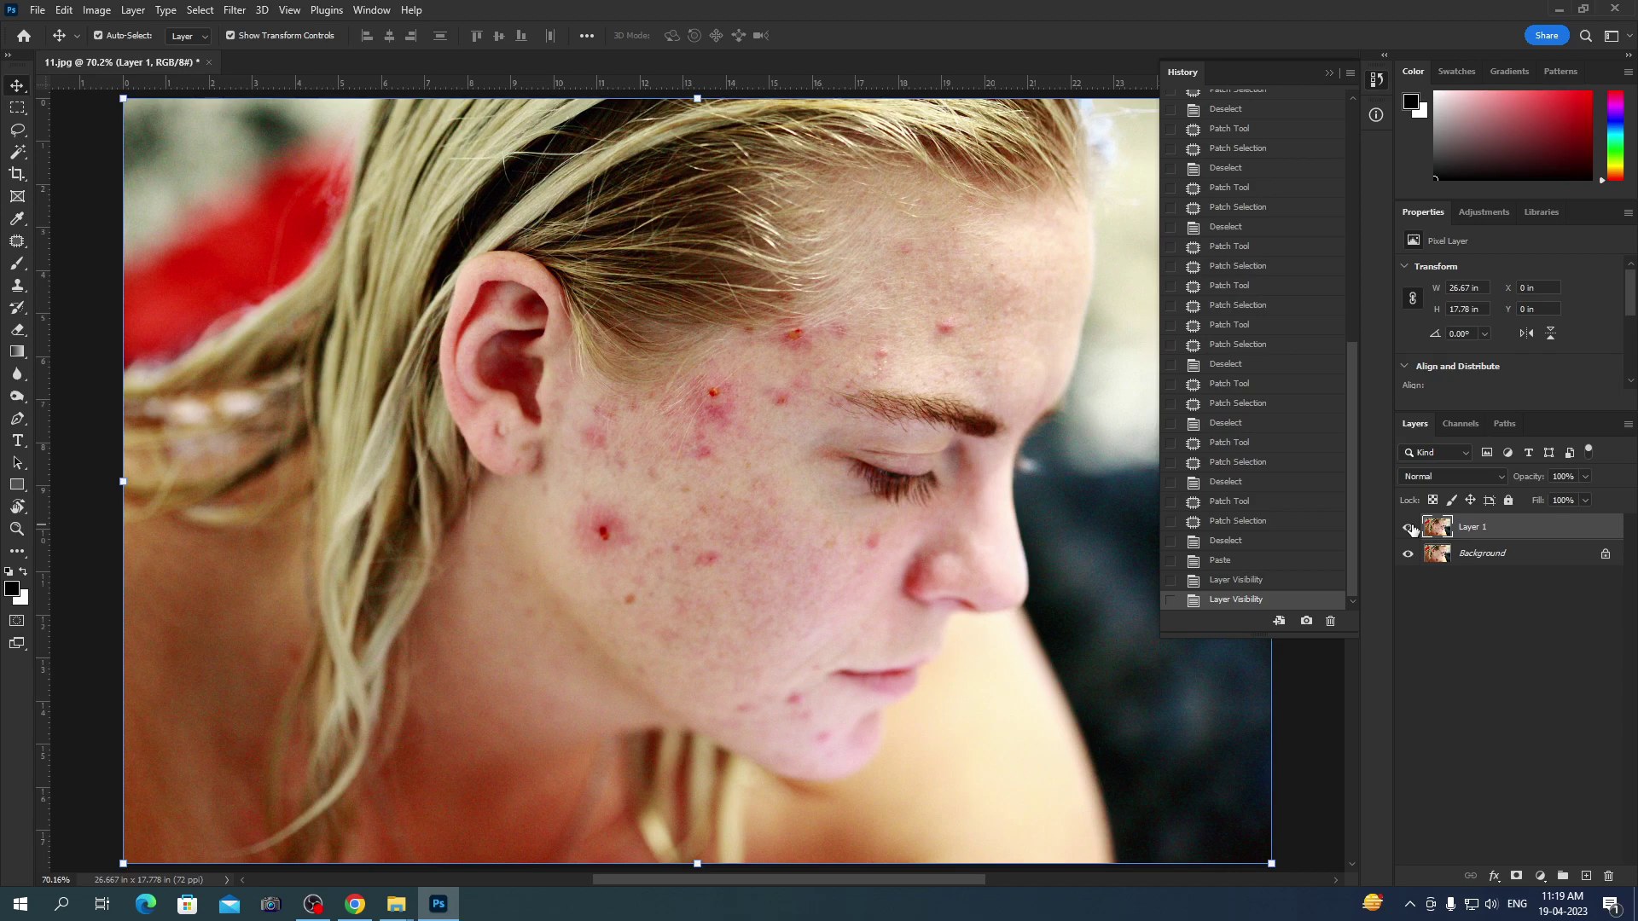
pyautogui.click(1408, 528)
pyautogui.click(1408, 529)
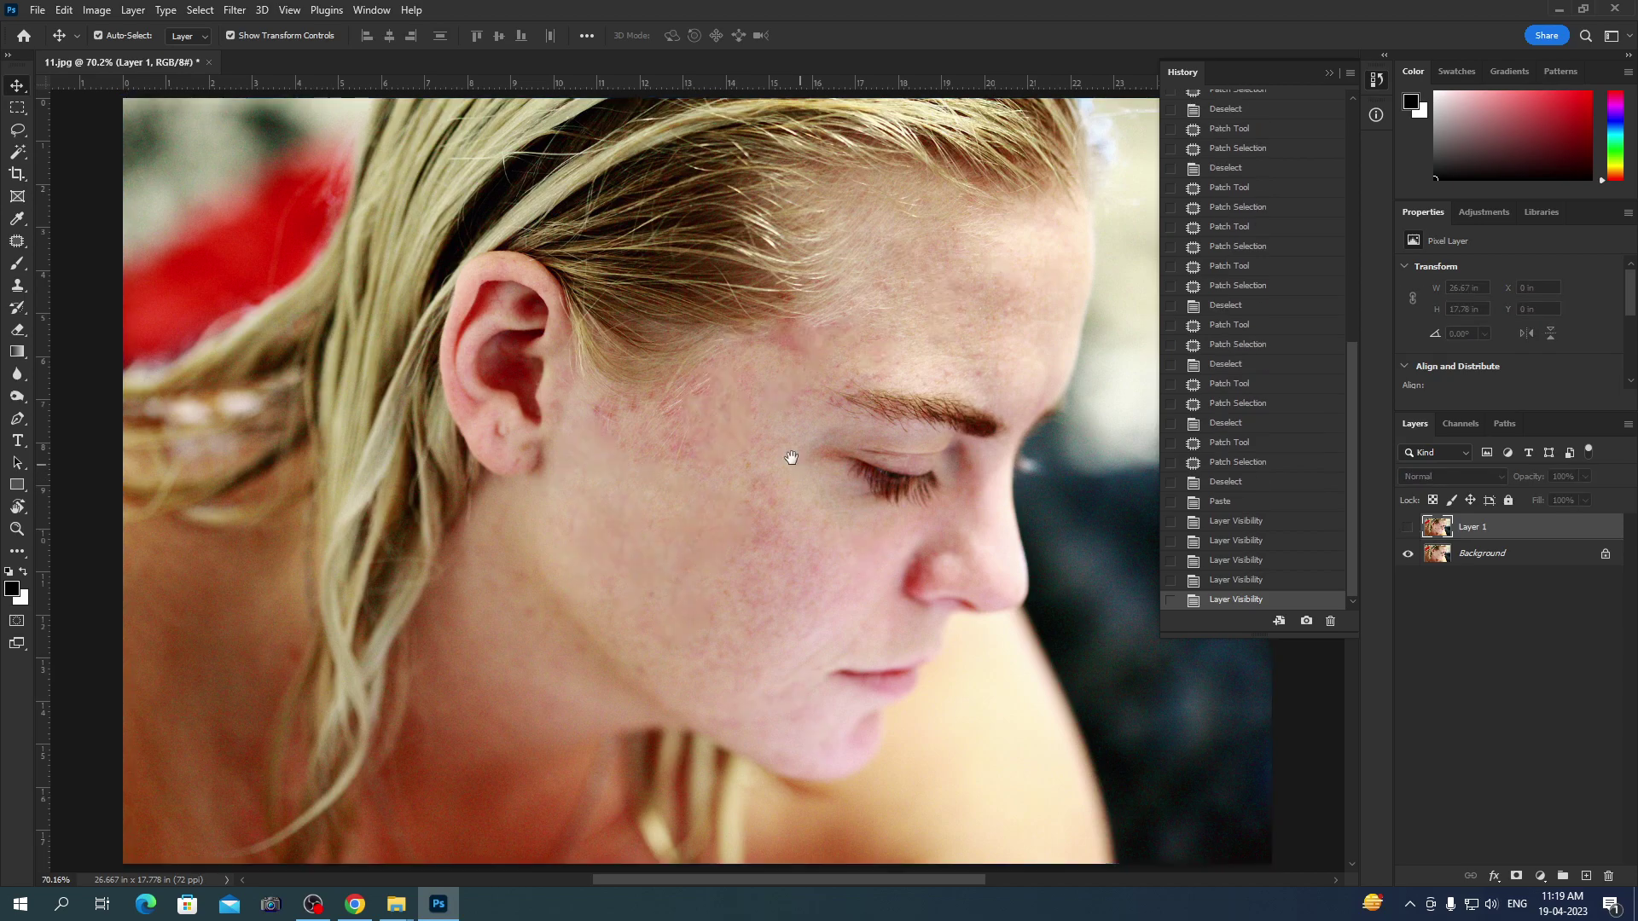
# Duplicate the Background layer and move Background copy above the hidden Layer 1
pyautogui.click(1489, 556)
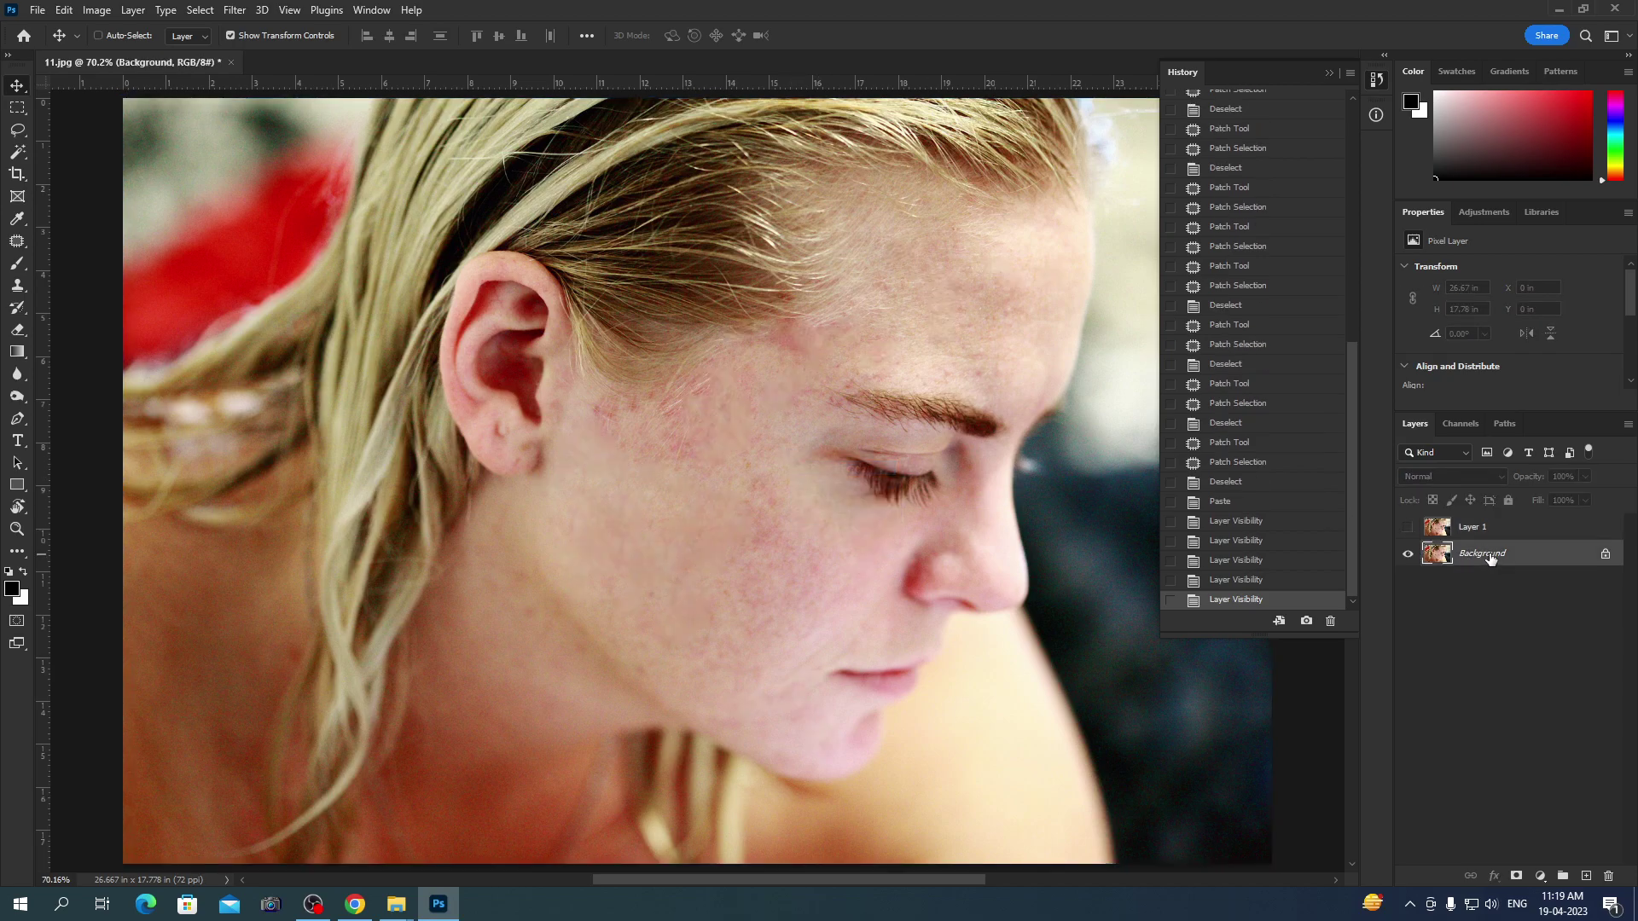
pyautogui.hotkey('ctrl', 'j')
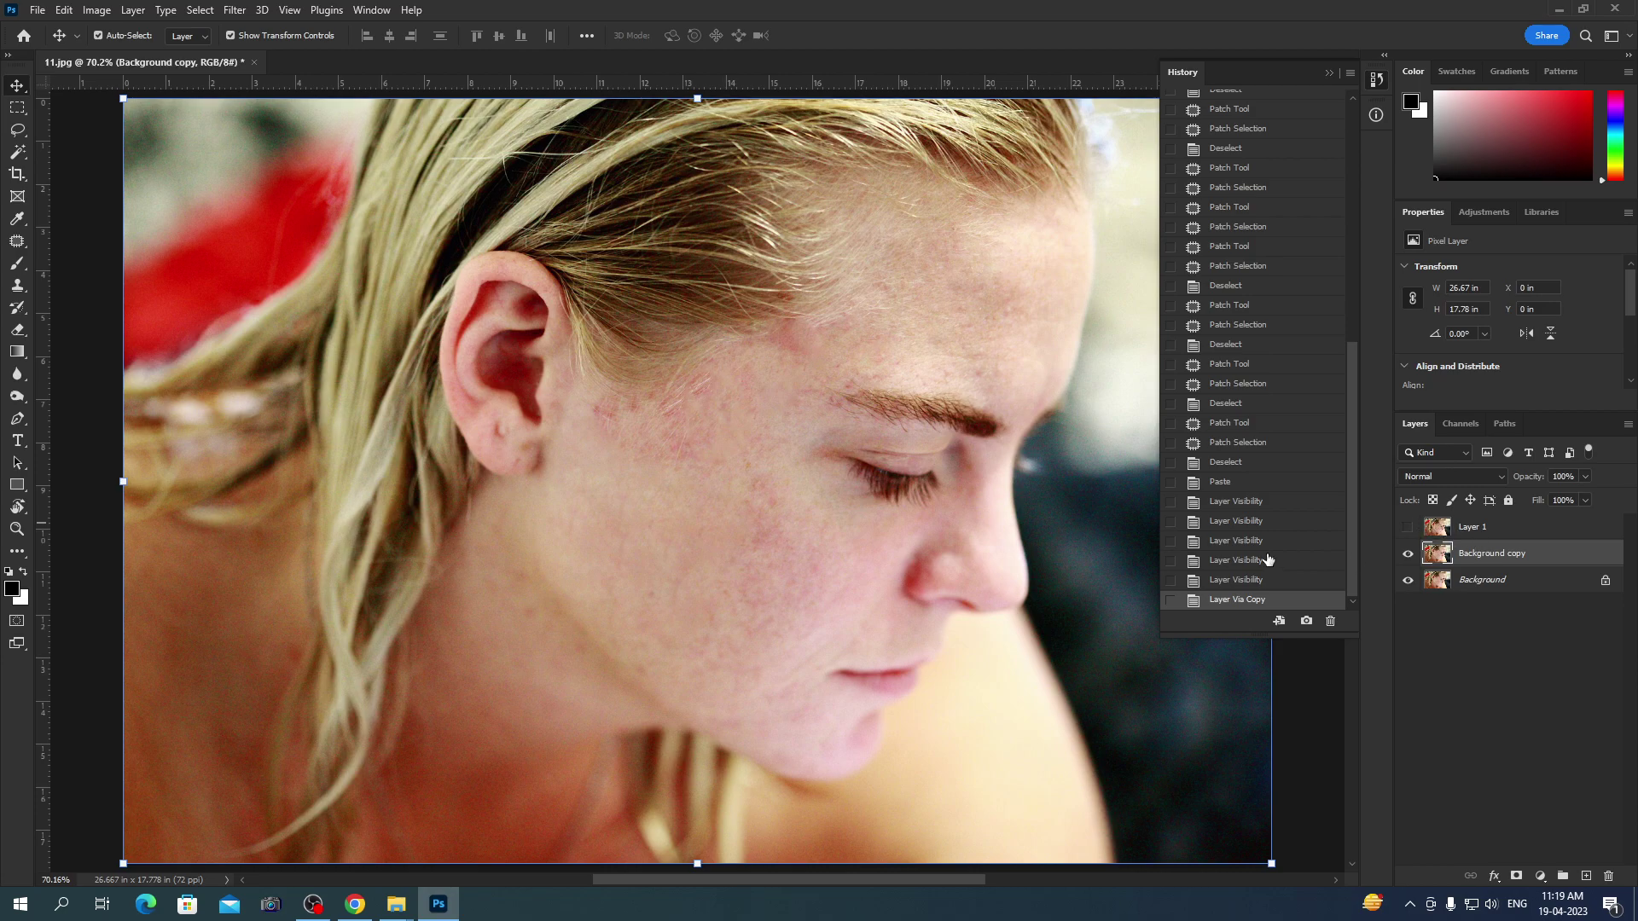
pyautogui.hotkey('ctrl', '0')
pyautogui.click(1408, 526)
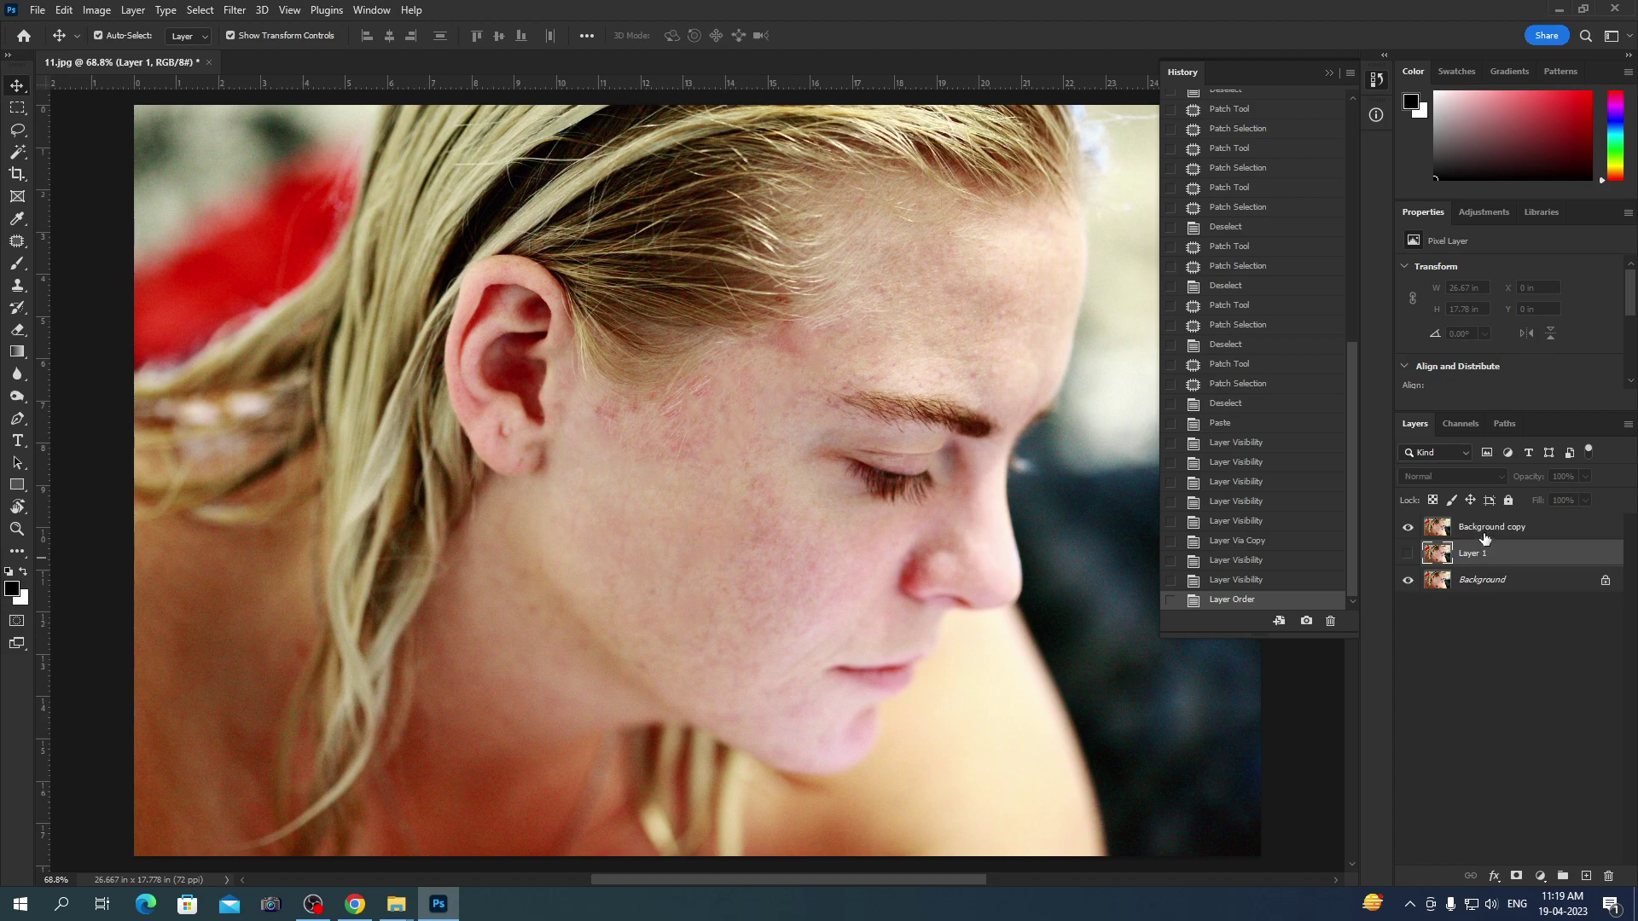
pyautogui.moveTo(1454, 553); pyautogui.dragTo(1450, 526)
pyautogui.click(1328, 76)
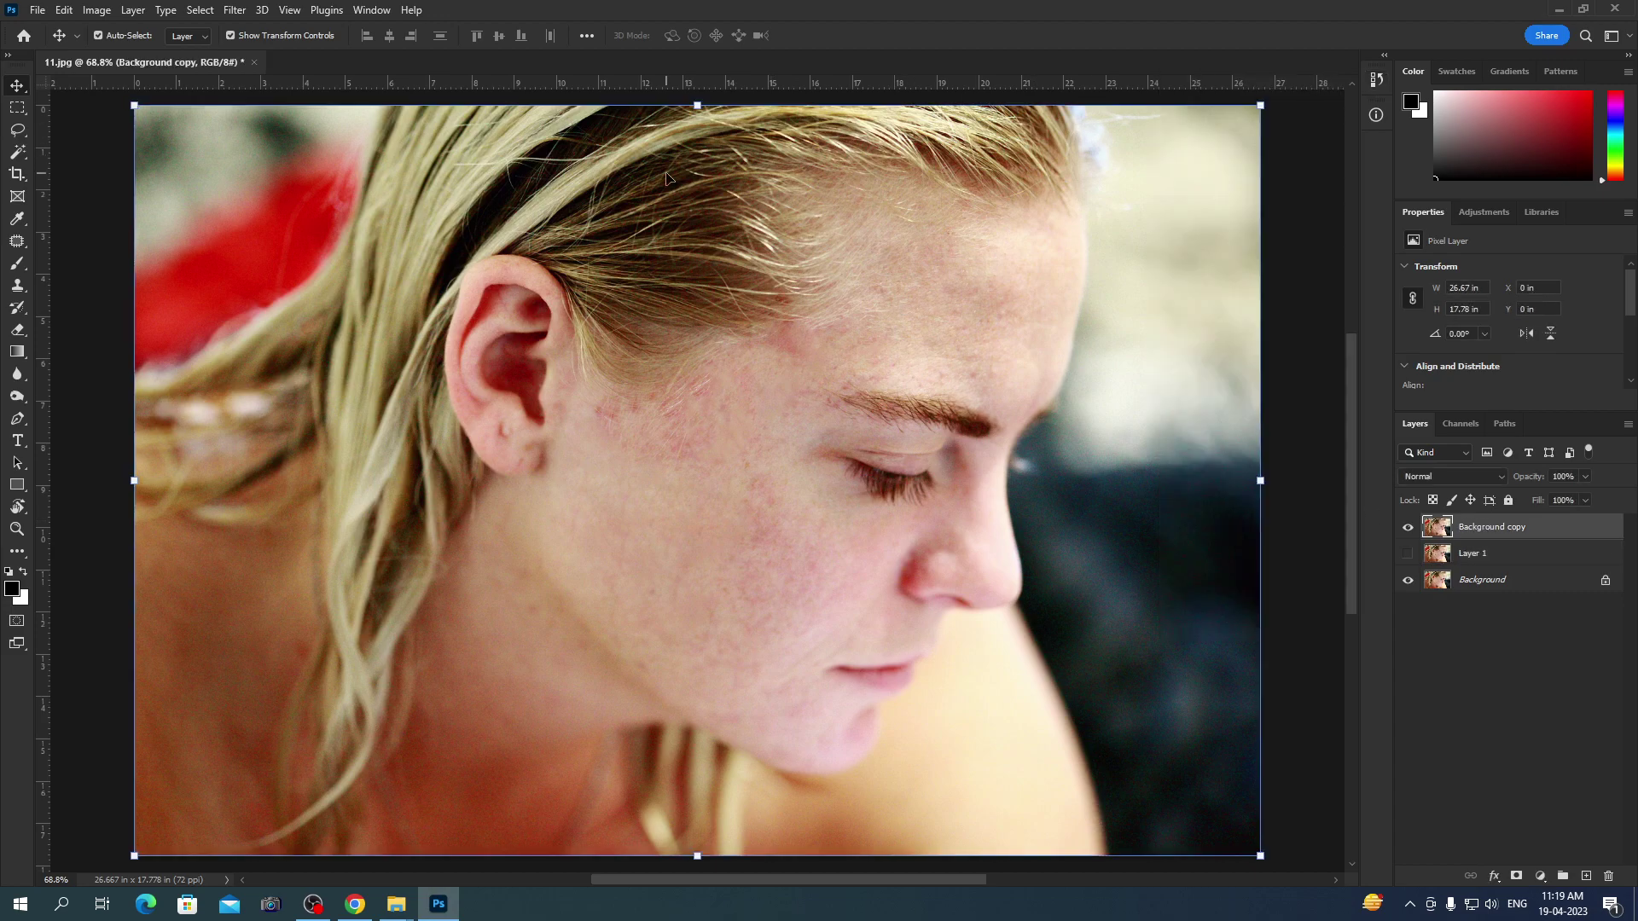
# Apply a Levels contrast boost to Background copy
pyautogui.hotkey('ctrl', 'l')
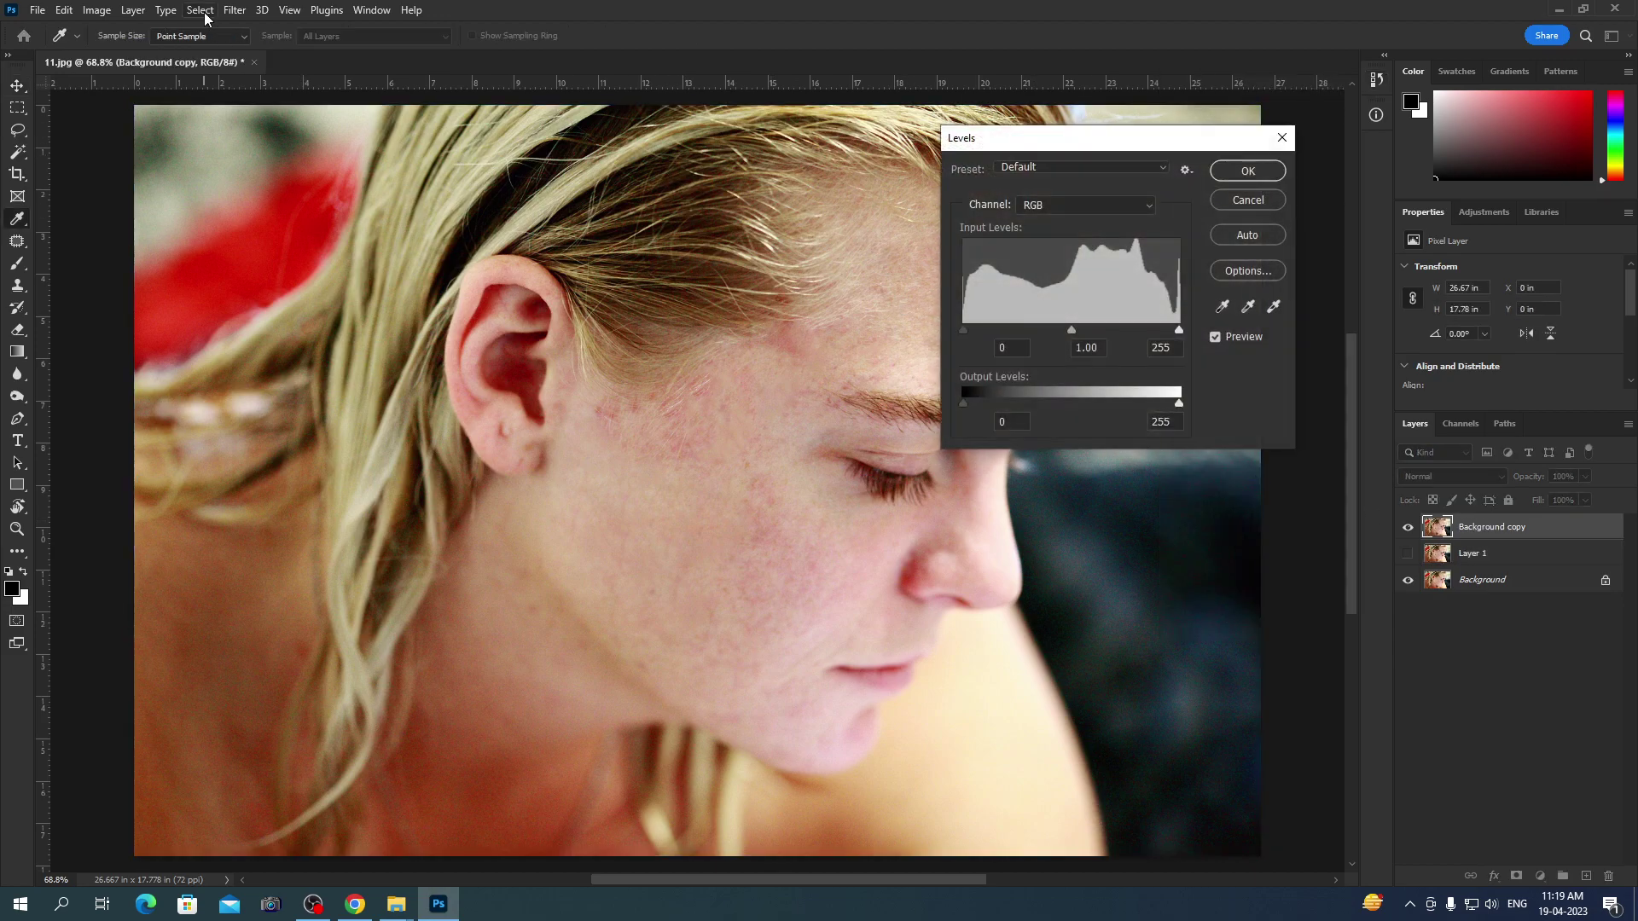
pyautogui.click(1254, 237)
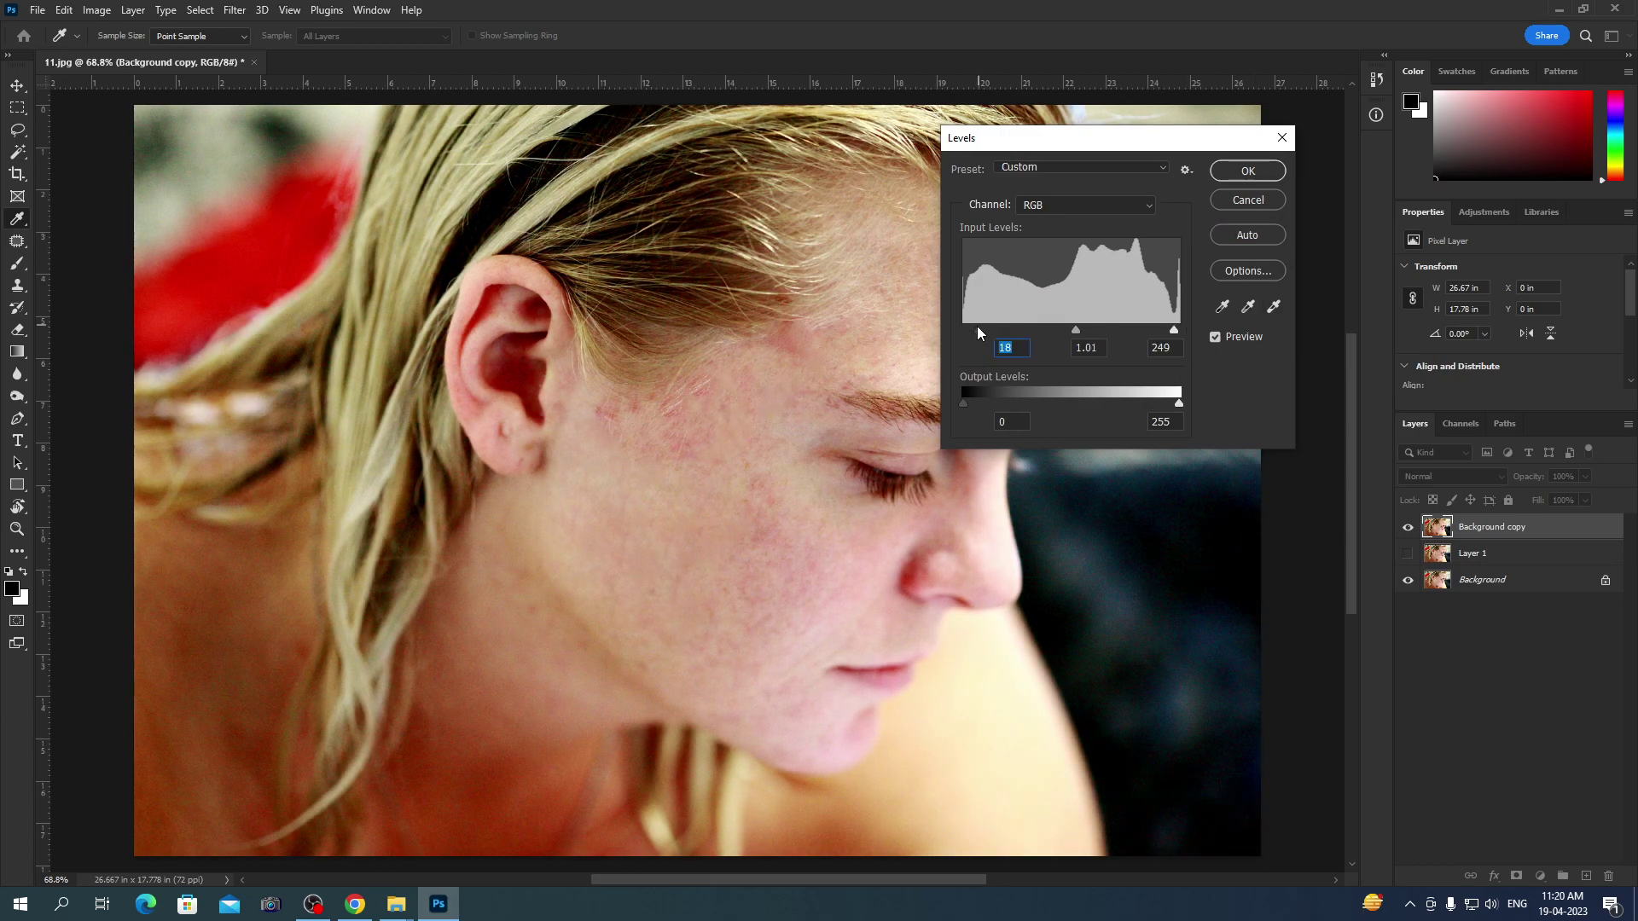
pyautogui.press('Return')
# Apply Imagenomic Portraiture 4 with Medium smoothing, then bring up Fade
pyautogui.click(235, 9)
pyautogui.moveTo(263, 416)
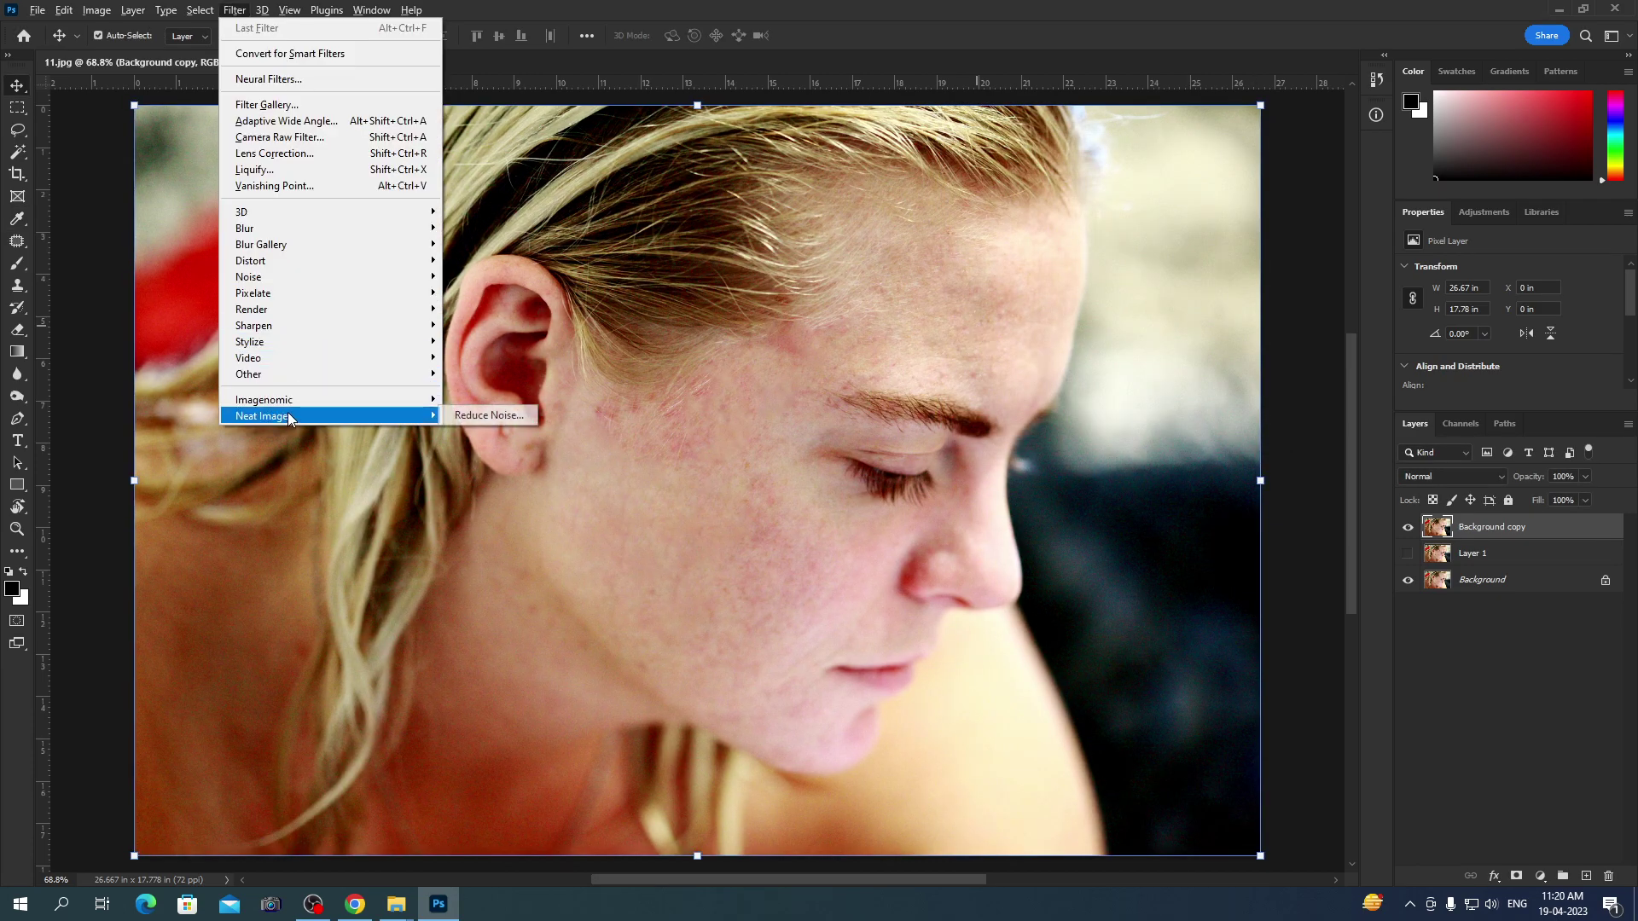
pyautogui.click(502, 417)
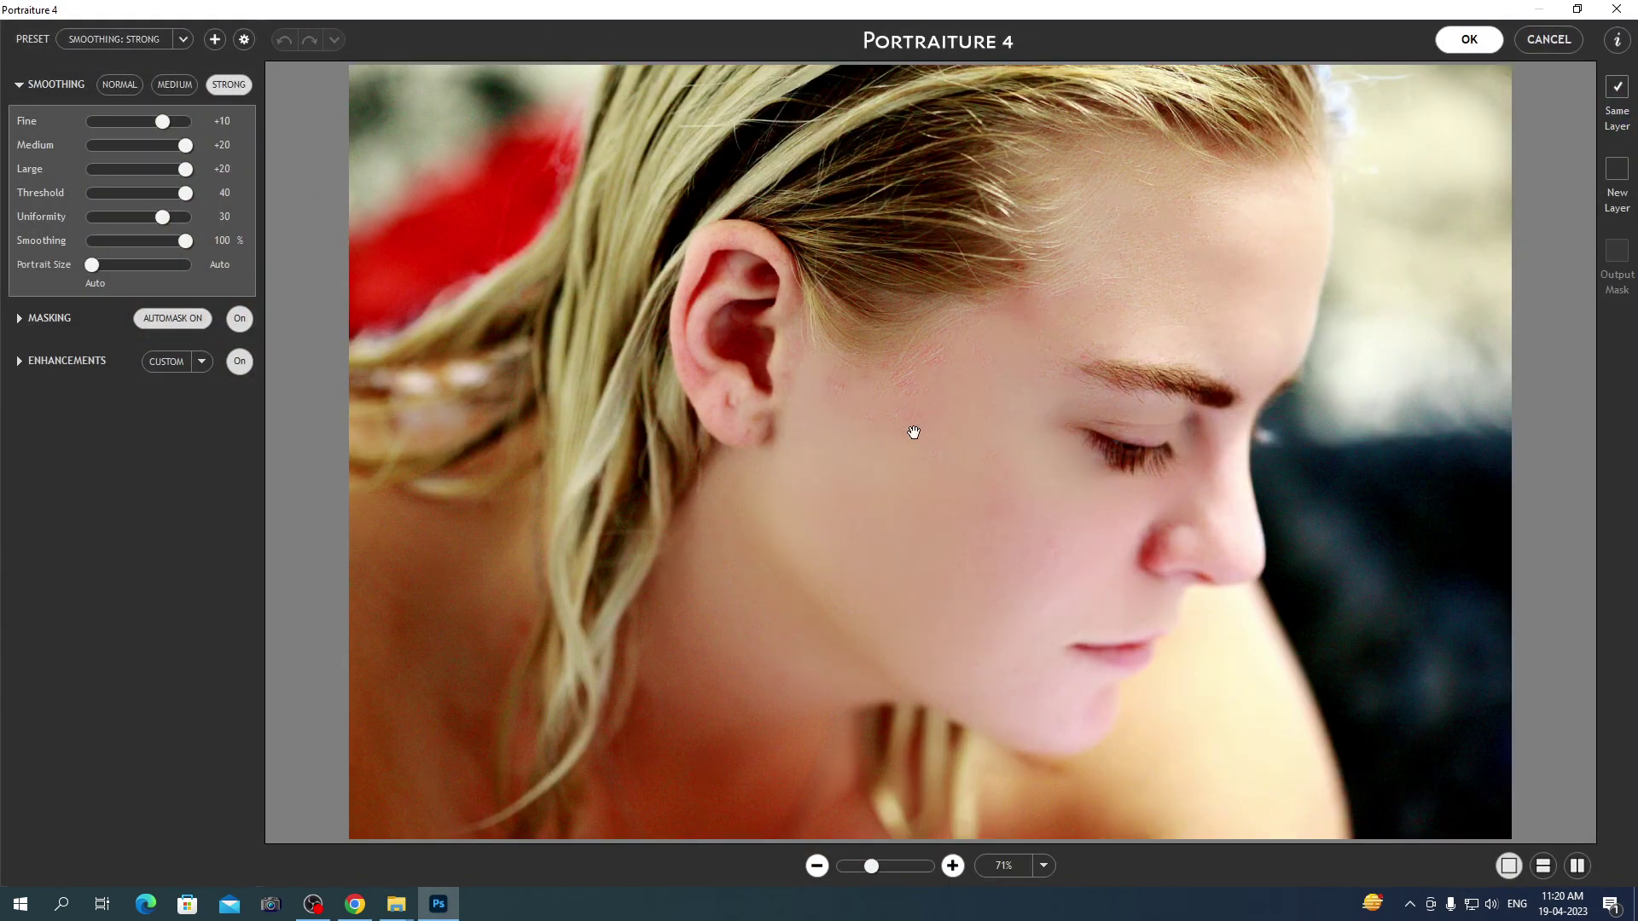
pyautogui.click(174, 84)
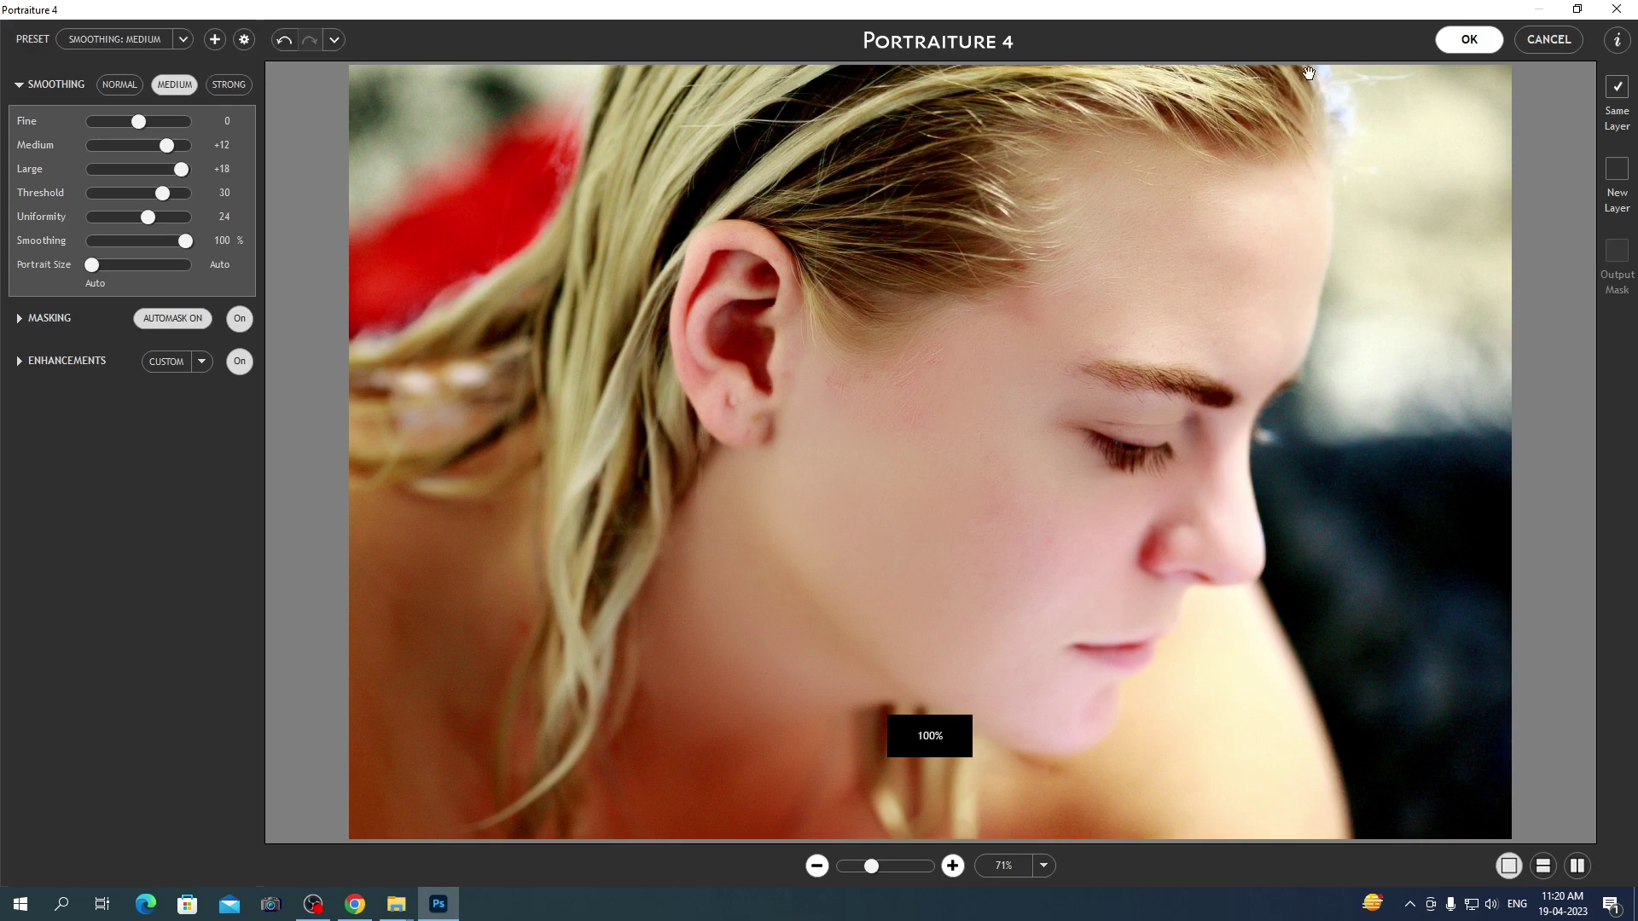
pyautogui.click(1469, 39)
pyautogui.hotkey('ctrl', 'shift', 'f')
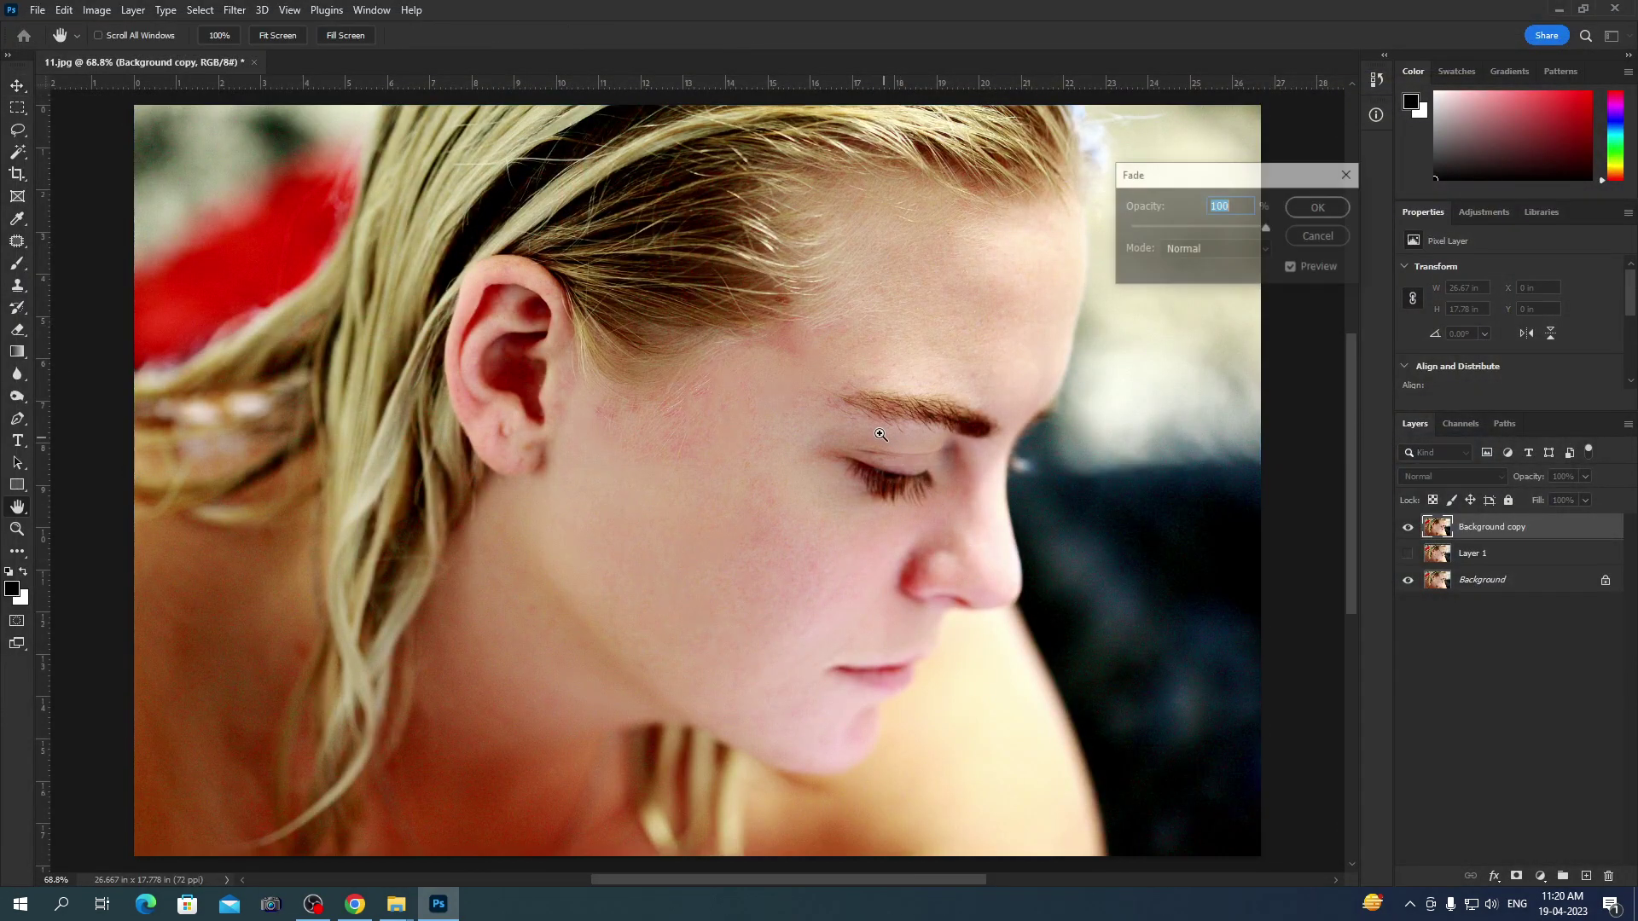
# Confirm the previous fade at full strength, apply Despeckle, and dismiss Dust & Scratches unchanged
pyautogui.click(1317, 211)
pyautogui.press('v')
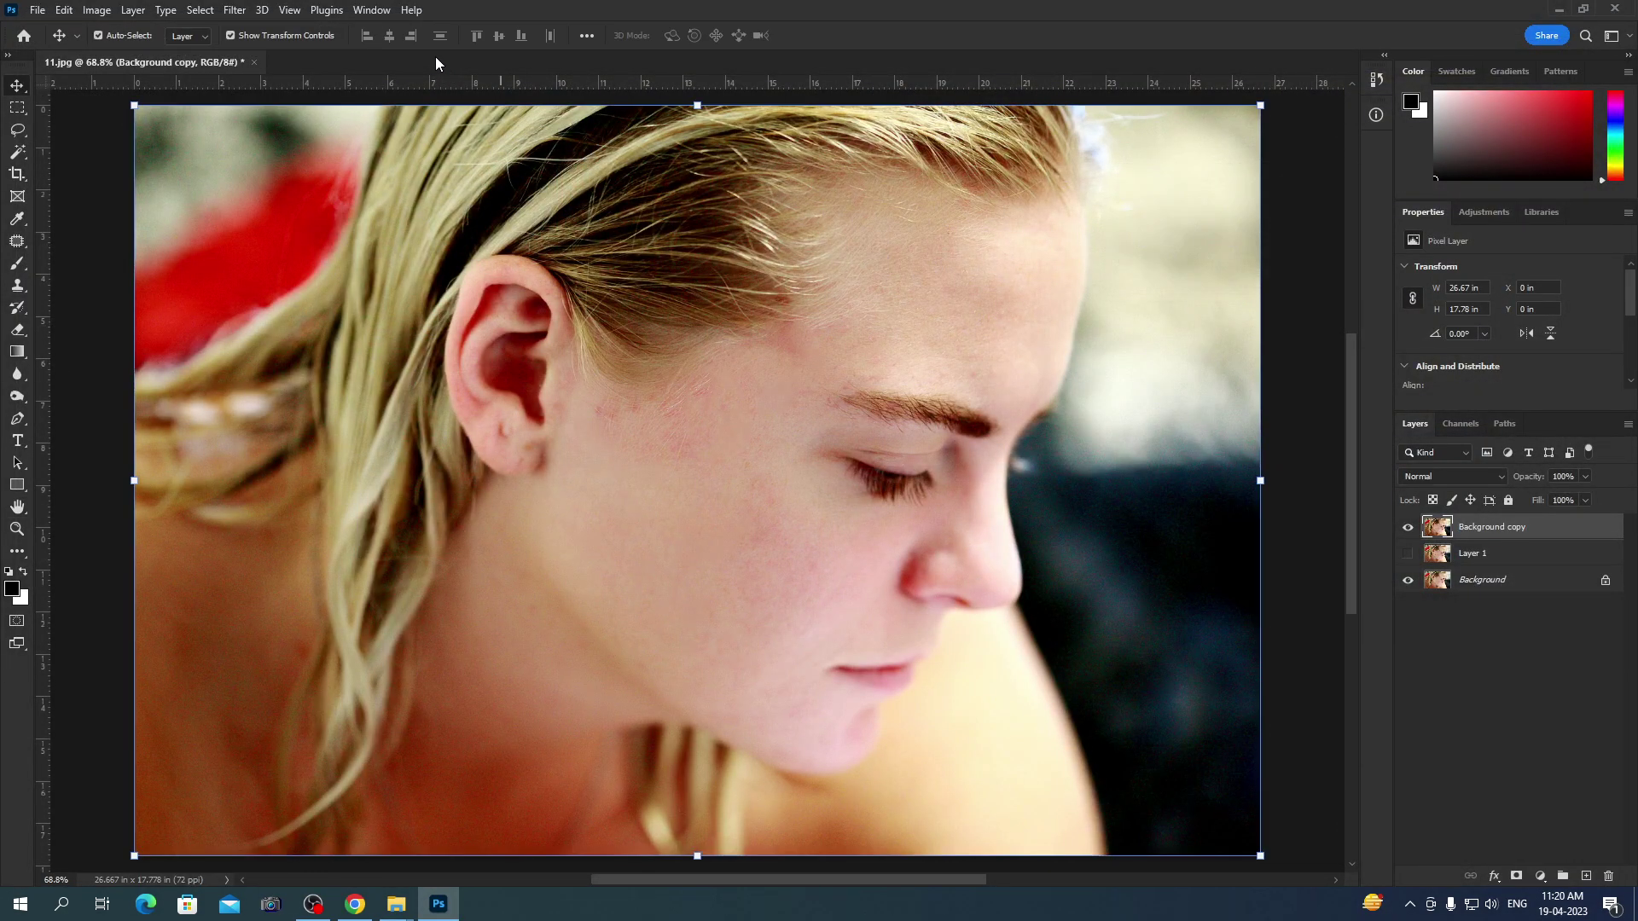
pyautogui.click(200, 9)
pyautogui.moveTo(274, 277)
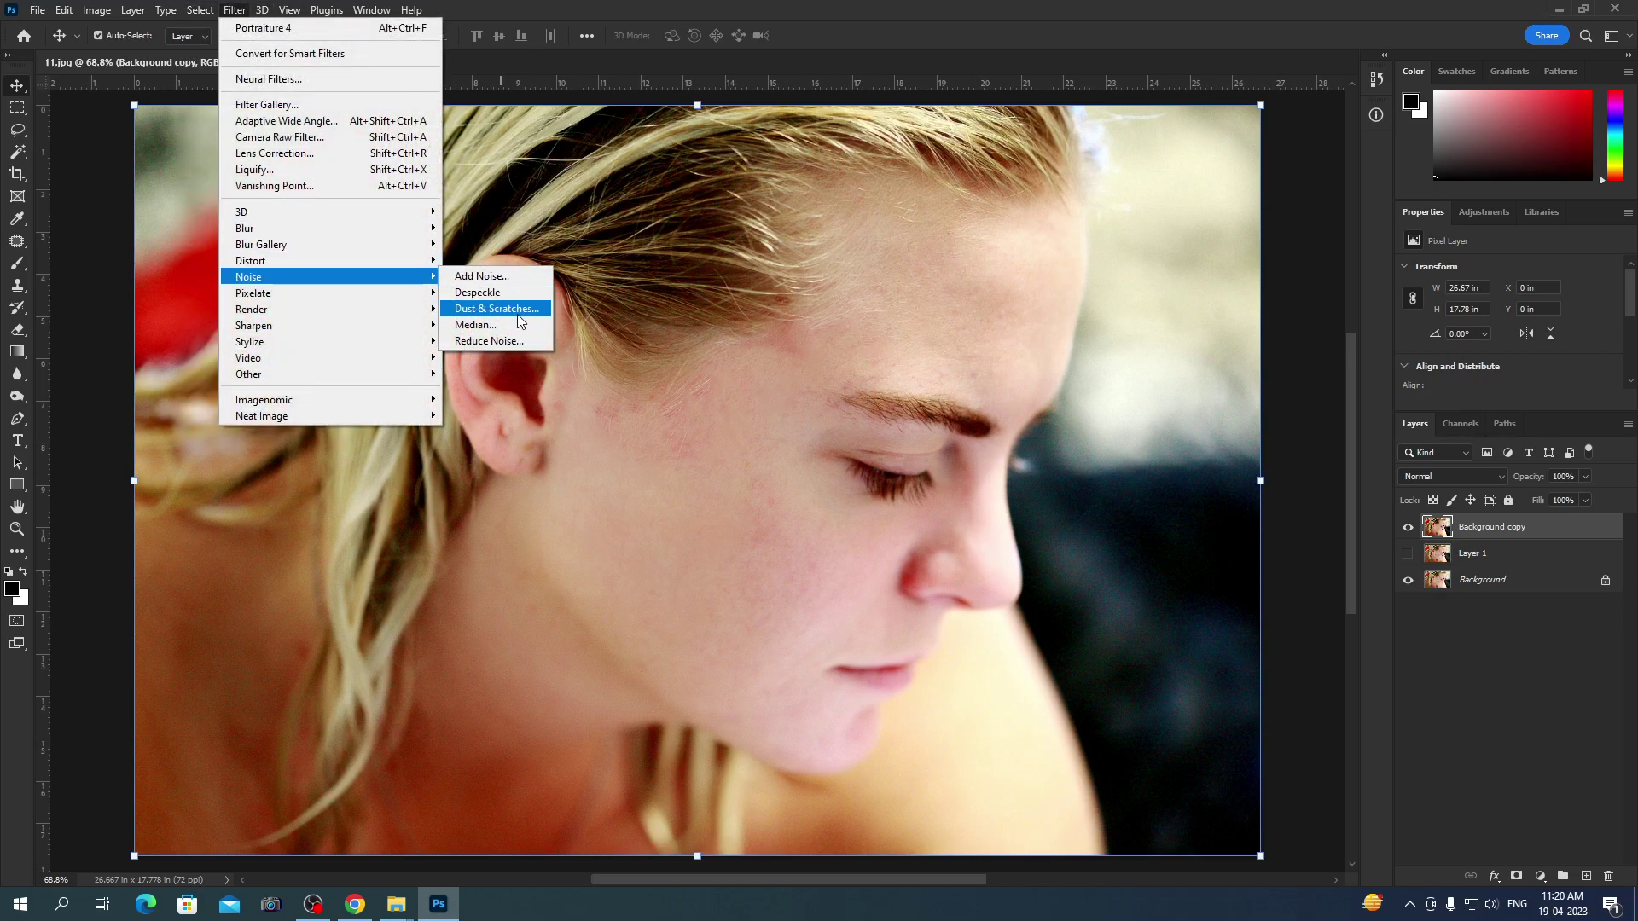
pyautogui.click(514, 296)
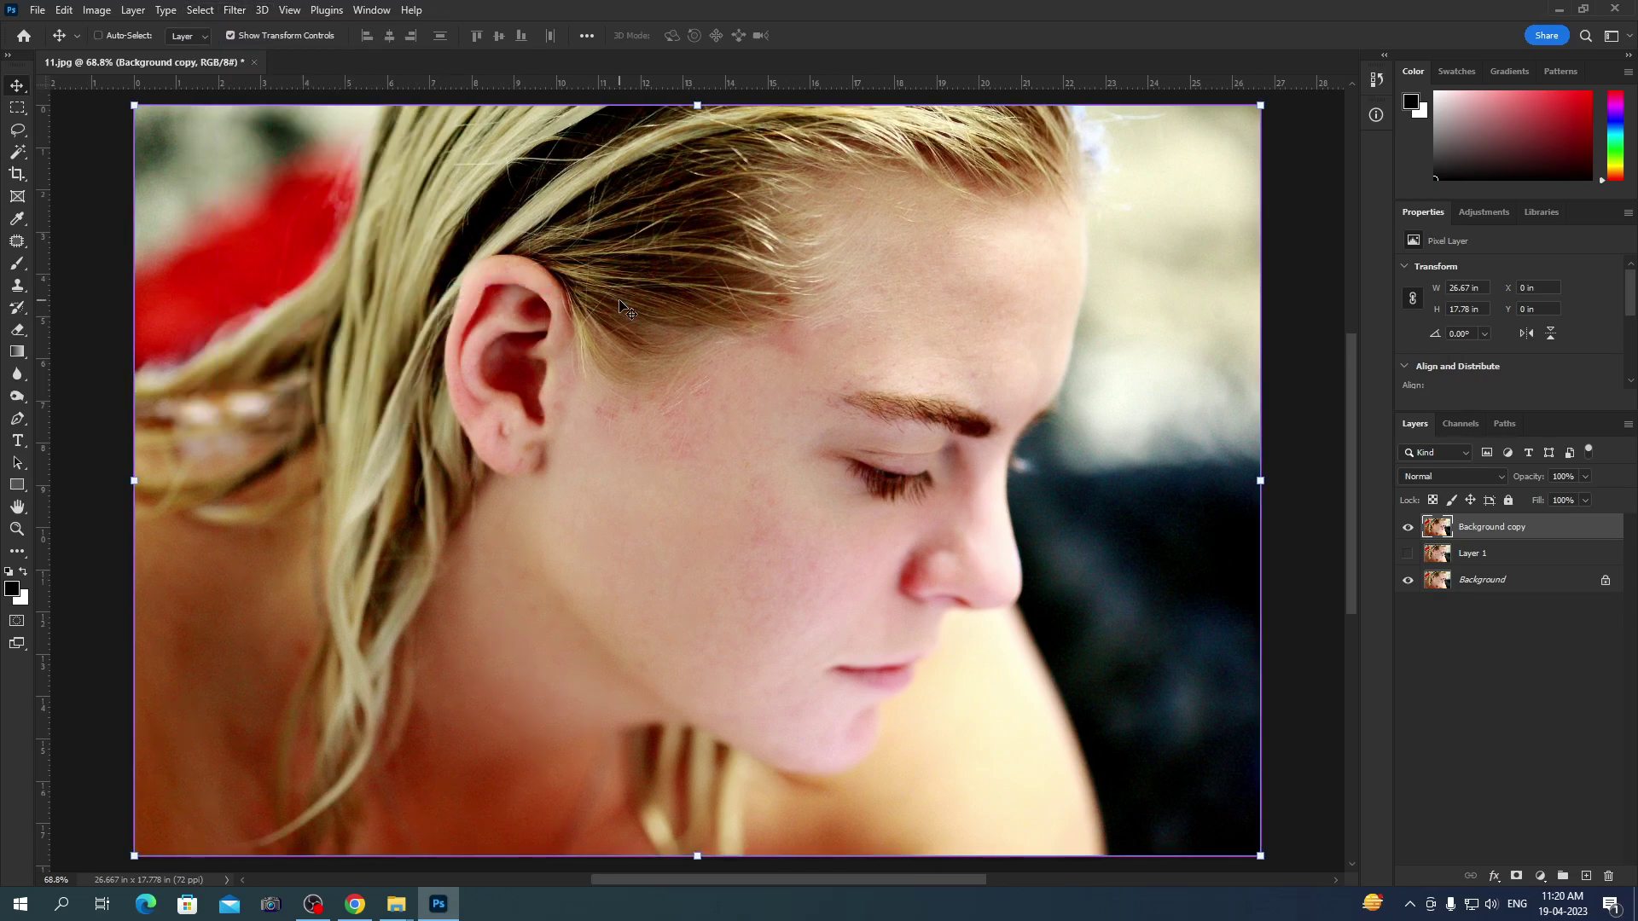
pyautogui.click(233, 9)
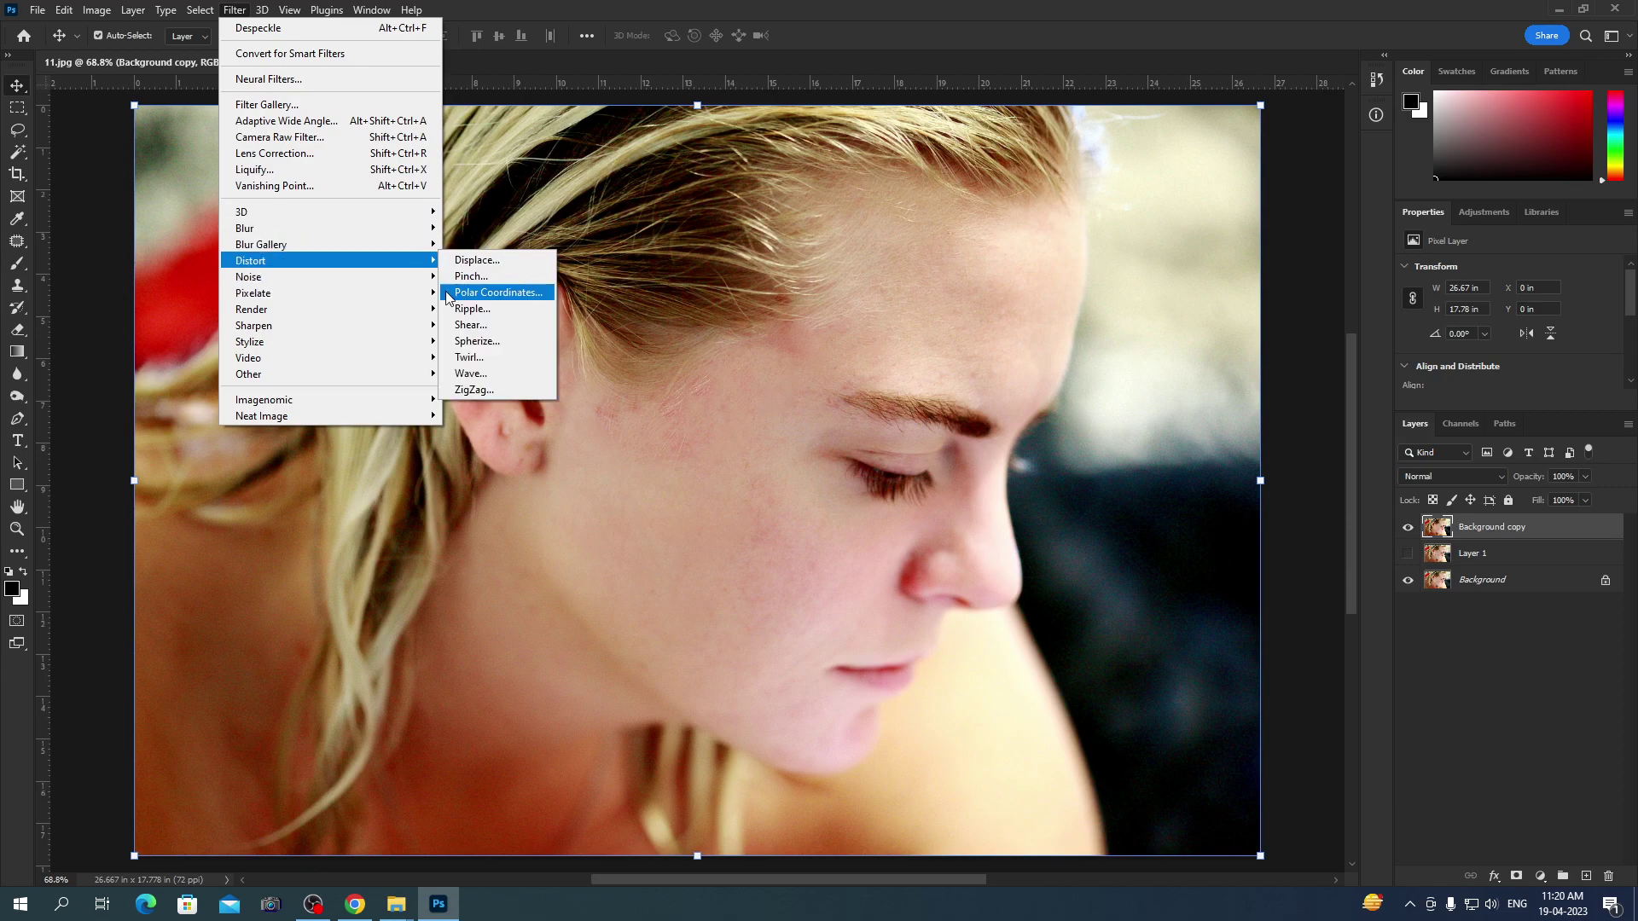
pyautogui.moveTo(248, 277)
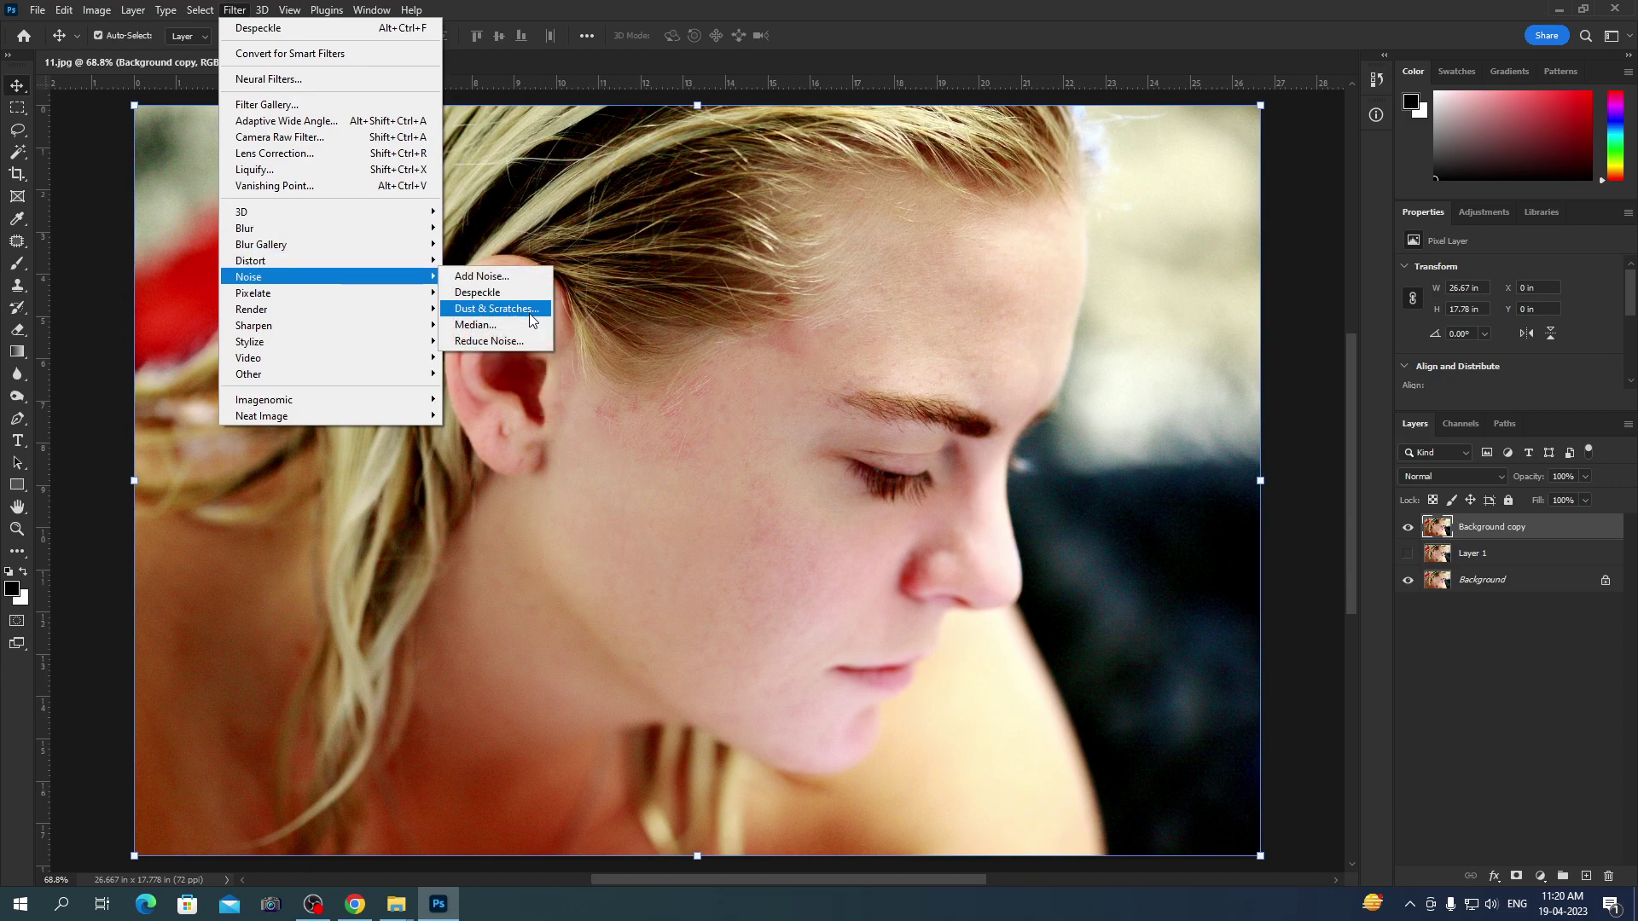
pyautogui.click(495, 309)
pyautogui.press('Return')
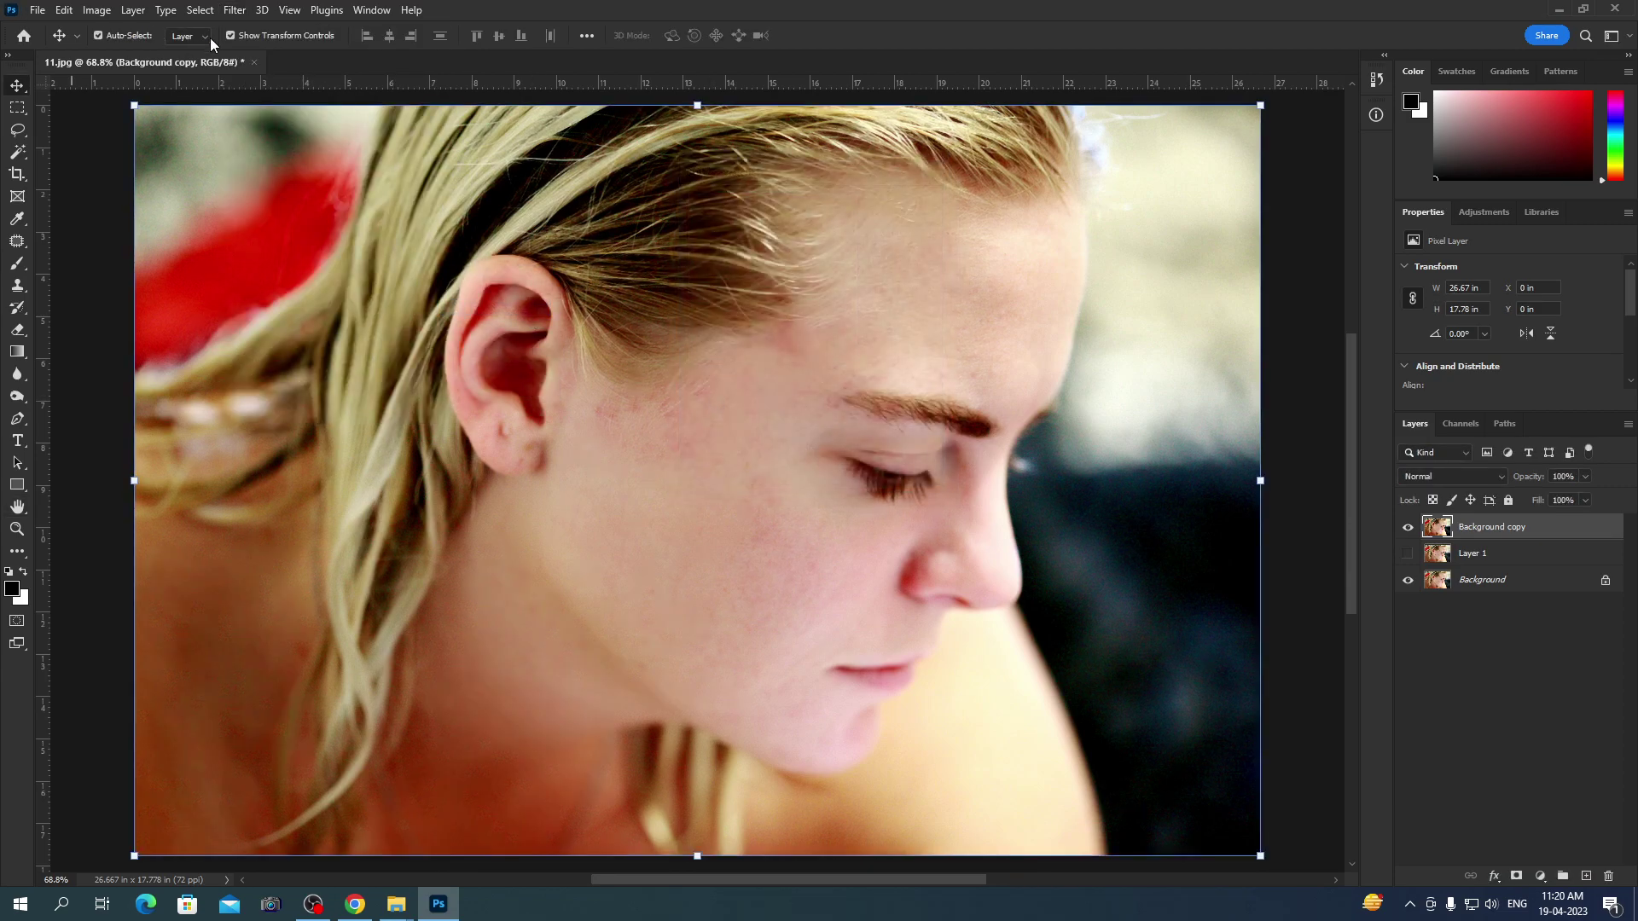
# Apply a second Portraiture 4 pass at Normal strength and fade it at 100%
pyautogui.click(234, 9)
pyautogui.moveTo(263, 399)
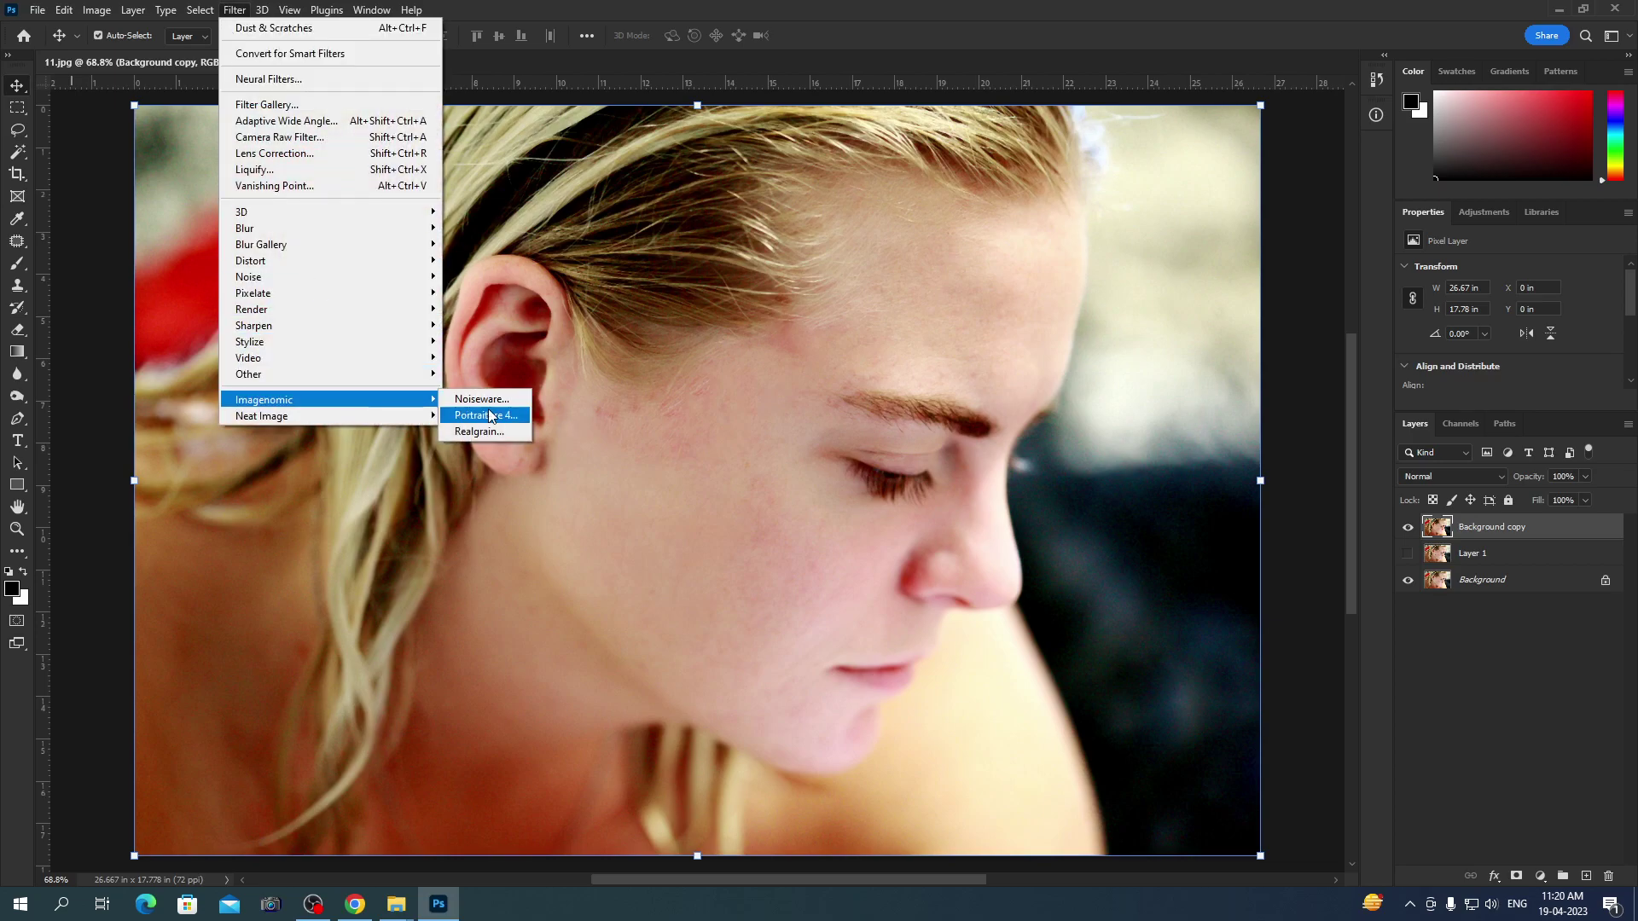
pyautogui.click(489, 416)
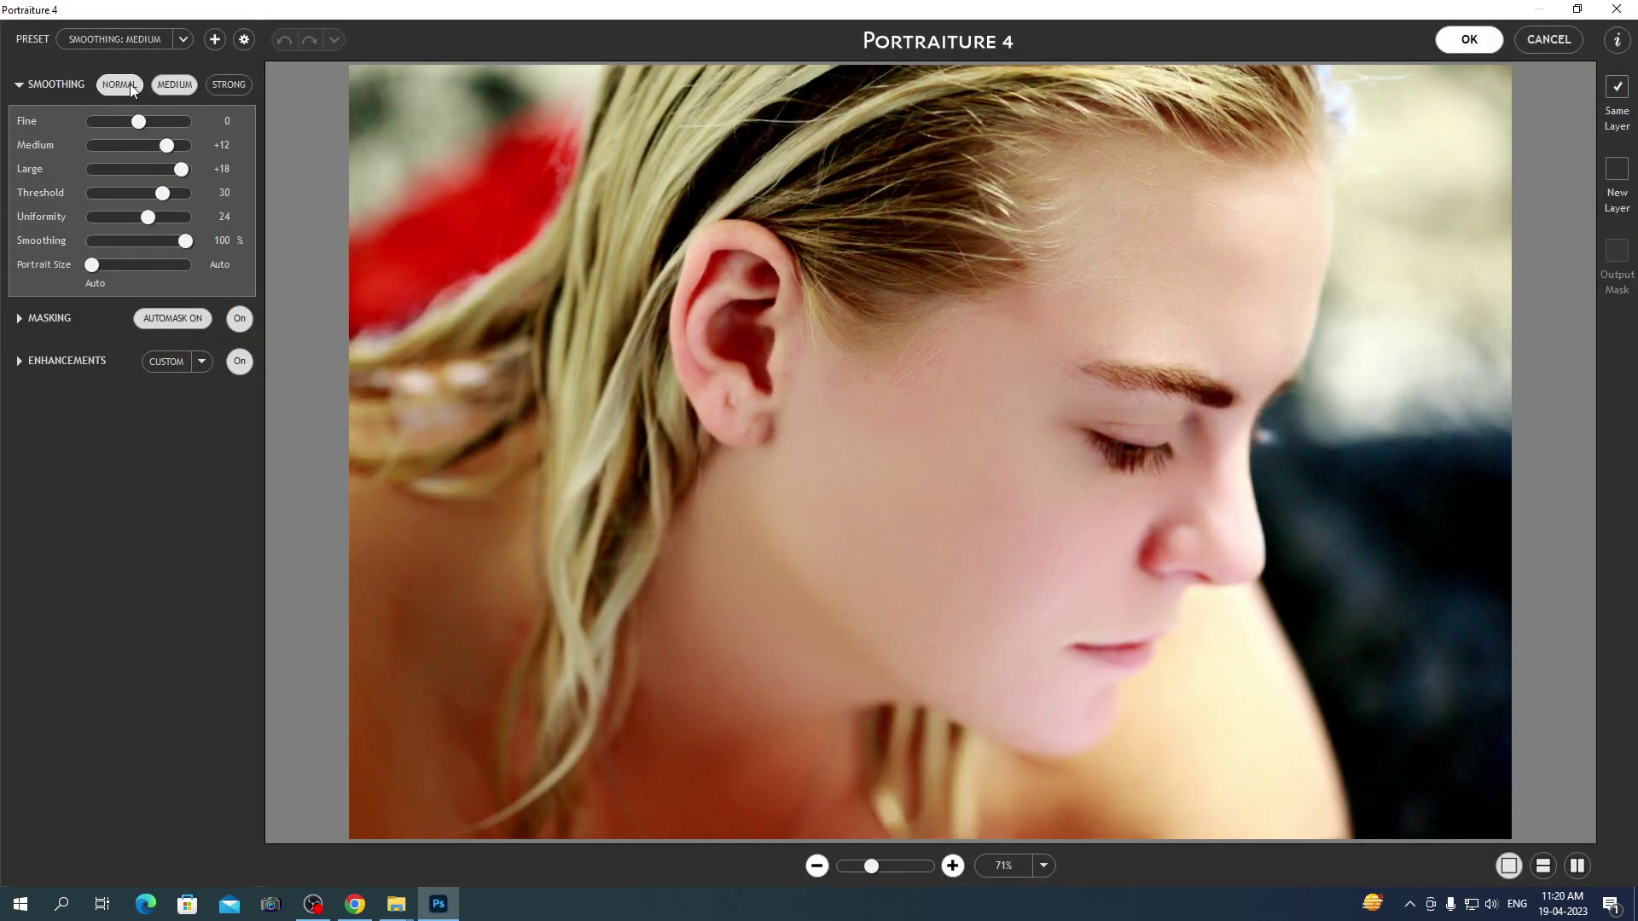
pyautogui.click(120, 85)
pyautogui.click(1469, 39)
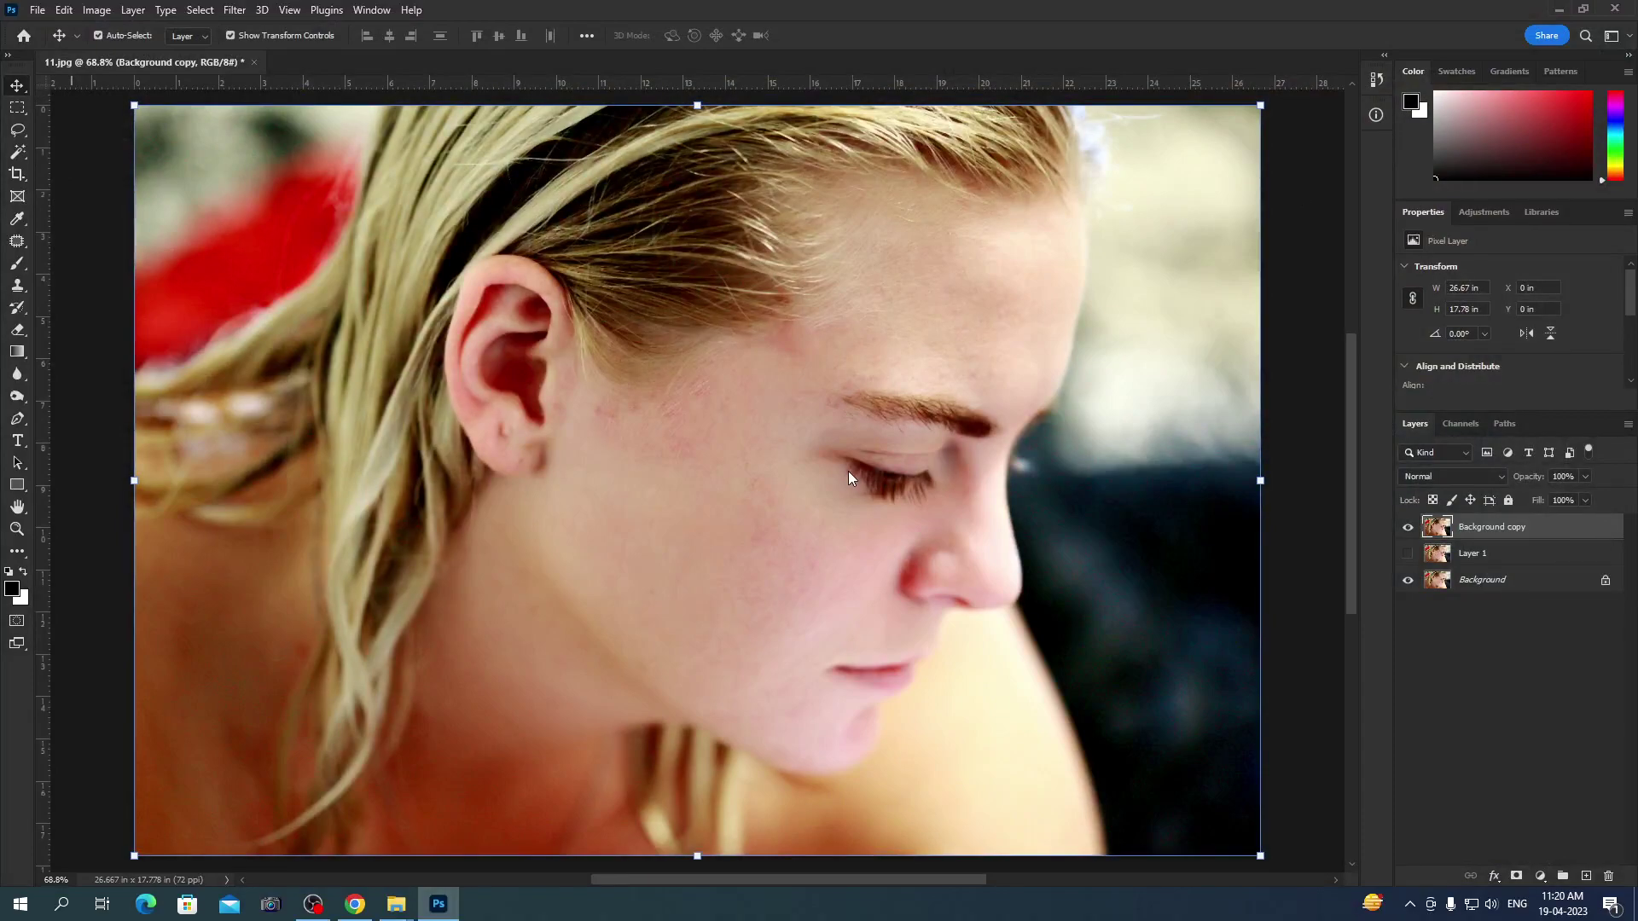
pyautogui.hotkey('ctrl', 'shift', 'f')
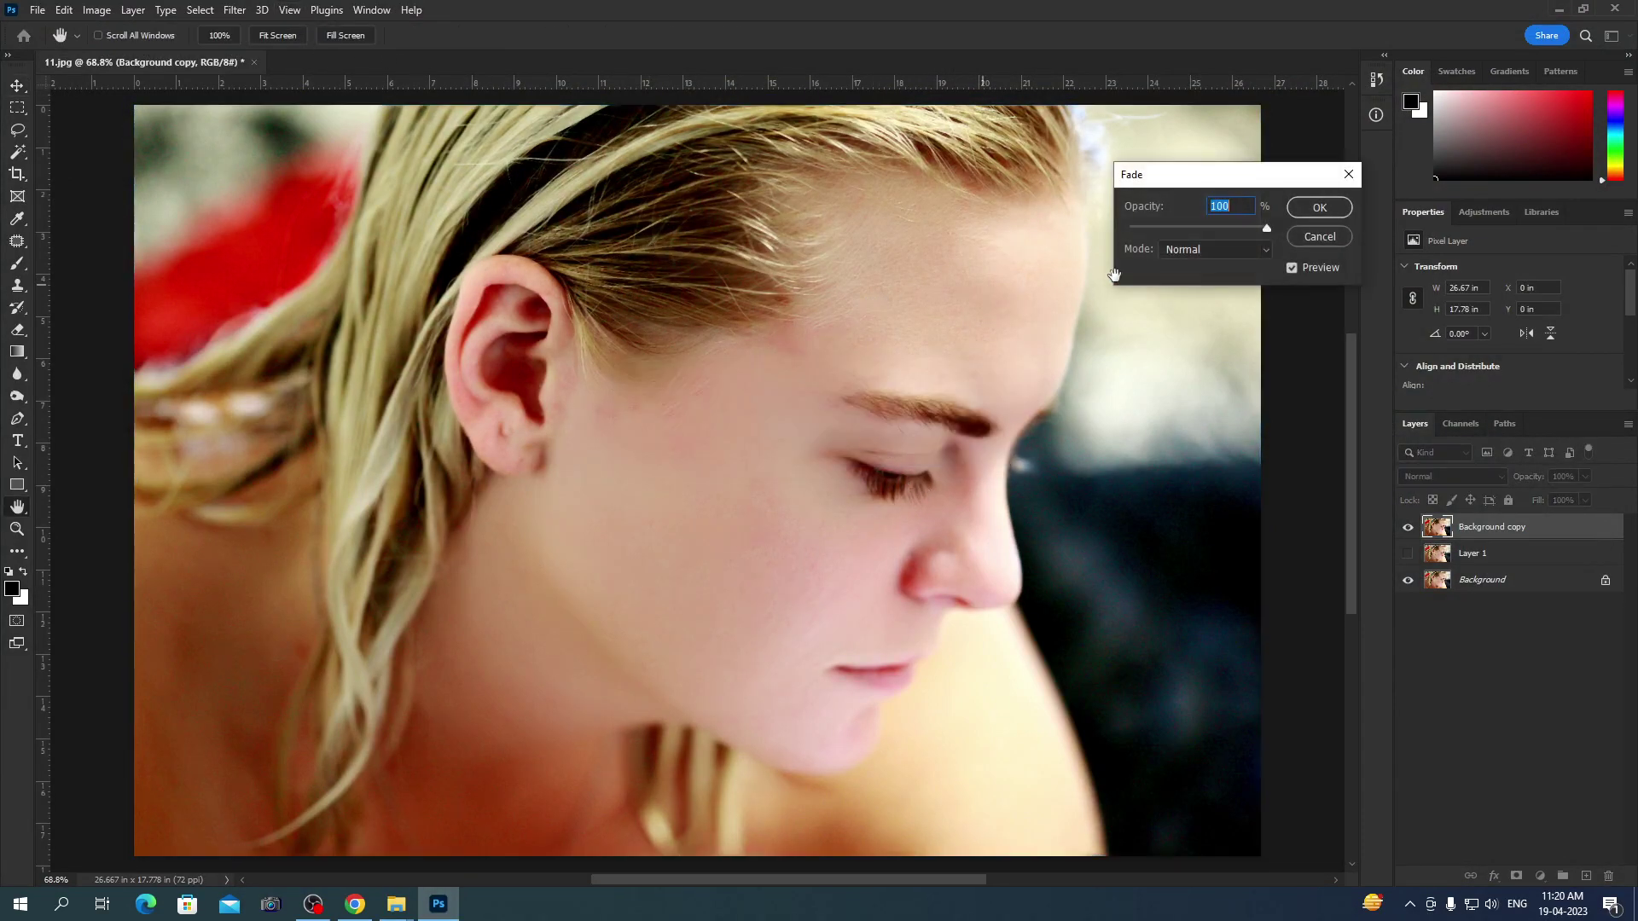
pyautogui.click(1319, 207)
# Apply Neat Image Reduce Noise using a cheek-and-chin preview area, then confirm the fade at full strength
pyautogui.click(234, 9)
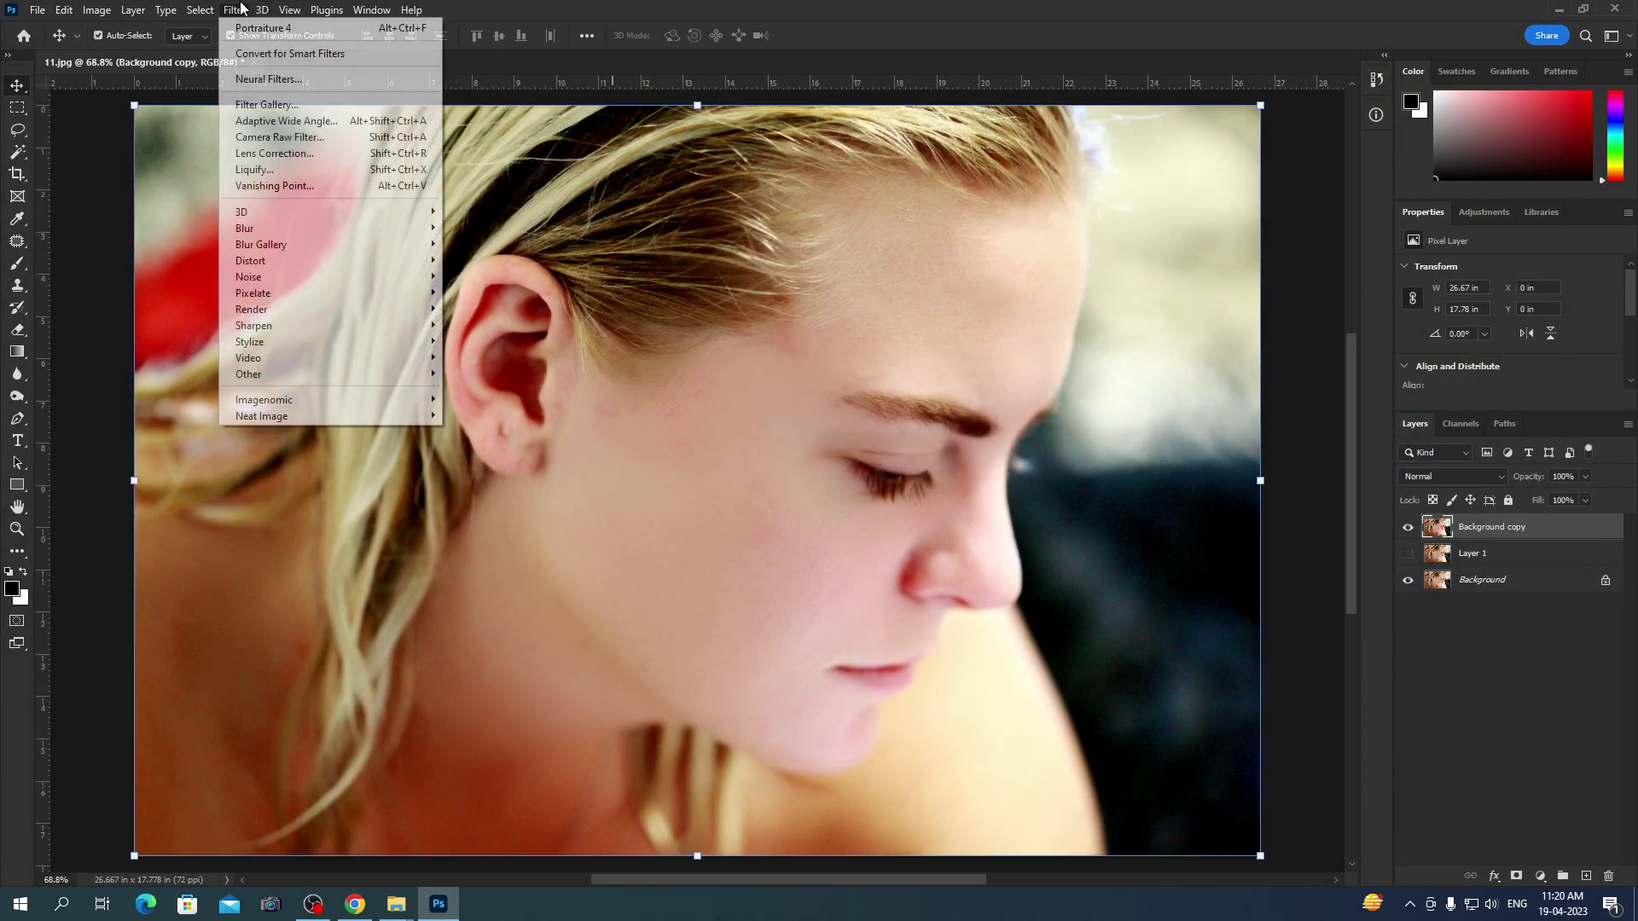
pyautogui.click(481, 417)
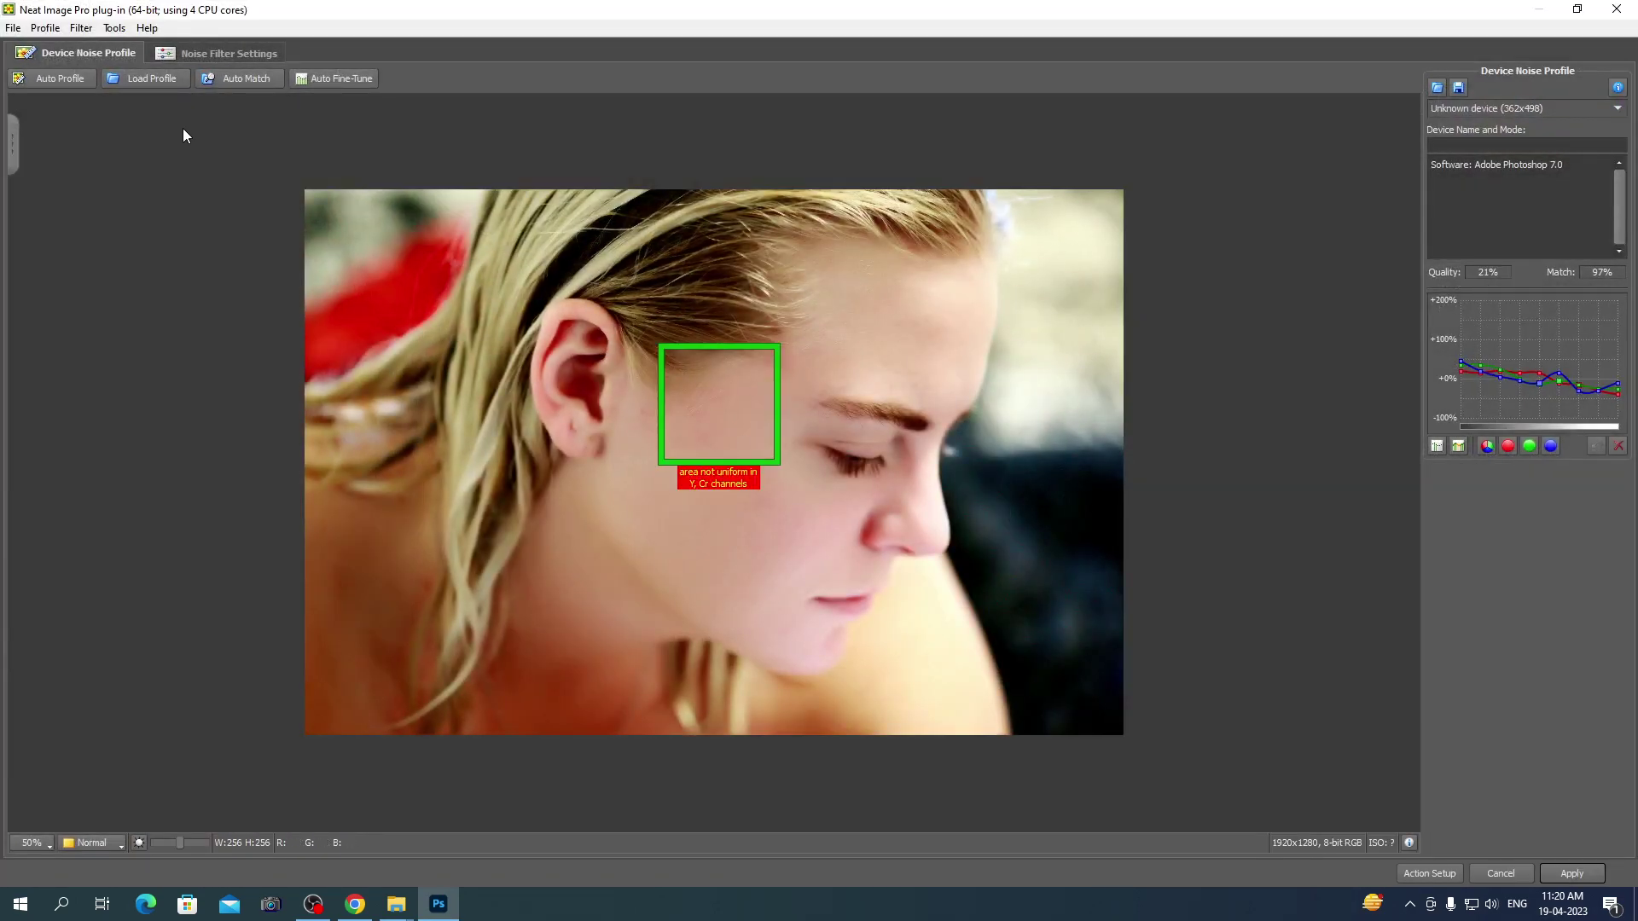
pyautogui.click(213, 57)
pyautogui.moveTo(726, 392); pyautogui.dragTo(884, 701)
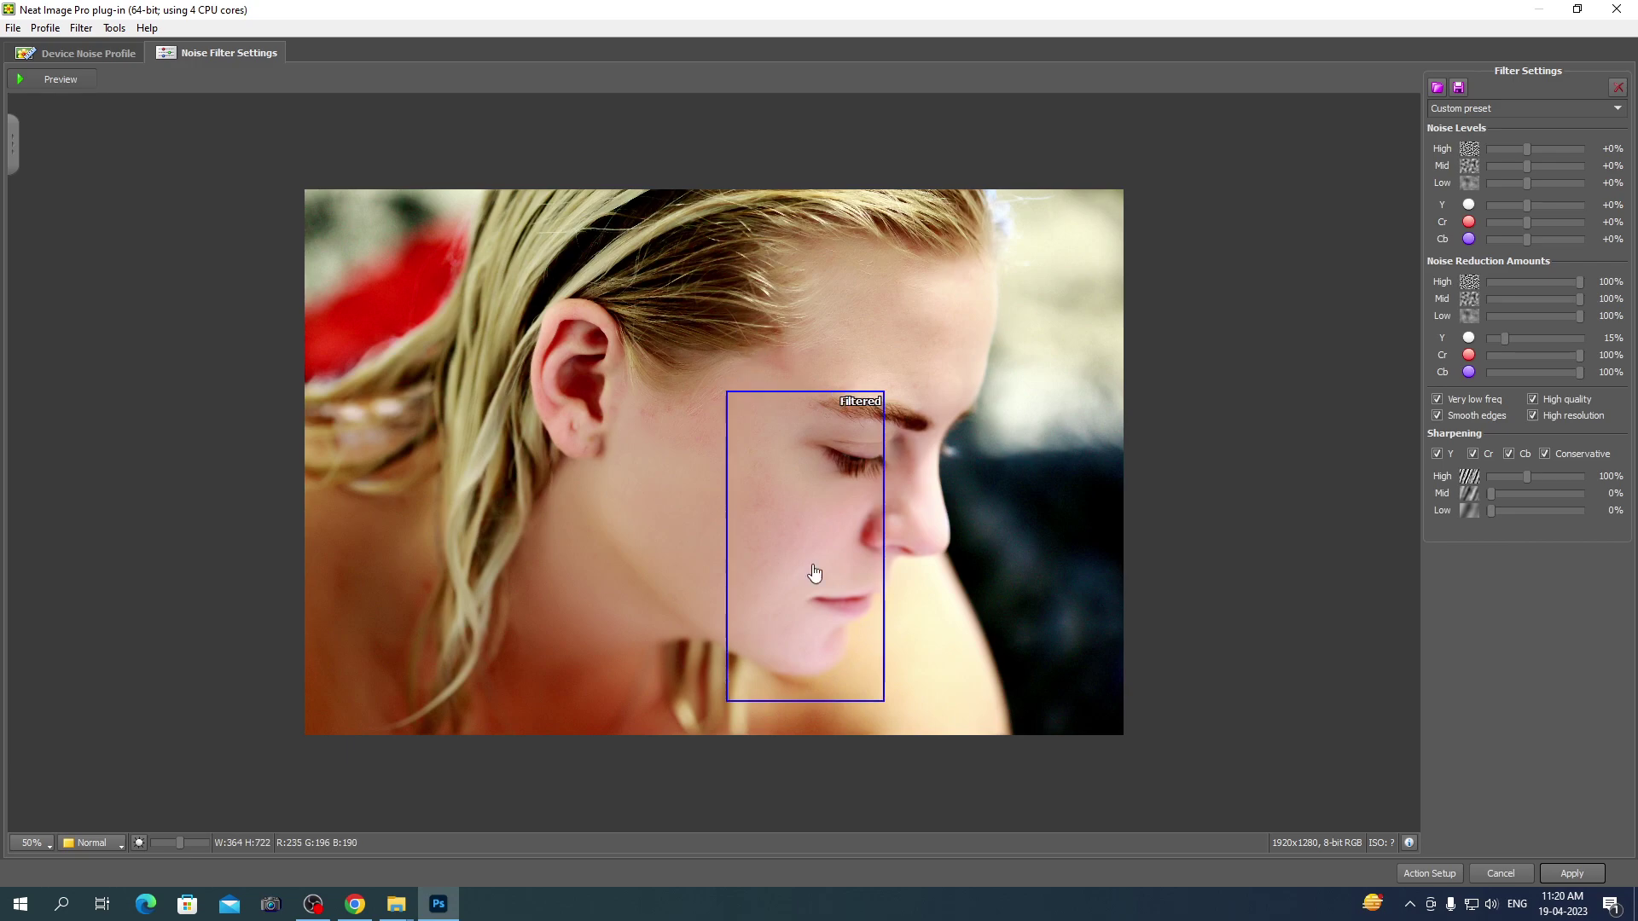
pyautogui.click(62, 79)
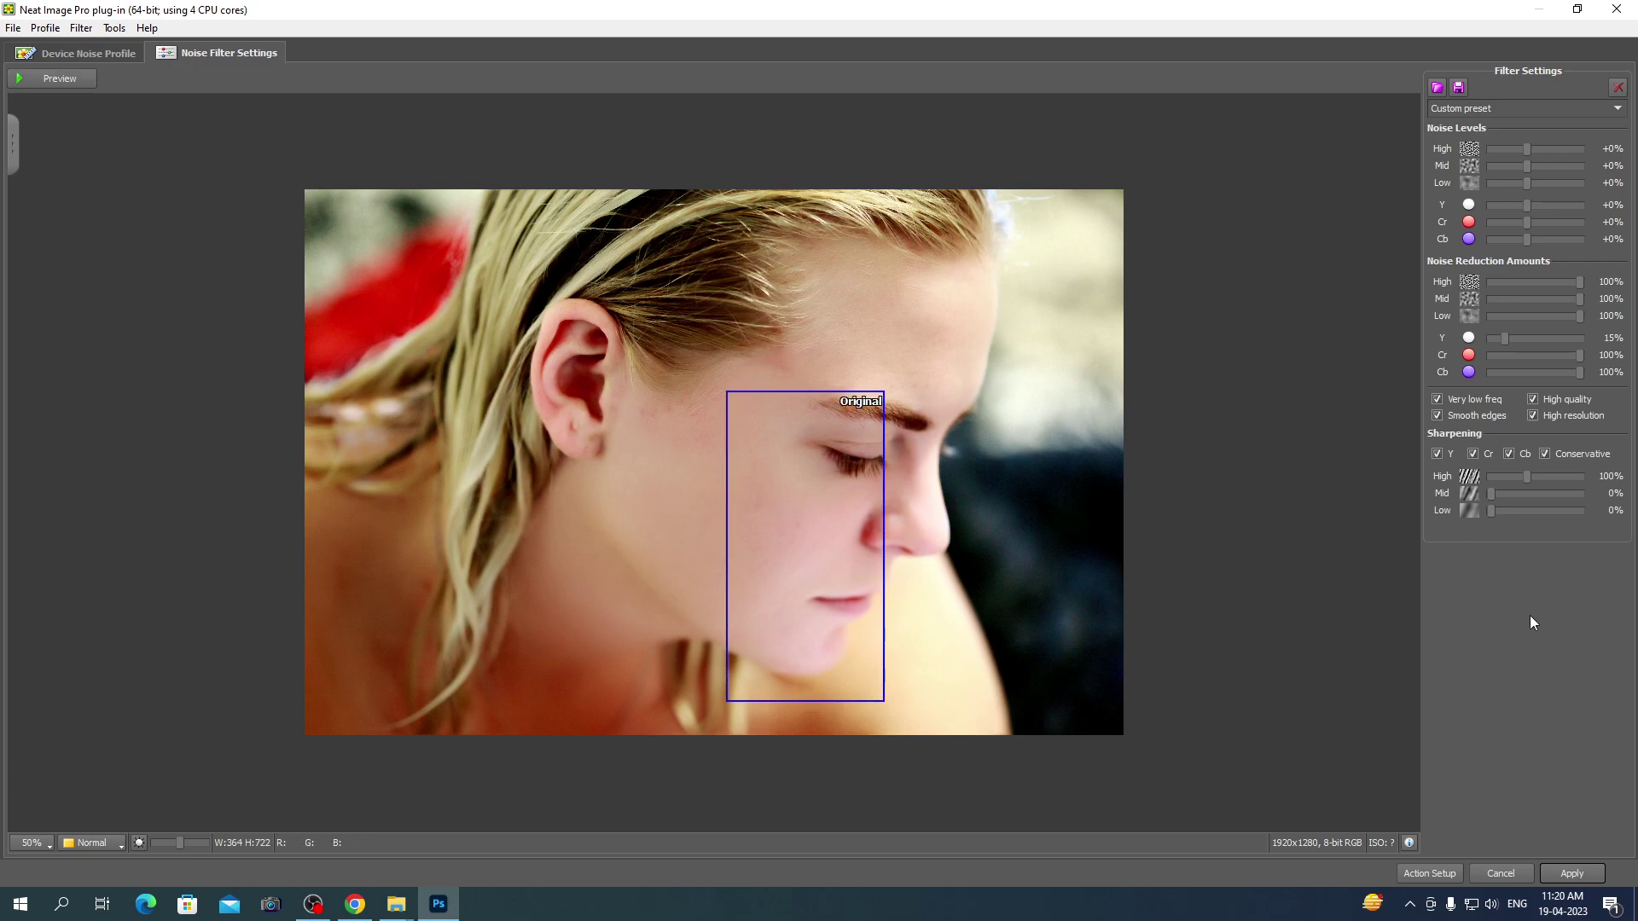
pyautogui.click(1566, 875)
pyautogui.hotkey('ctrl', 'shift', 'f')
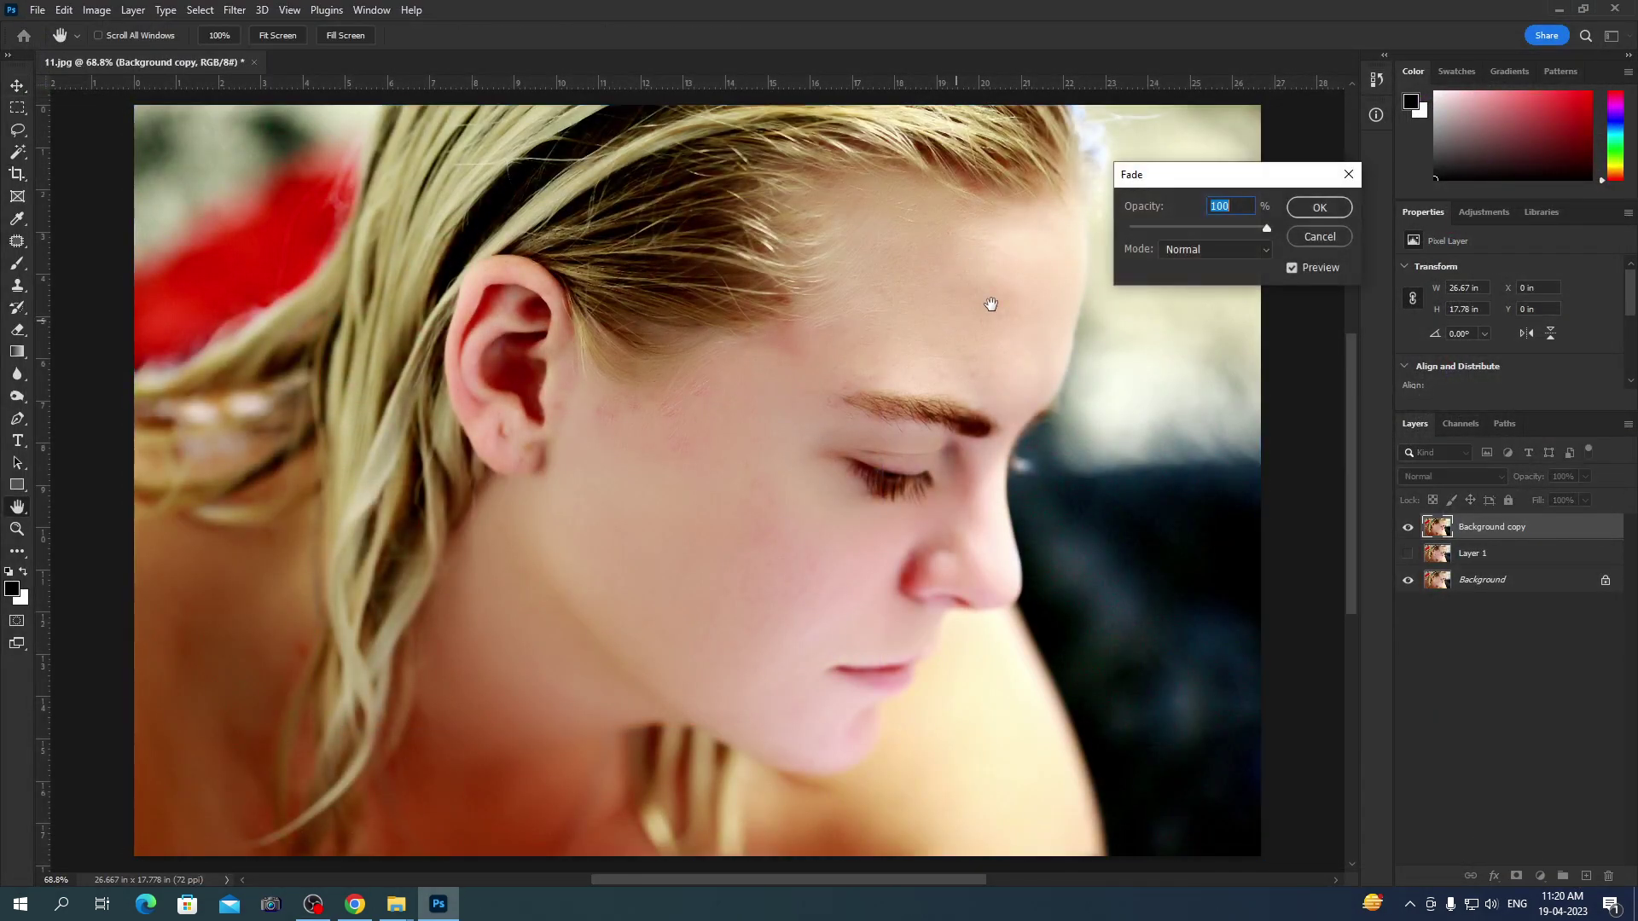
pyautogui.click(1295, 205)
pyautogui.press('v')
pyautogui.scroll(-2, 720, 410)
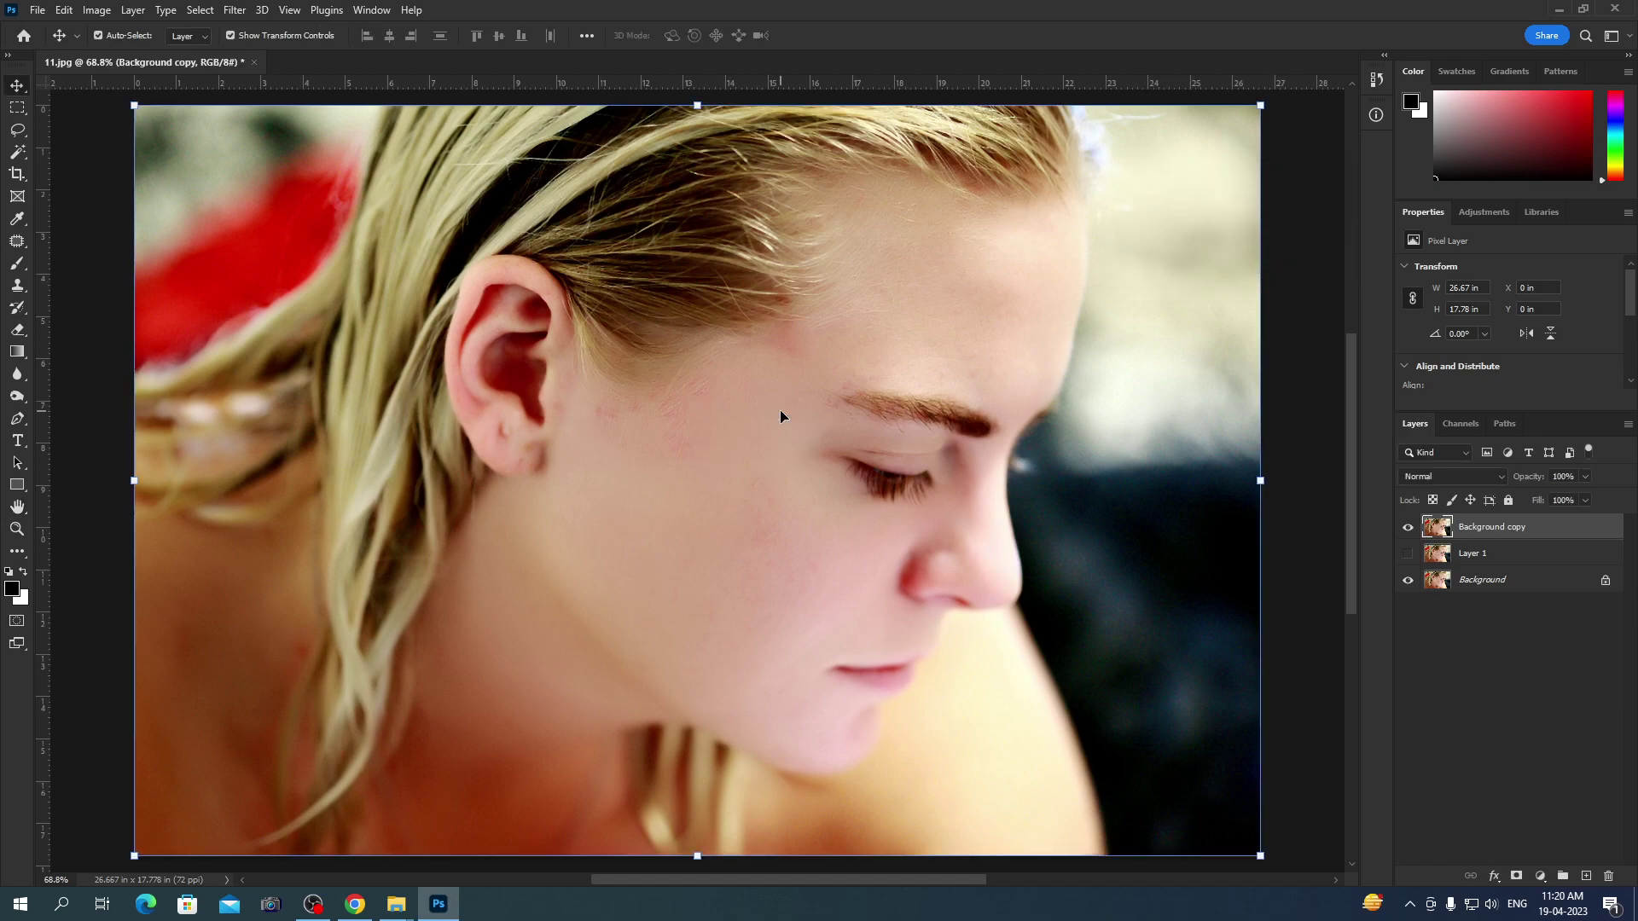
pyautogui.hotkey('alt', 'i')
pyautogui.press('a')
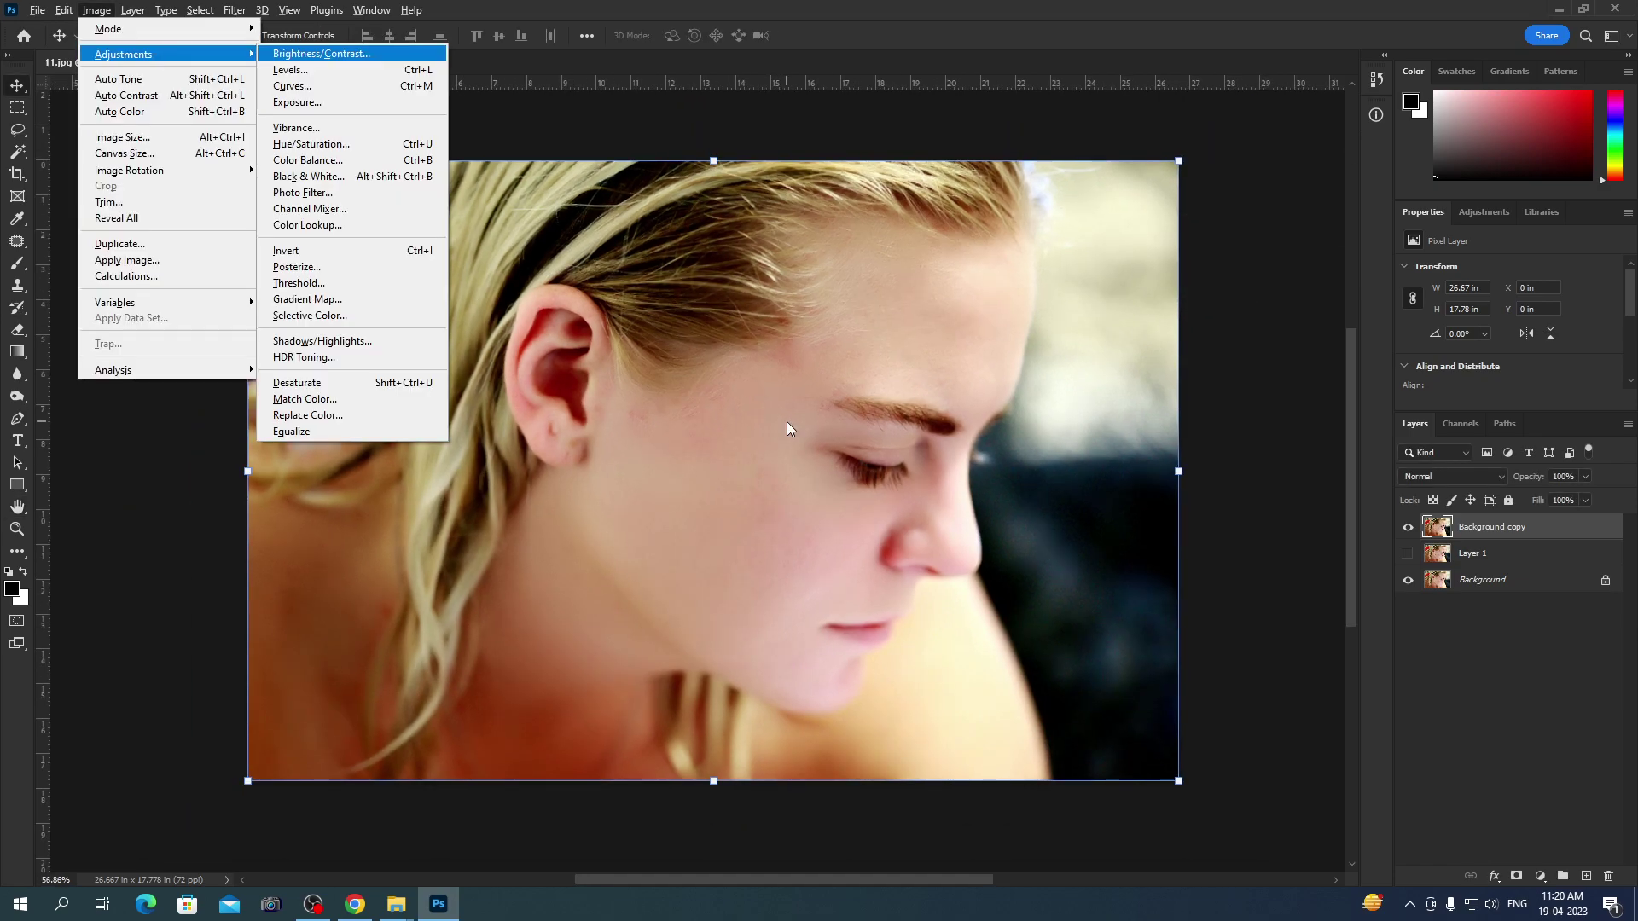
pyautogui.press('c')
pyautogui.moveTo(772, 277); pyautogui.dragTo(785, 319)
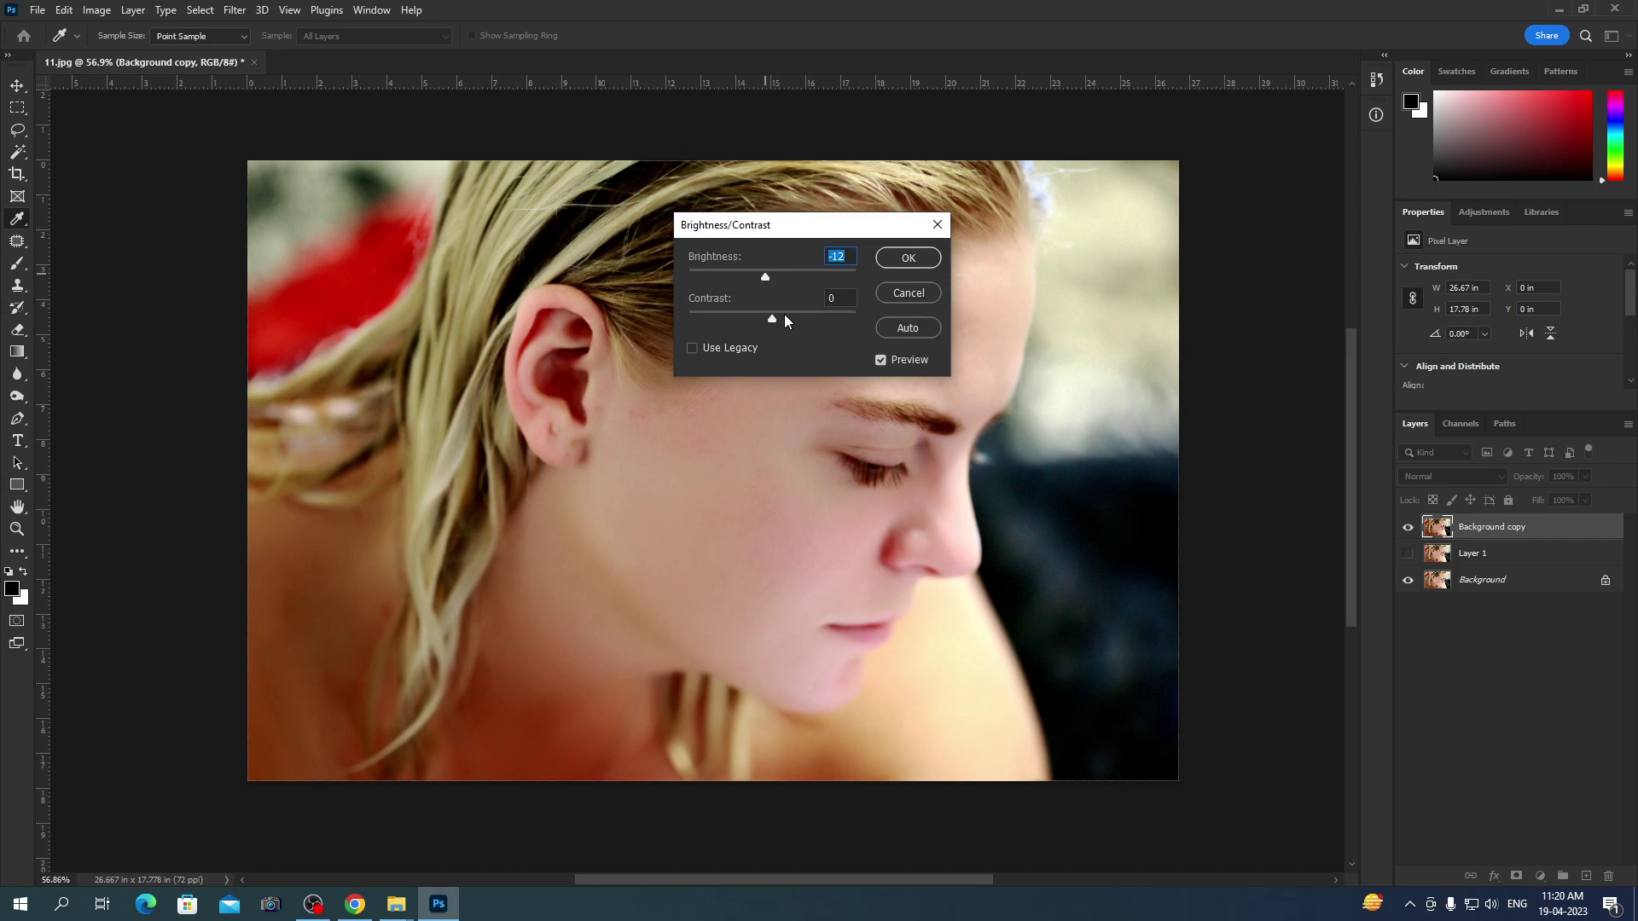
pyautogui.press('Escape')
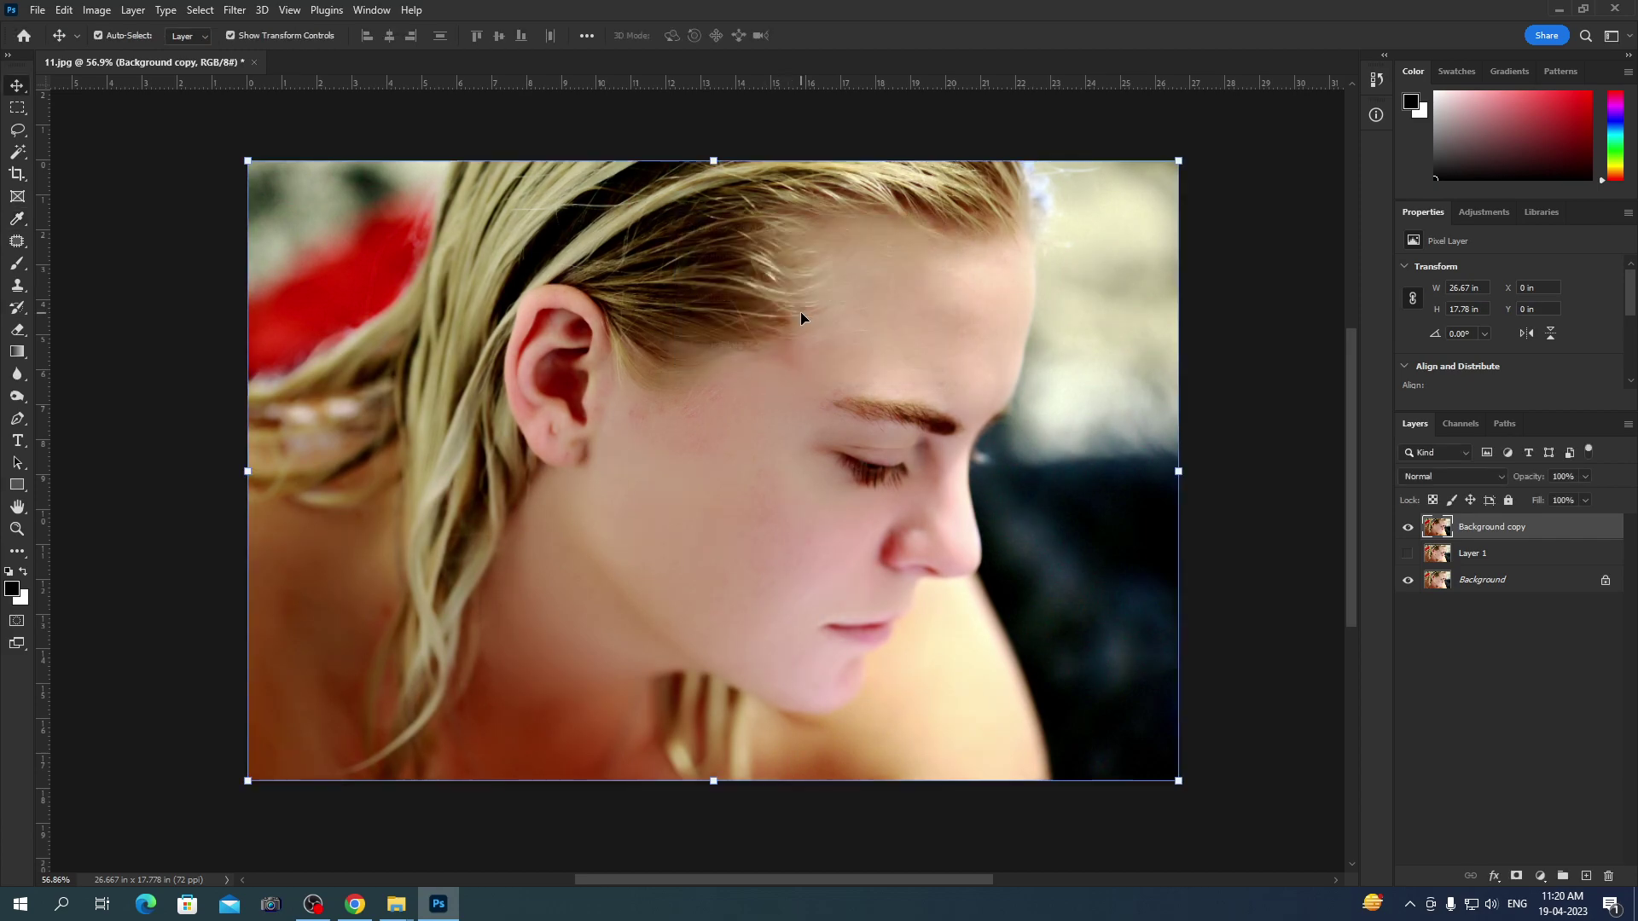
pyautogui.click(1215, 375)
pyautogui.hotkey('ctrl', '0')
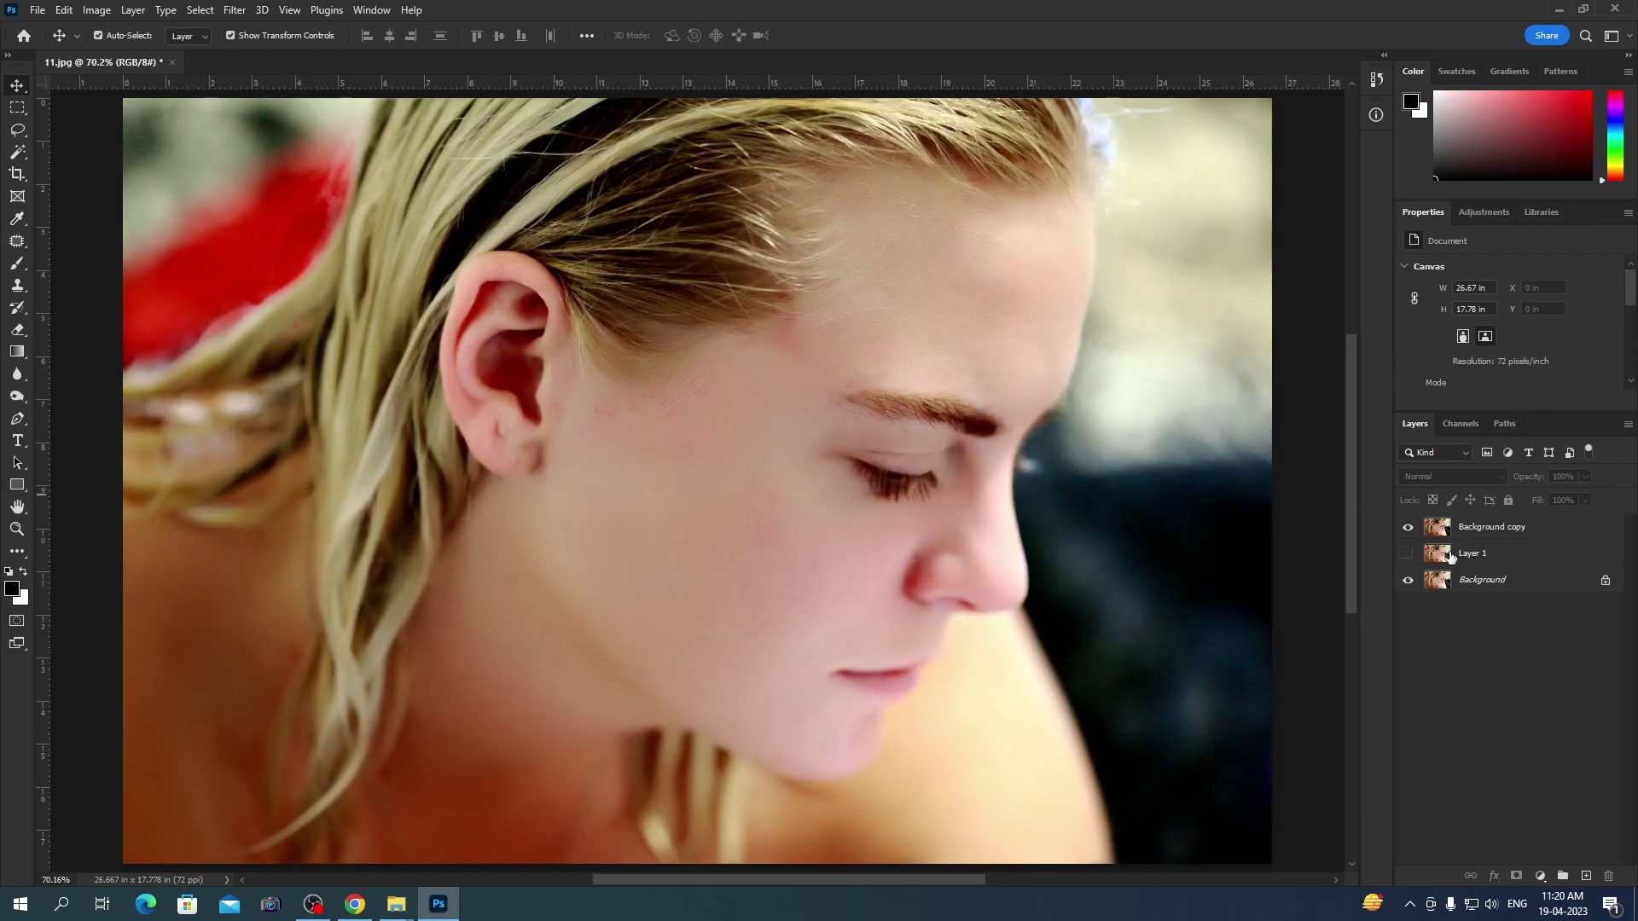
# Toggle visibility of Layer 1, Background copy and Background to compare blemished and retouched skin
pyautogui.click(1409, 580)
pyautogui.click(1409, 554)
pyautogui.click(1409, 528)
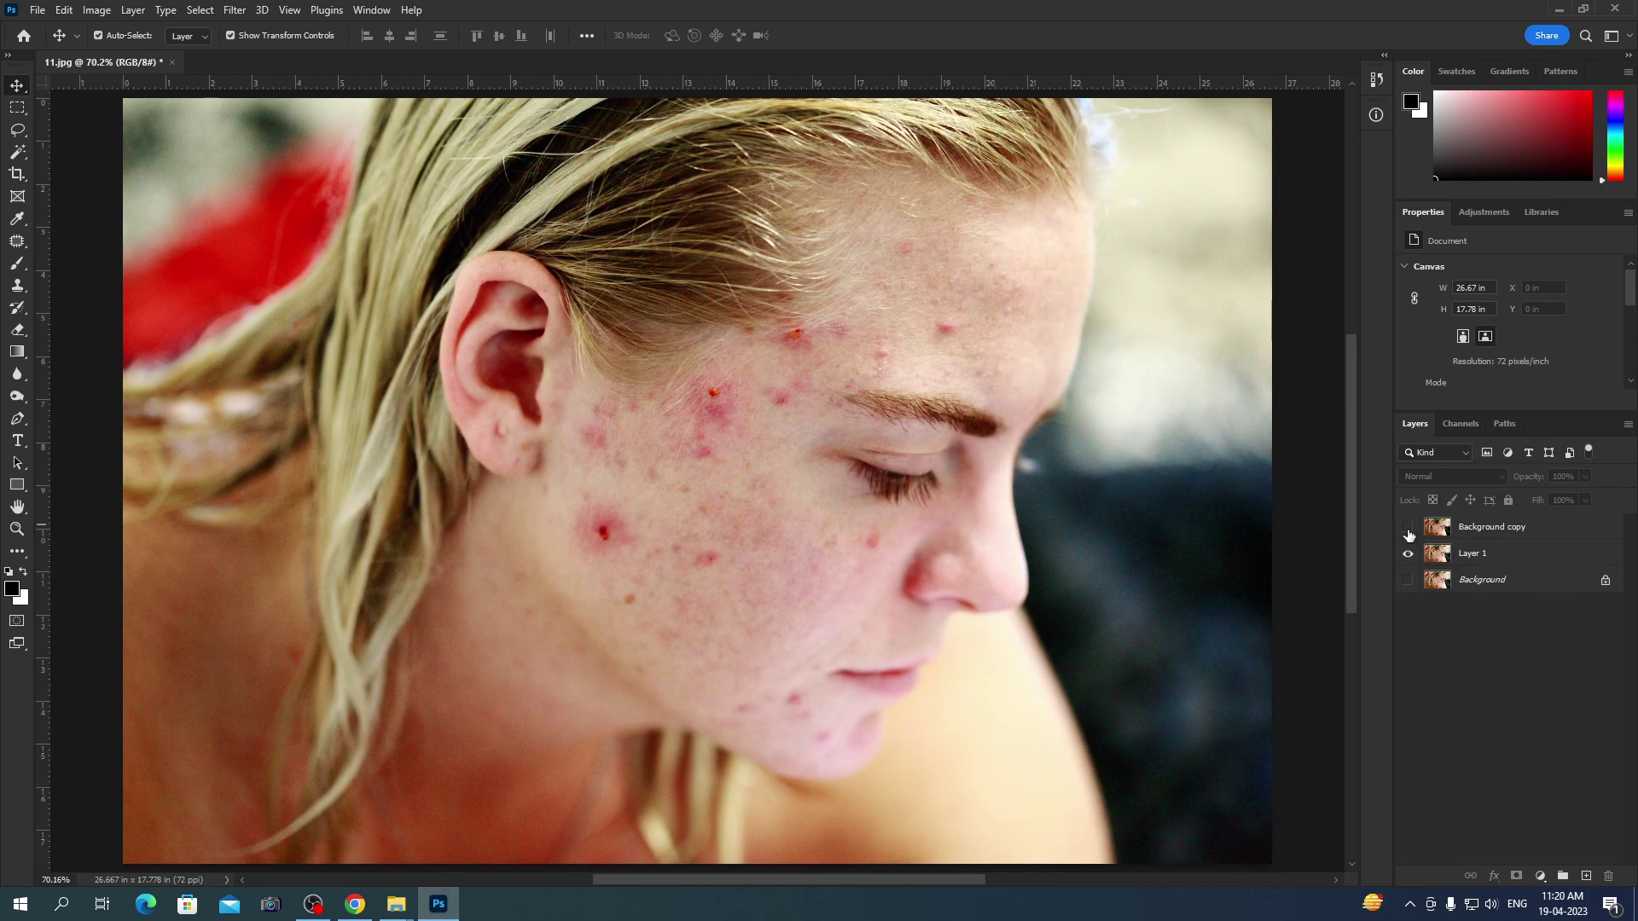
pyautogui.click(1409, 529)
pyautogui.click(1409, 554)
pyautogui.click(1409, 554)
pyautogui.click(1408, 527)
pyautogui.click(1409, 527)
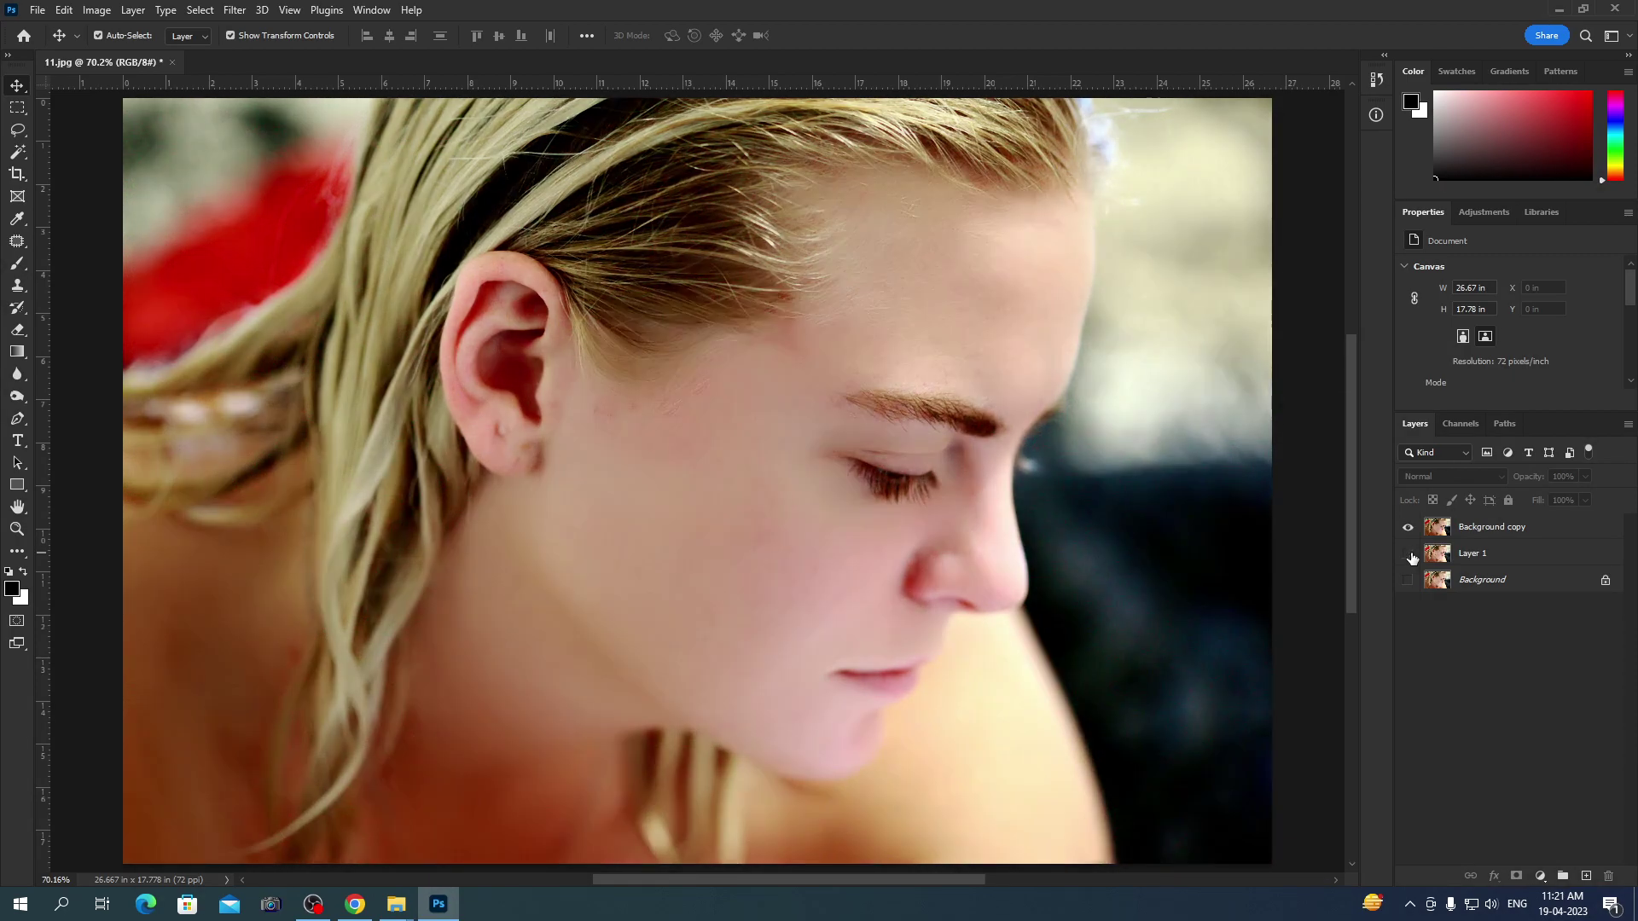
pyautogui.keyDown('alt'); pyautogui.click(1409, 554); pyautogui.keyUp('alt')
# Repeat the comparison, ending with the retouched Background copy visible over Layer 1
pyautogui.click(1408, 554)
pyautogui.click(1408, 527)
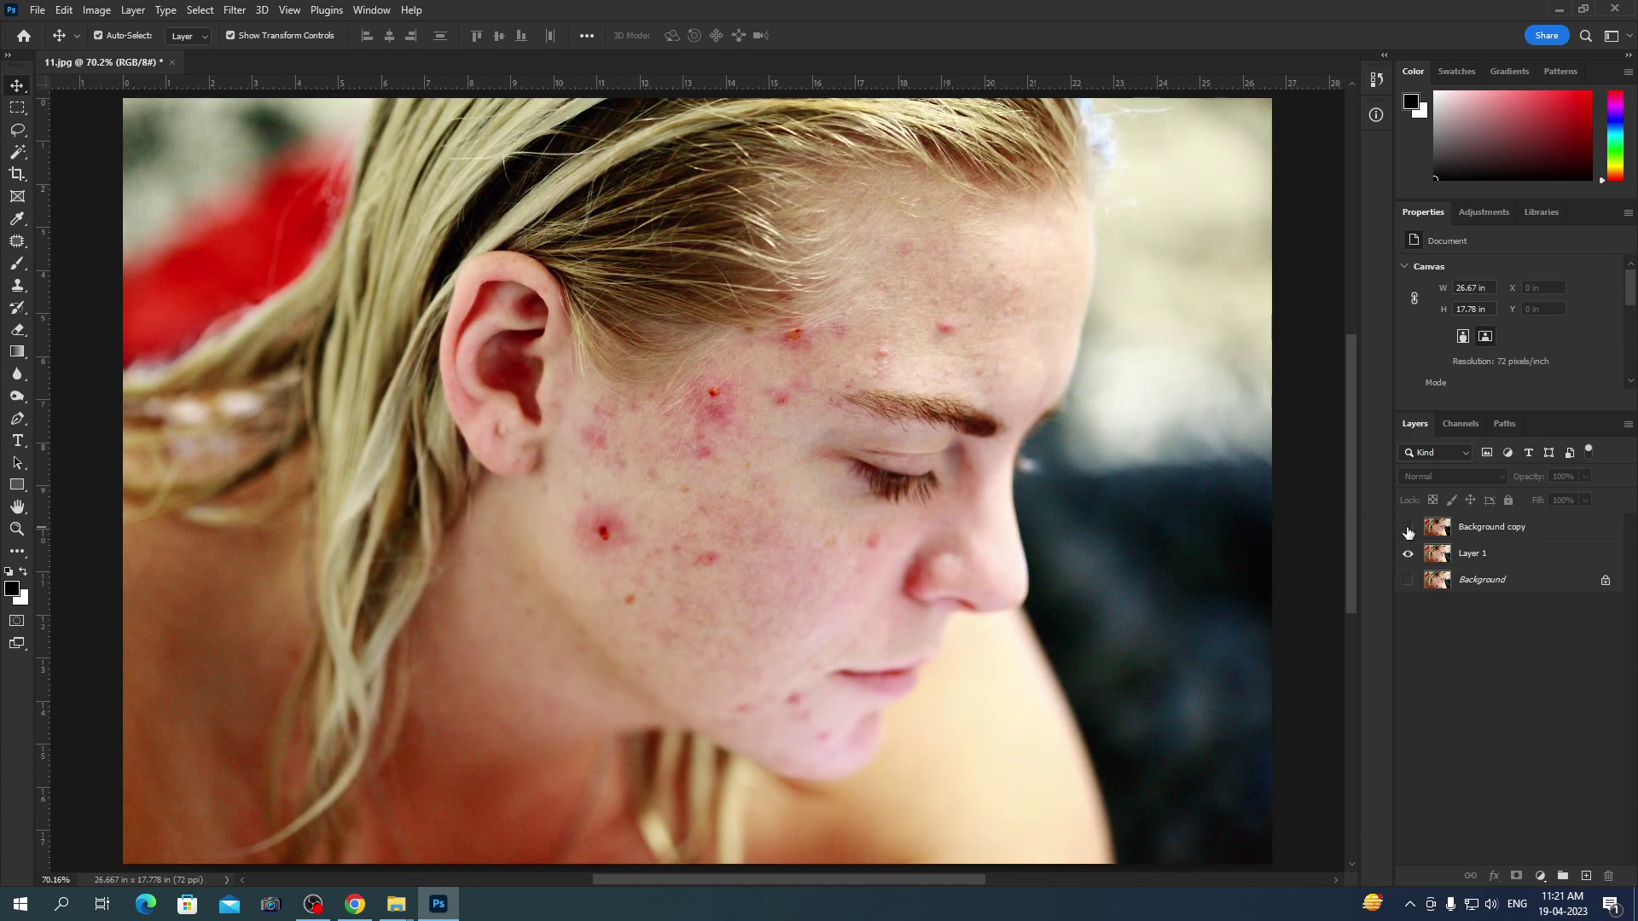
pyautogui.click(1408, 527)
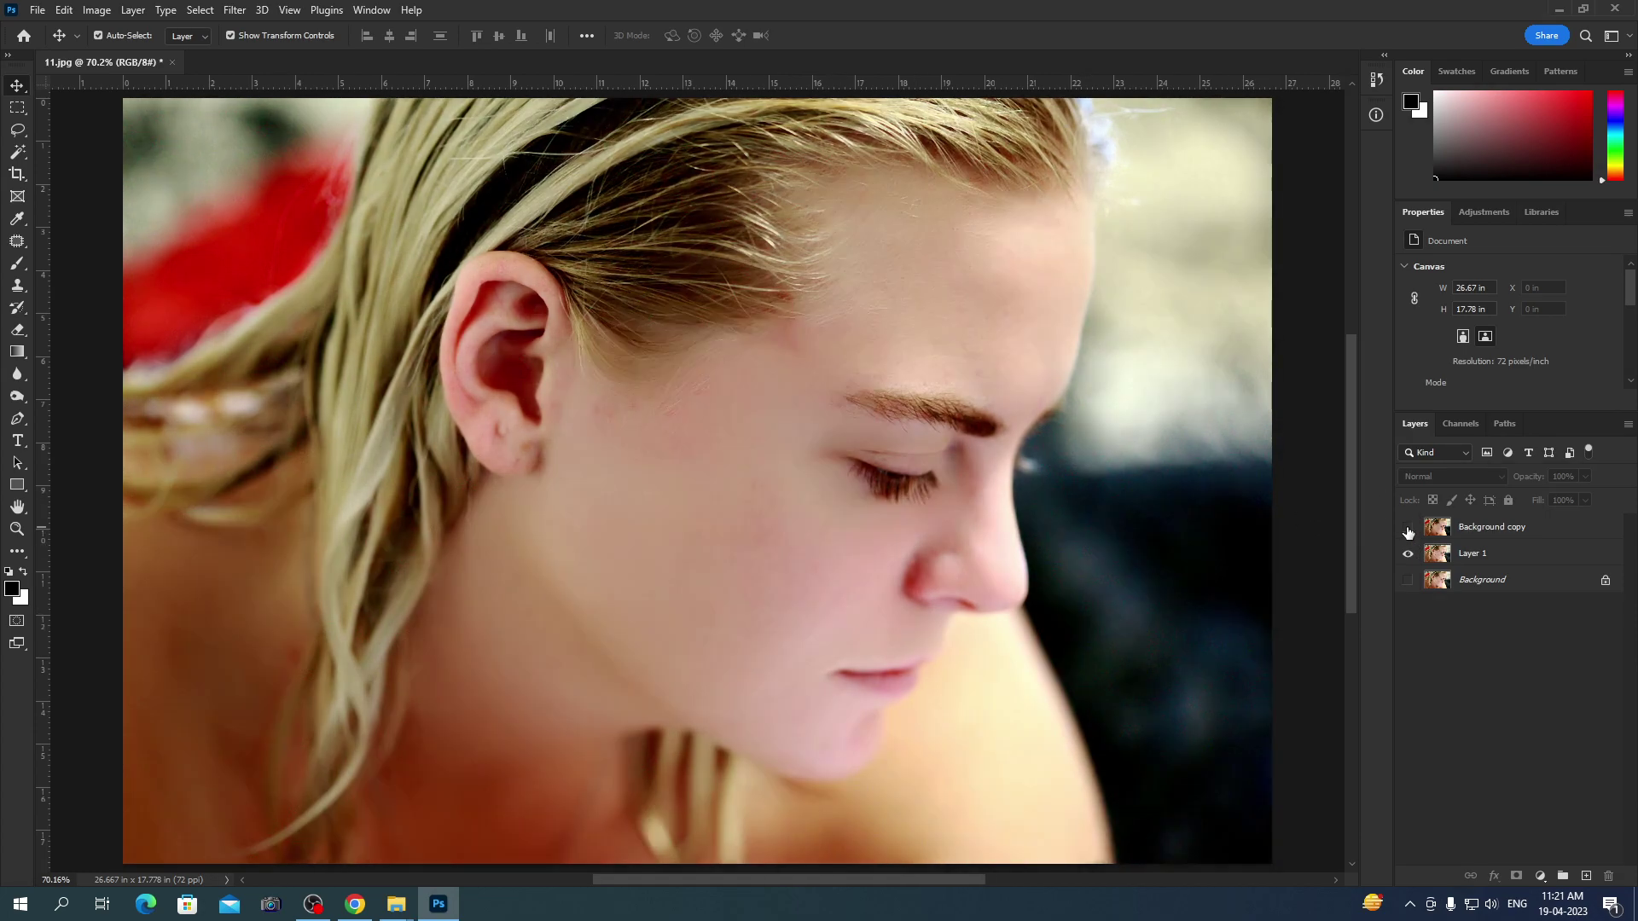
pyautogui.click(1407, 529)
pyautogui.click(1408, 529)
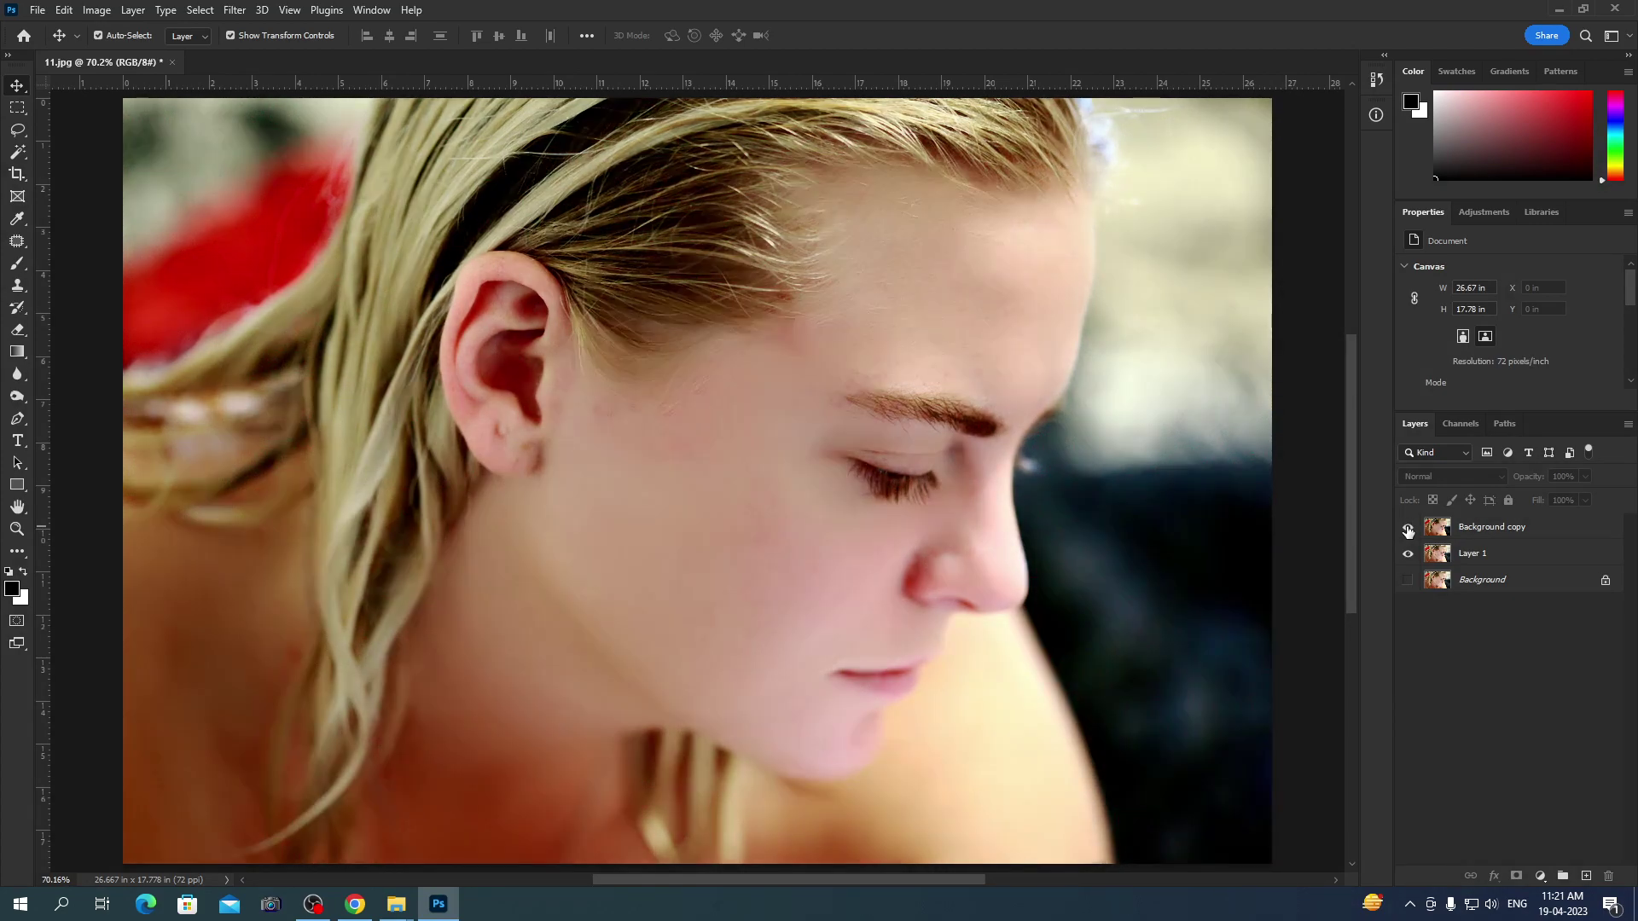